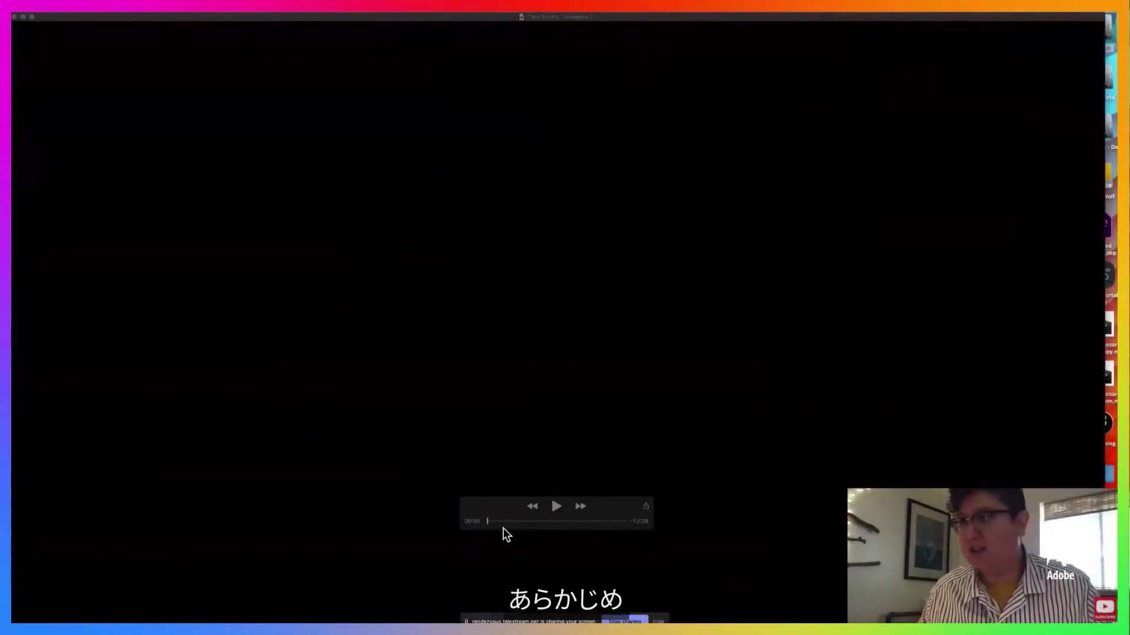
- Play the Cats Synths Timelapse 2 recording and skip ahead to the part where the synthesizer knobs are grouped
click(556, 507)
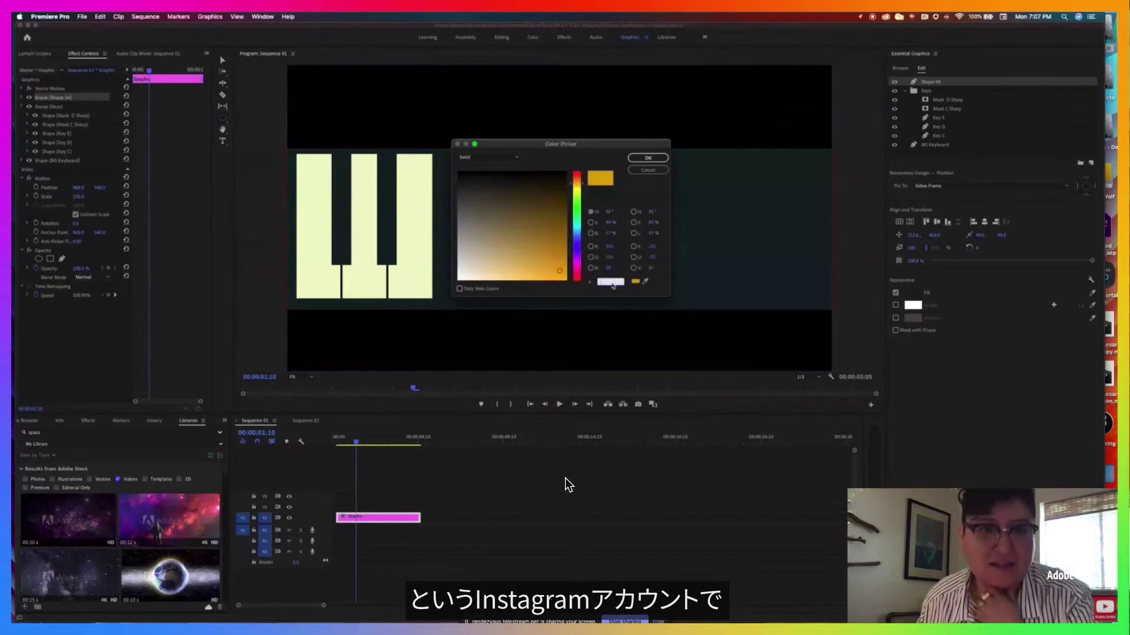
mouse_move(478, 518)
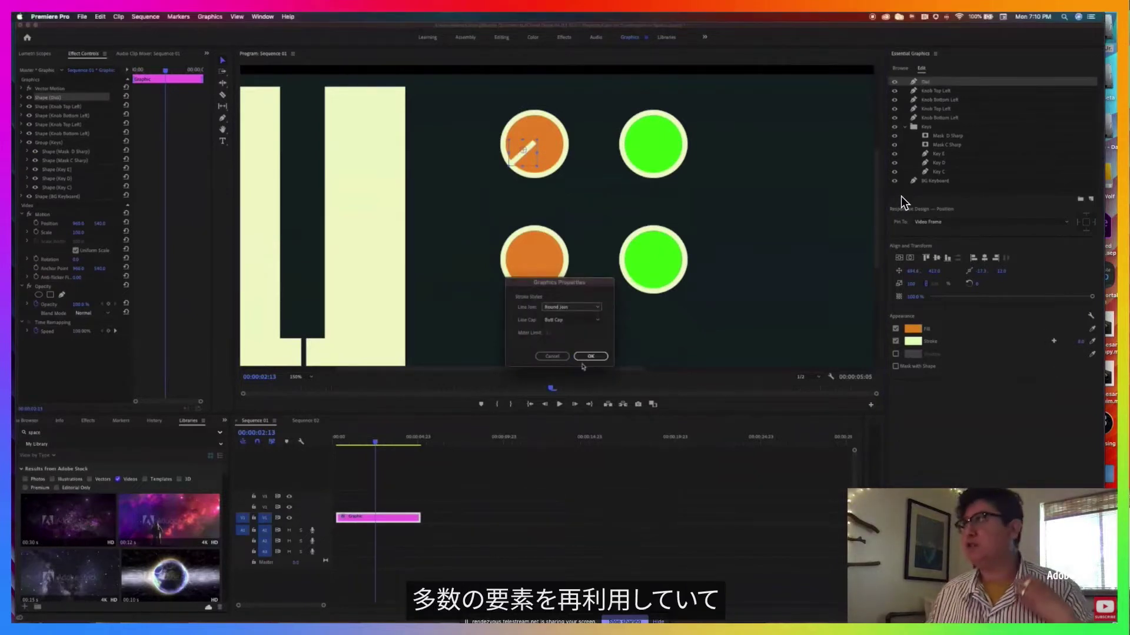
mouse_move(557, 508)
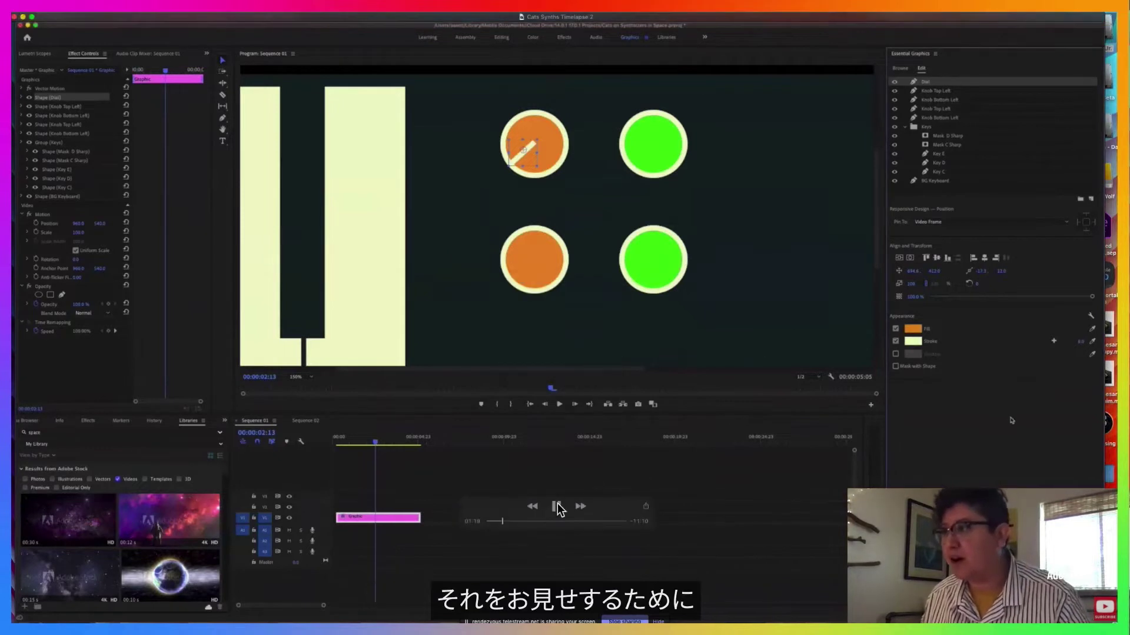
click(500, 522)
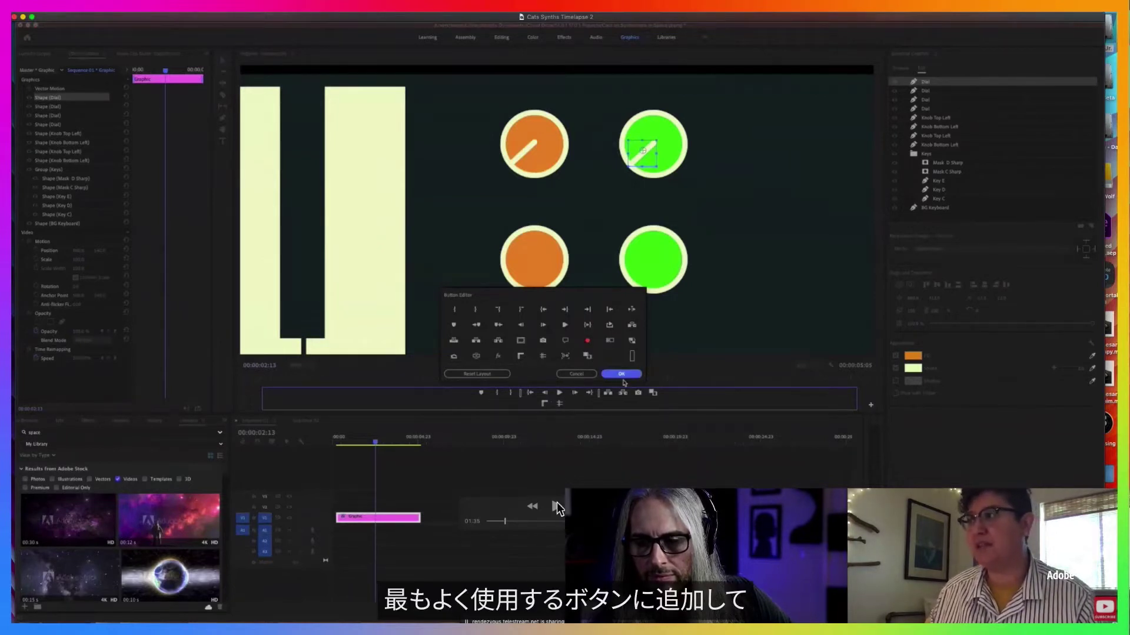
click(507, 521)
drag(508, 521, 516, 521)
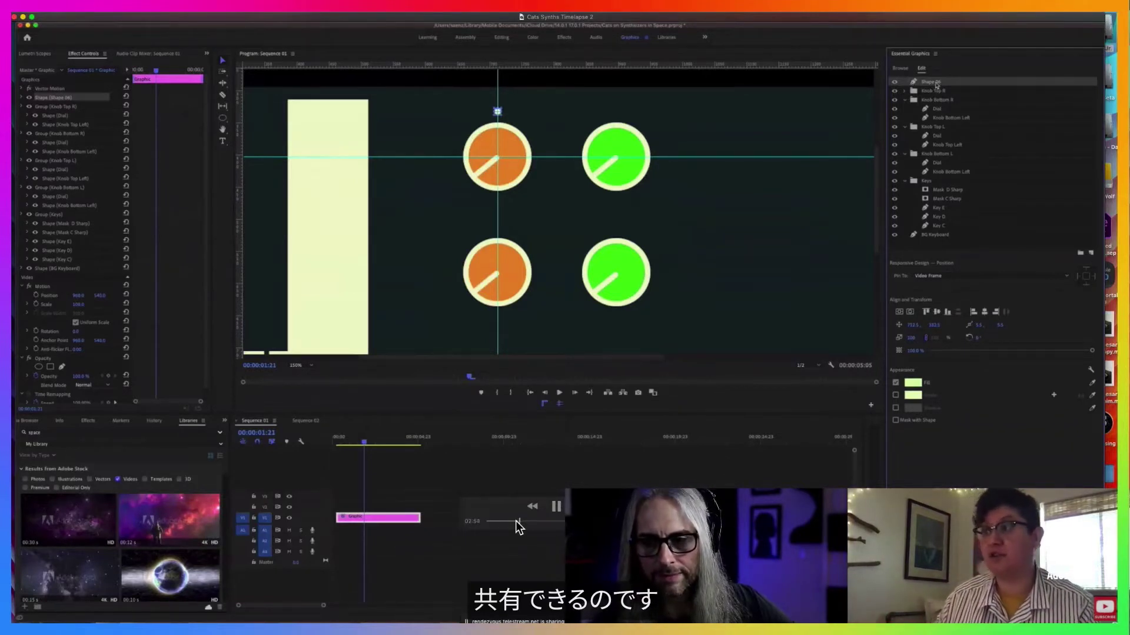
- Skip the recording ahead to the slider shapes at 04:10, play on, and jump to the masked buttons section
key(space)
drag(520, 522, 534, 521)
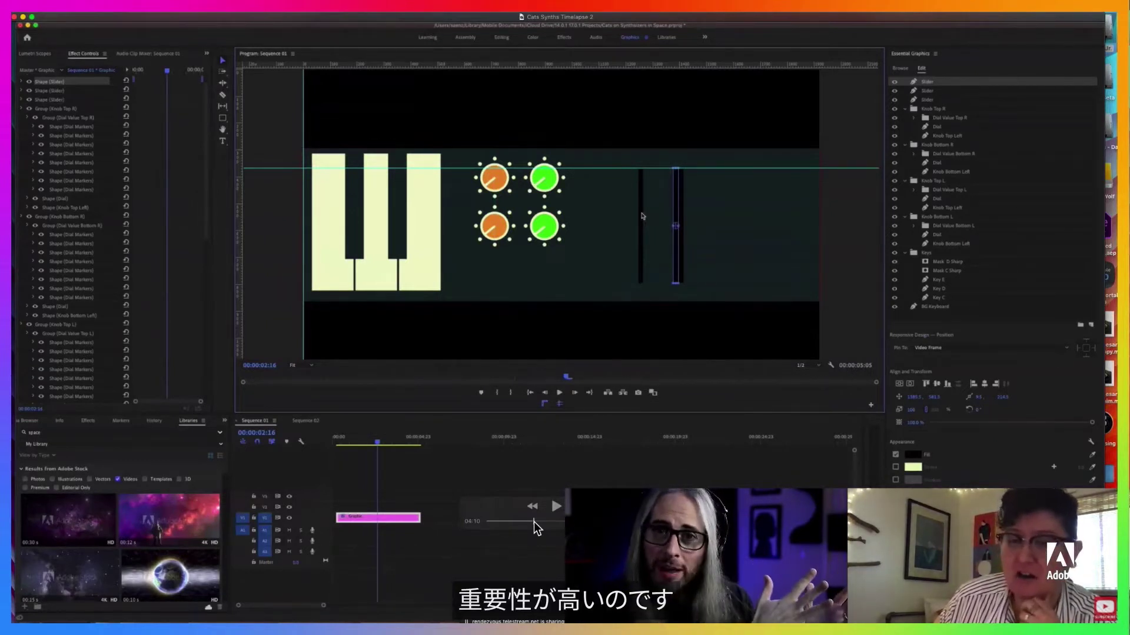
key(space)
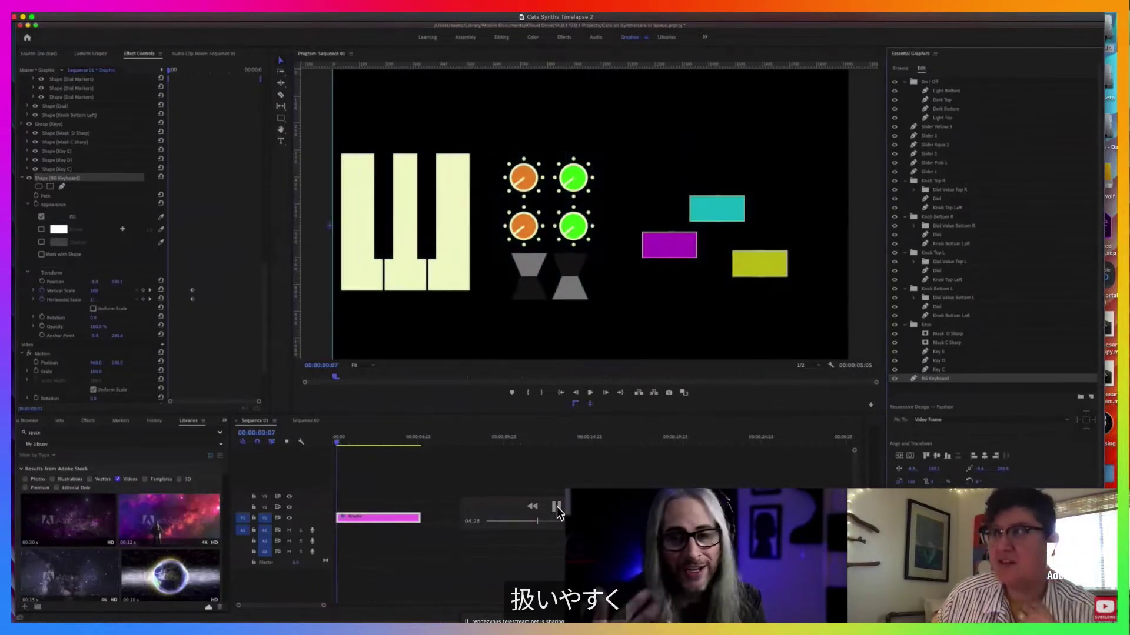
click(557, 507)
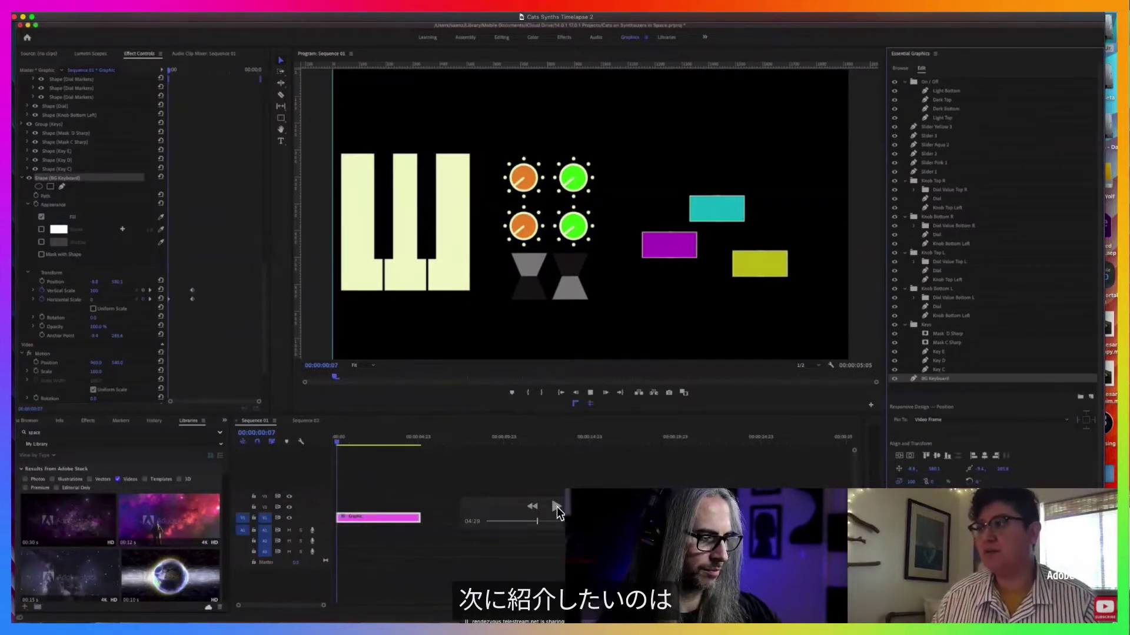
click(557, 506)
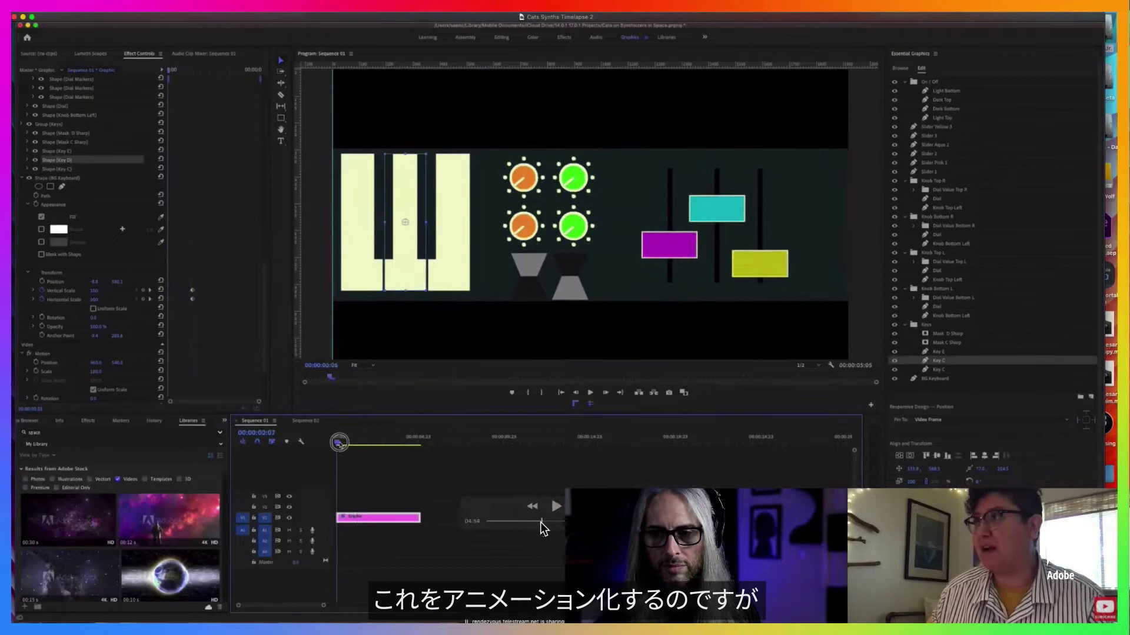
drag(540, 521, 563, 523)
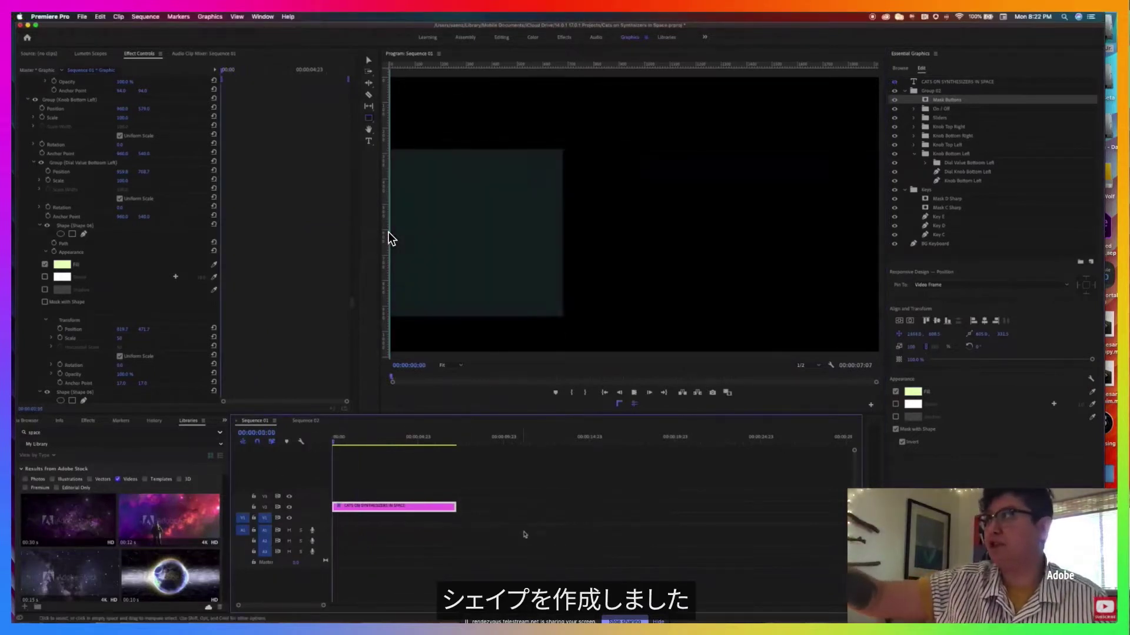
- Watch the key and dial rotation animation in the recording, pausing and resuming it, and skip further ahead
mouse_move(535, 534)
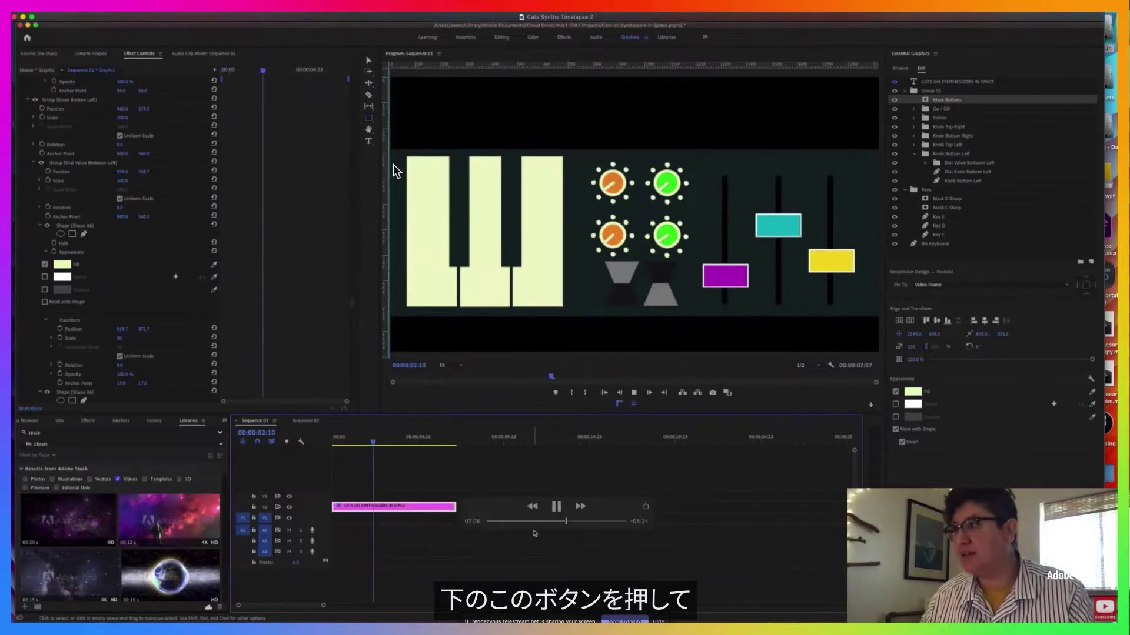
click(556, 506)
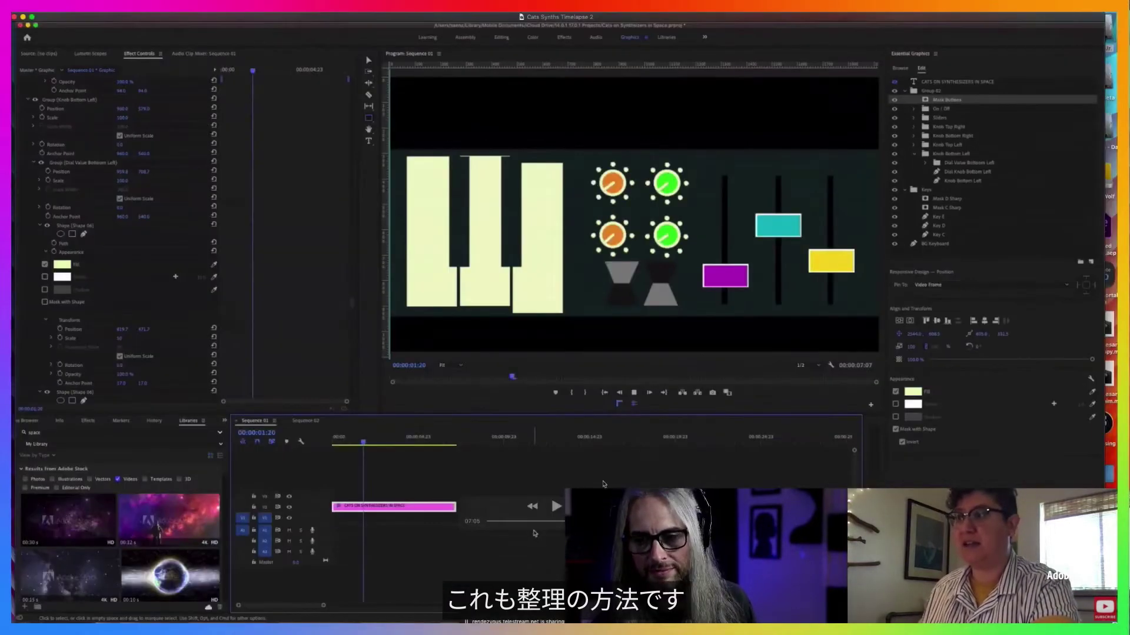
click(556, 506)
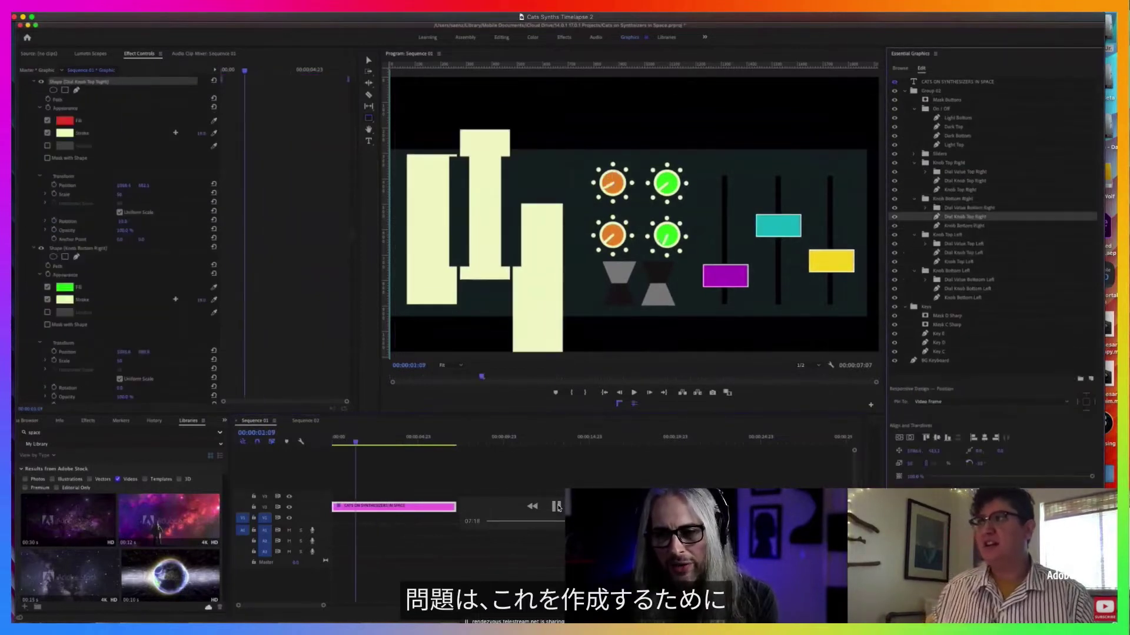
click(557, 507)
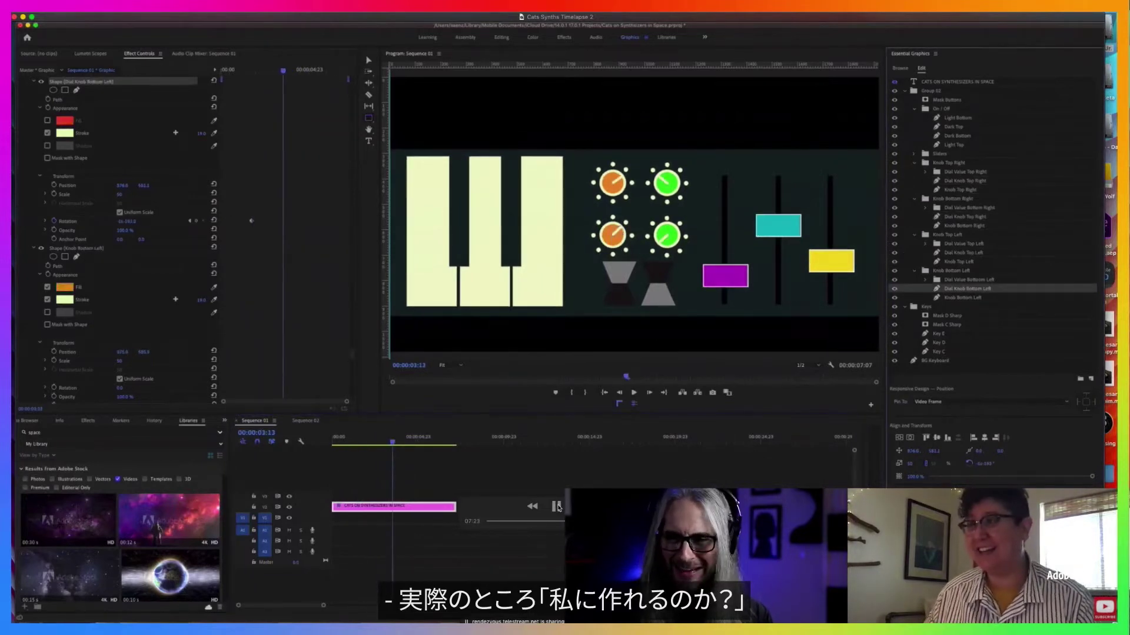
click(557, 506)
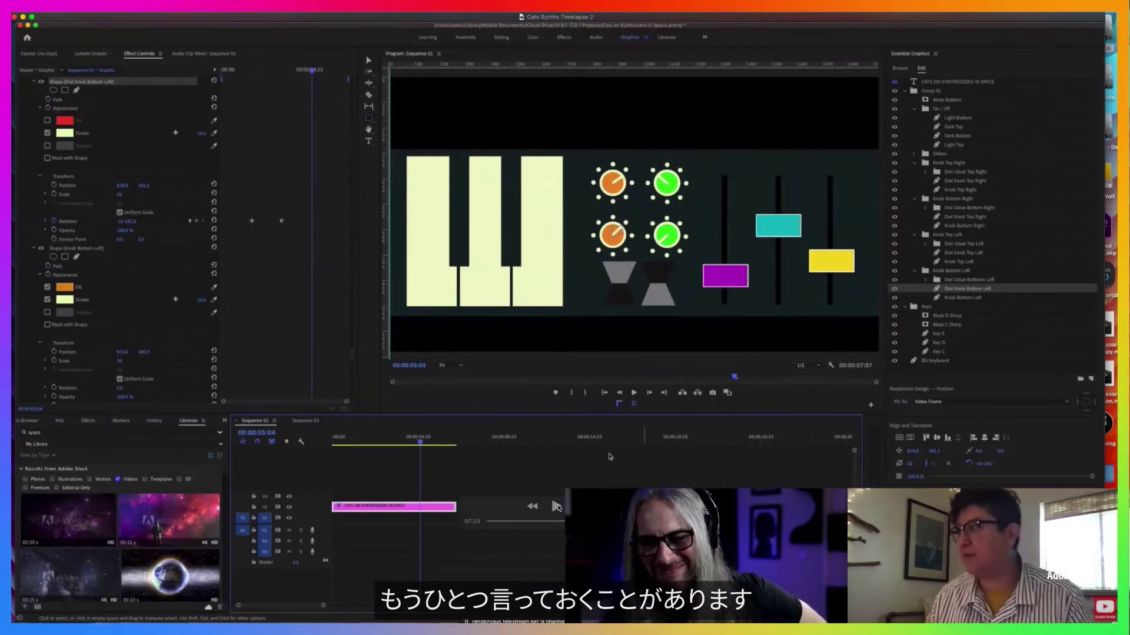
click(559, 507)
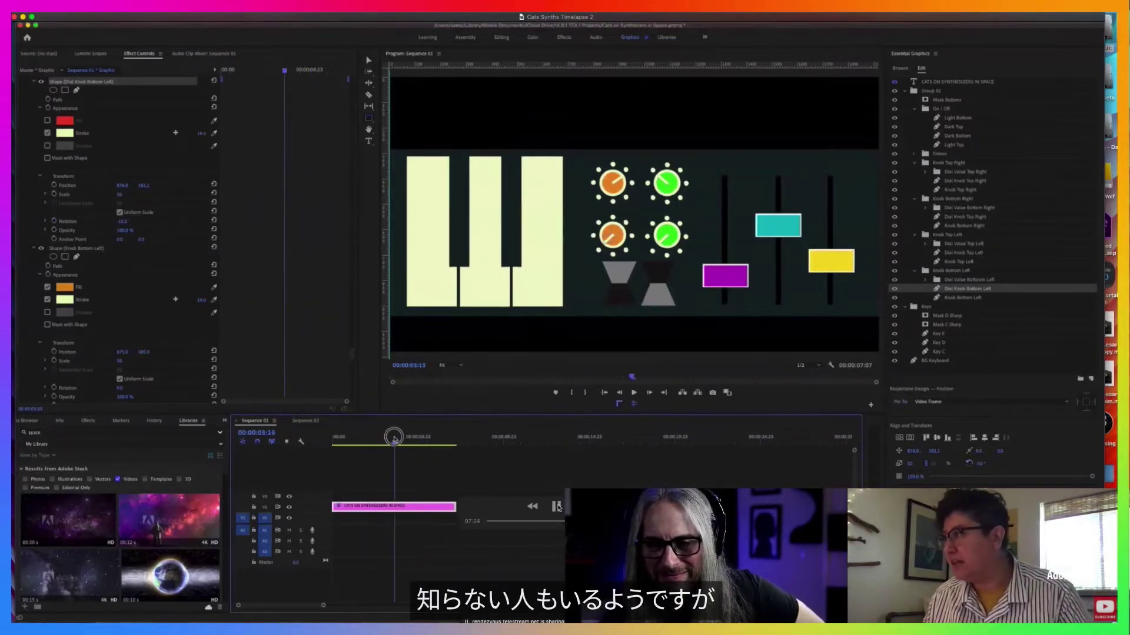
mouse_move(494, 494)
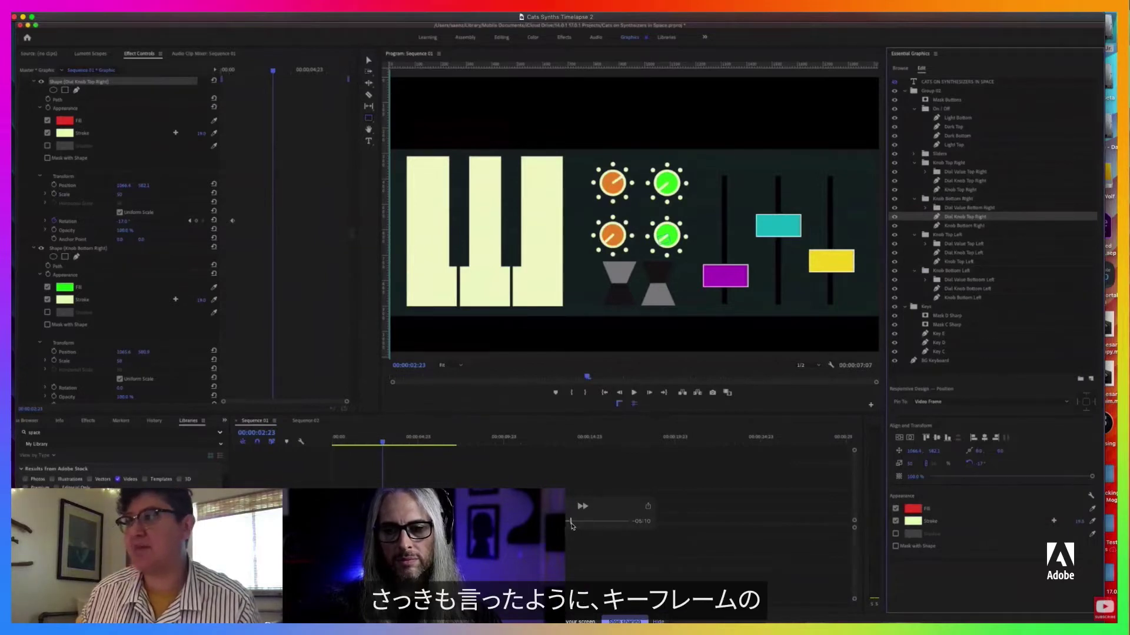
mouse_move(571, 526)
mouse_down()
mouse_move(600, 525)
mouse_move(583, 525)
mouse_up()
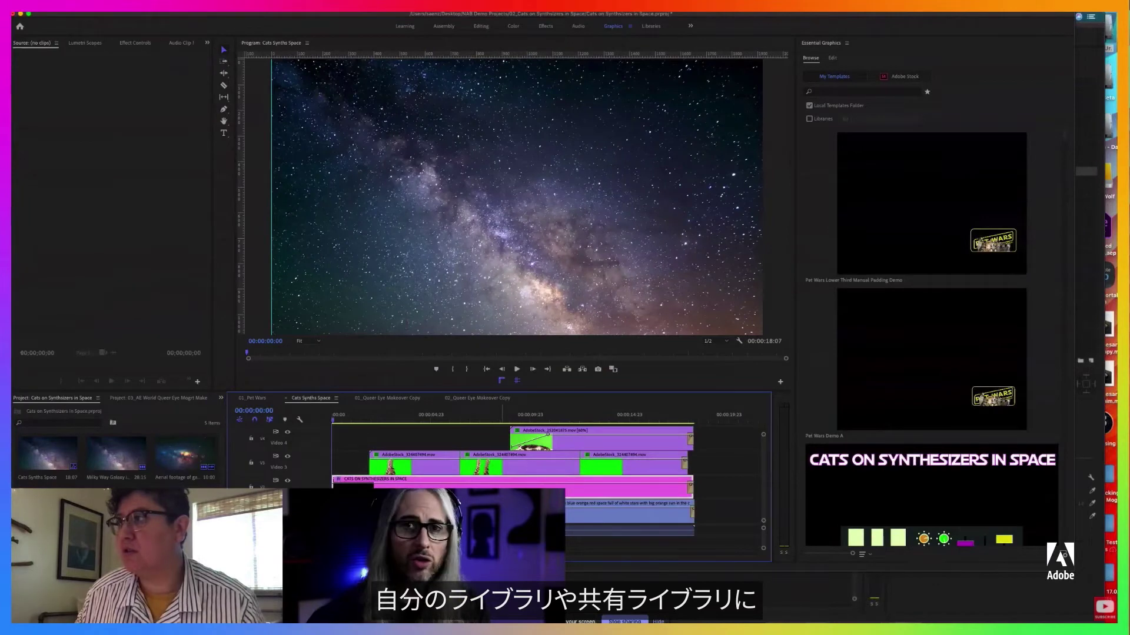
- Open the Motion Graphics Template export for the CATS ON SYNTHESIZERS IN SPACE graphic and review the available destinations
right_click(501, 484)
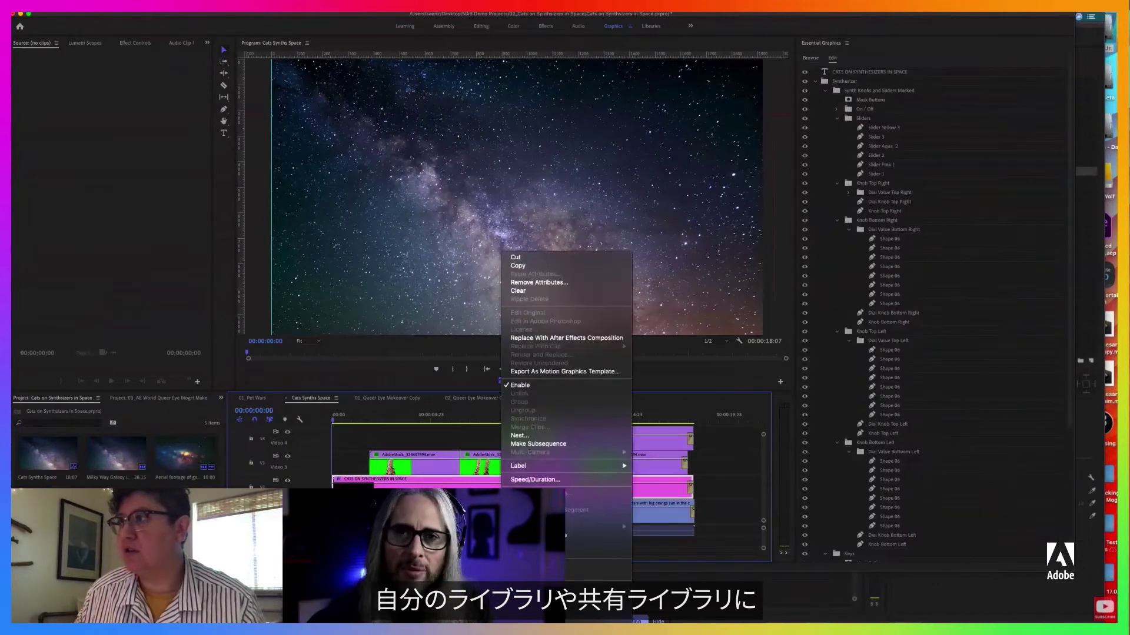
click(586, 373)
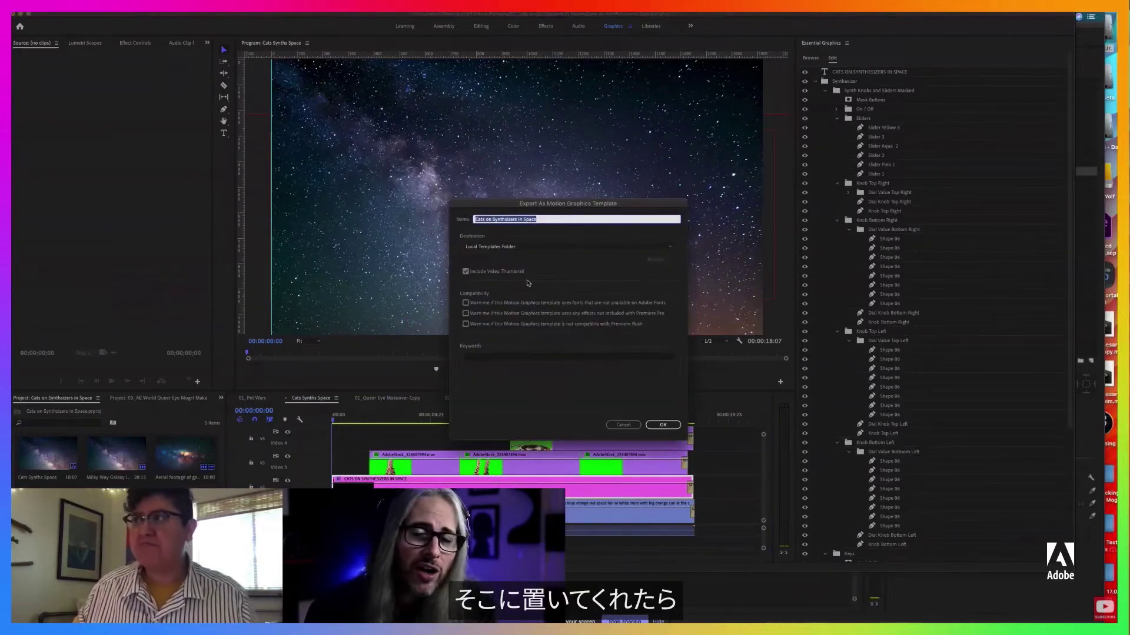
click(532, 250)
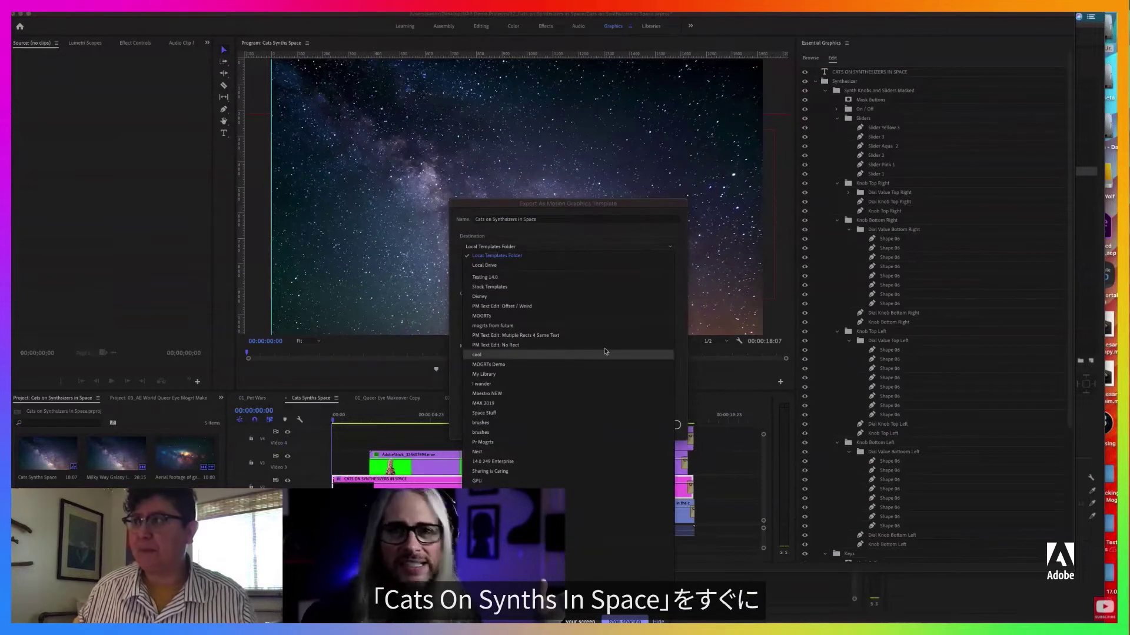
click(606, 246)
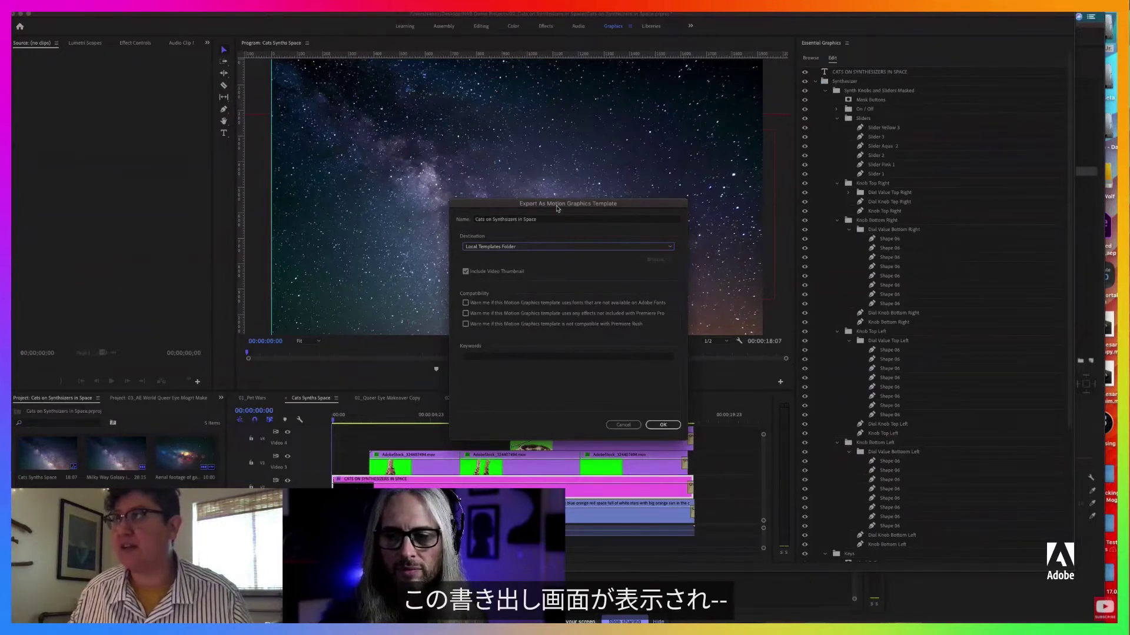
click(565, 248)
click(565, 249)
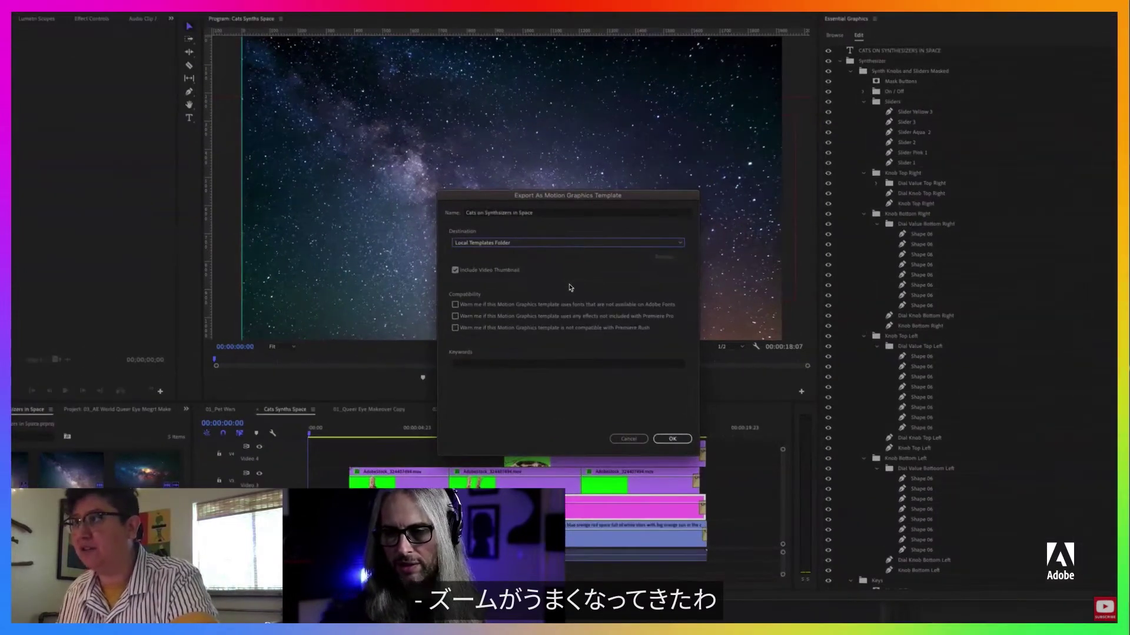
click(550, 223)
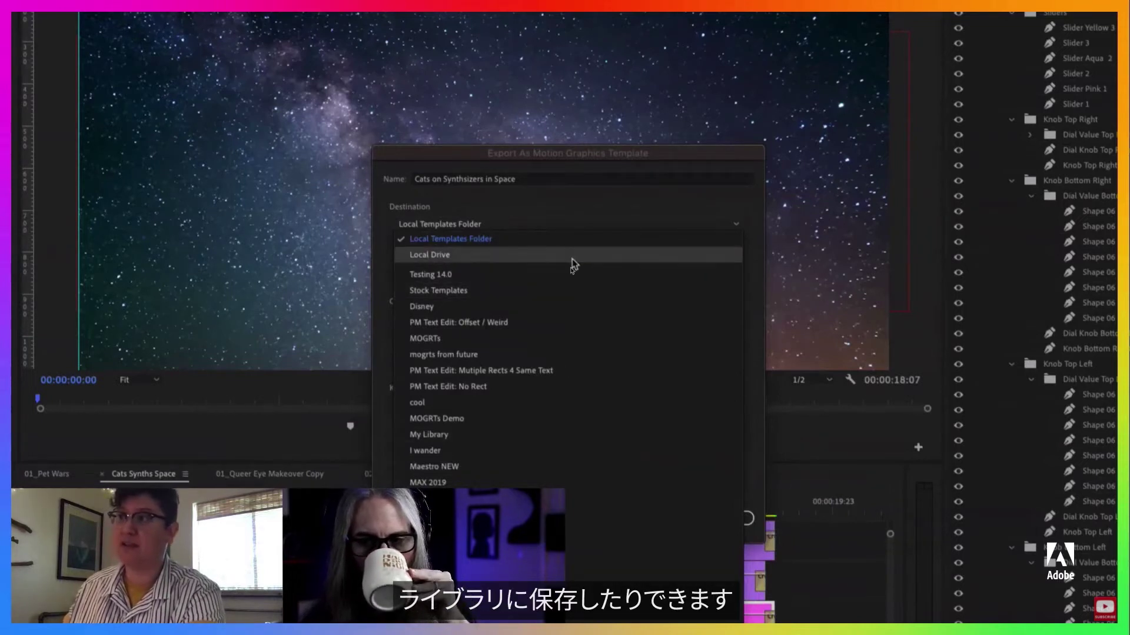
click(583, 236)
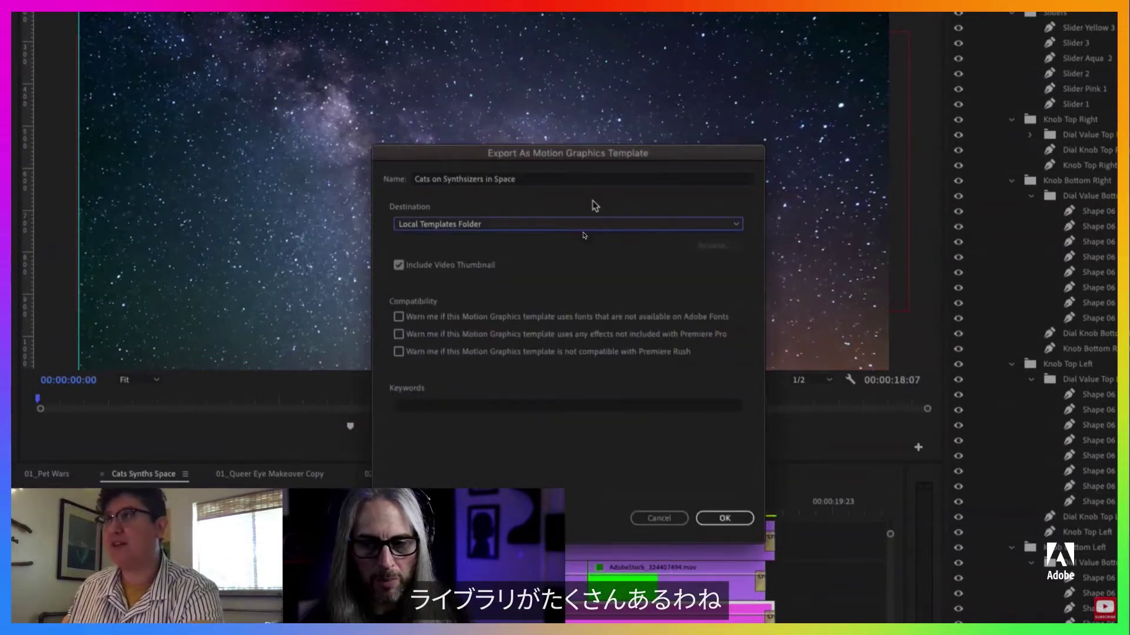
- Try exporting the template to the Local Templates Folder with the keyword "NAB Demo", and cancel the export
click(496, 405)
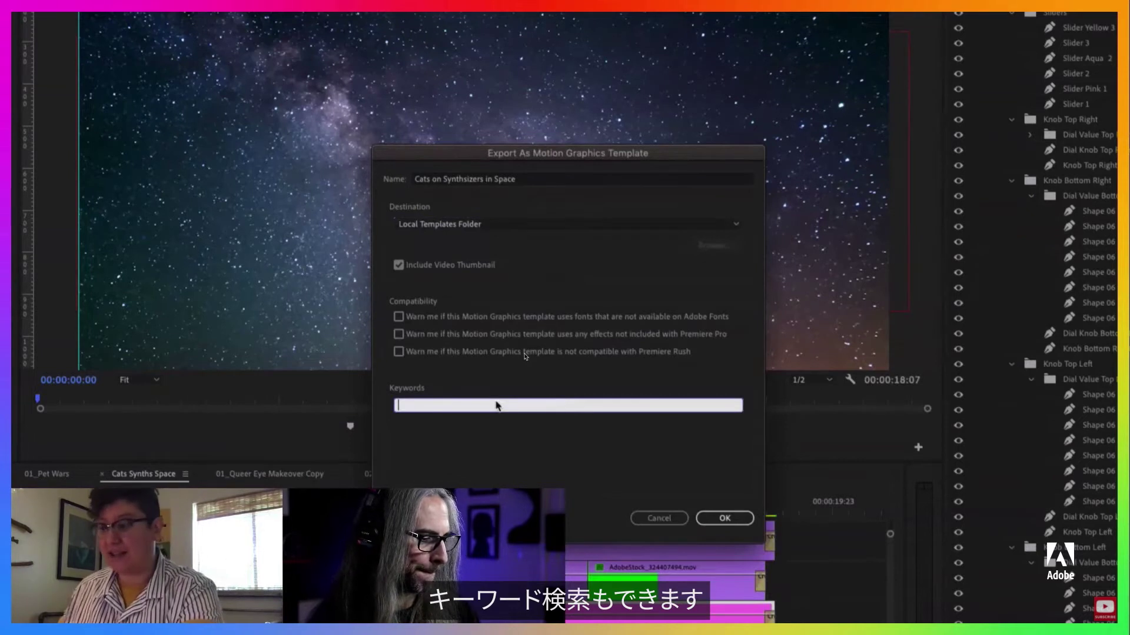
text(NAB)
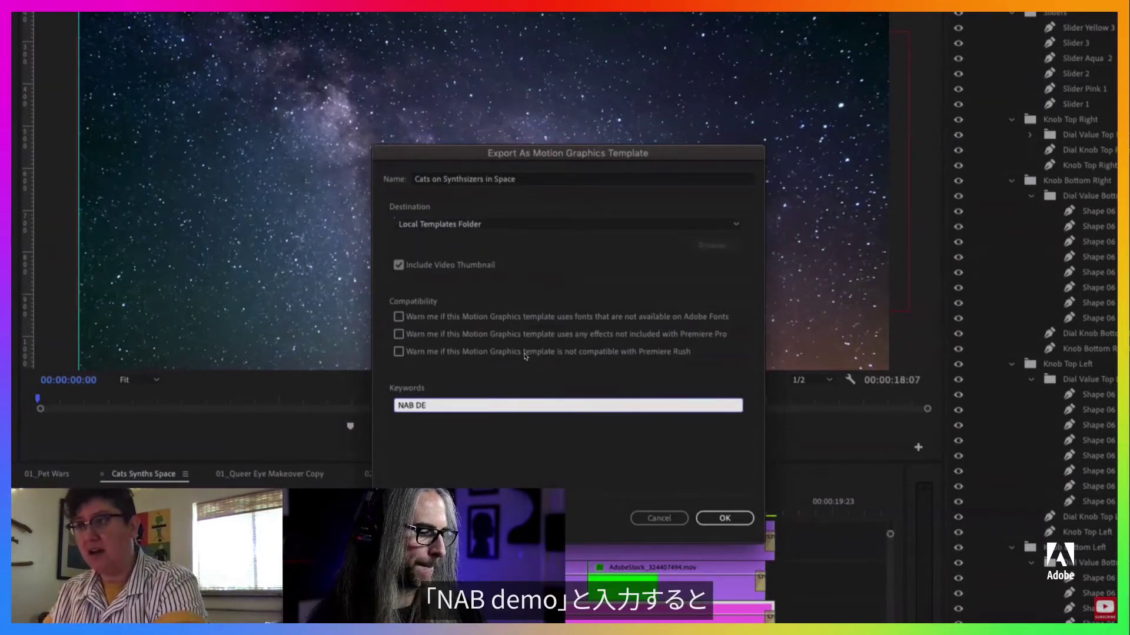
text( Demoa)
key(BackSpace)
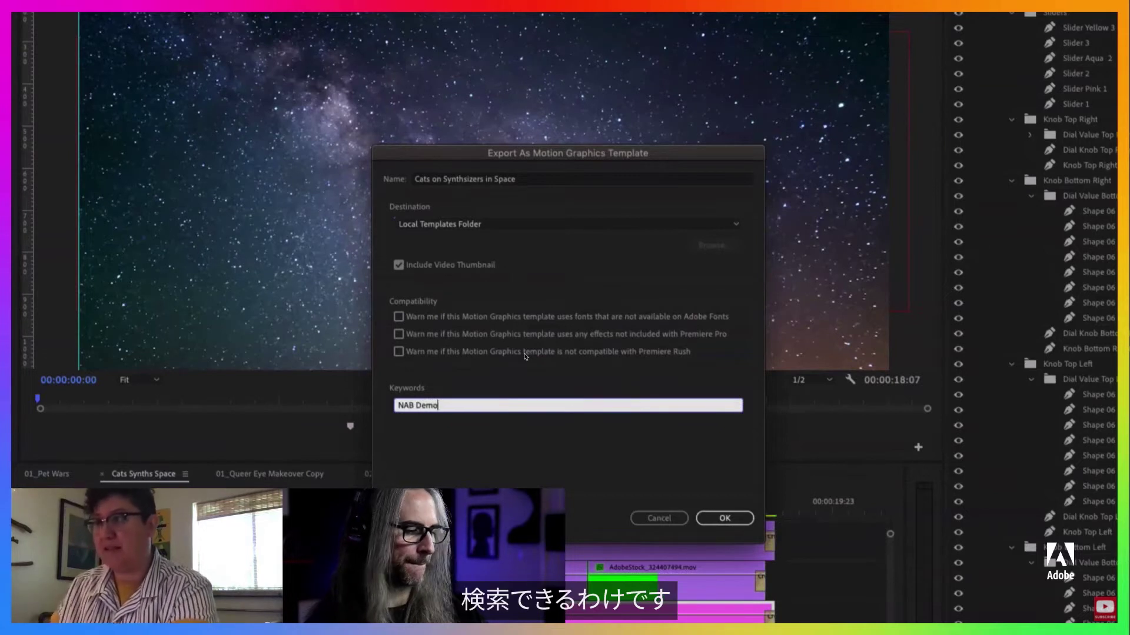
click(724, 518)
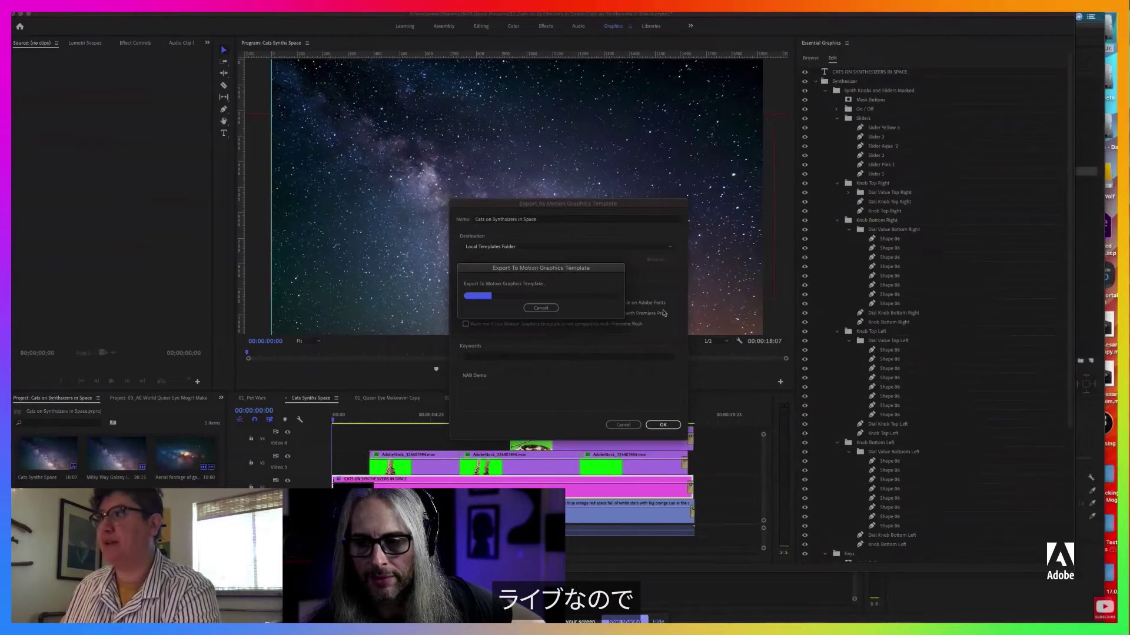
click(541, 308)
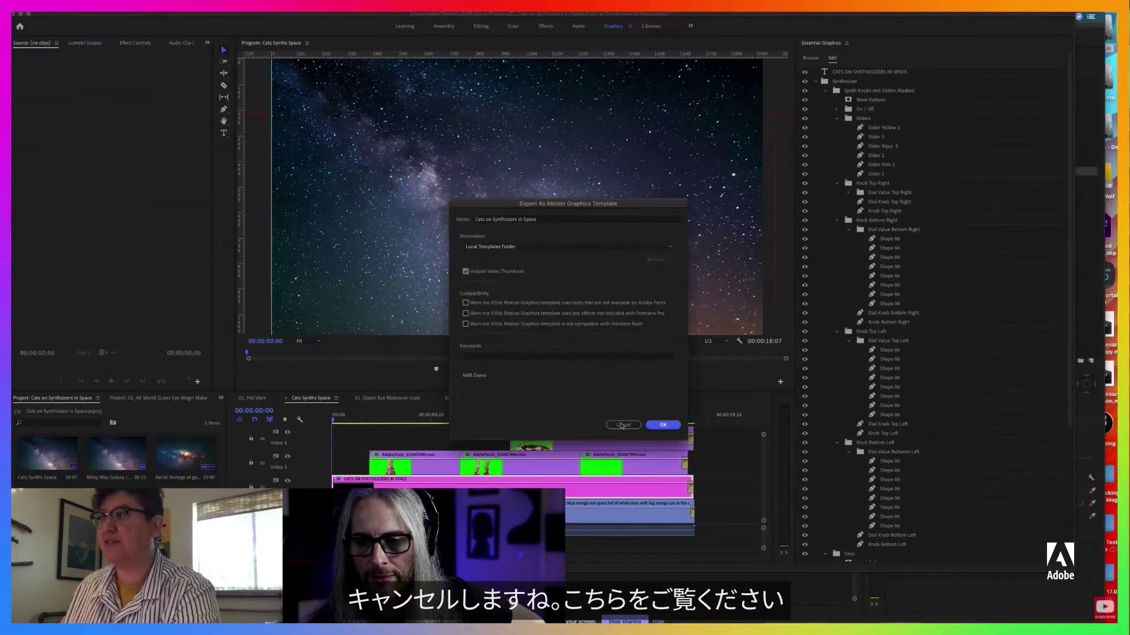
click(623, 425)
- Search the local motion graphics templates for "NAB Demo" and clear the search
click(811, 57)
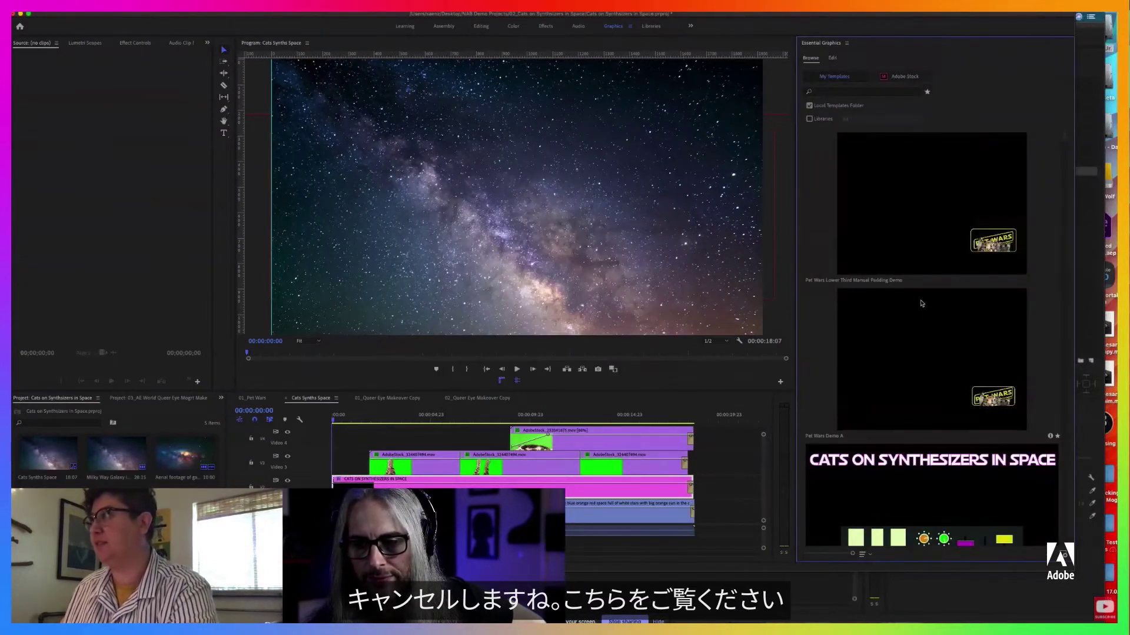
click(825, 93)
text(N)
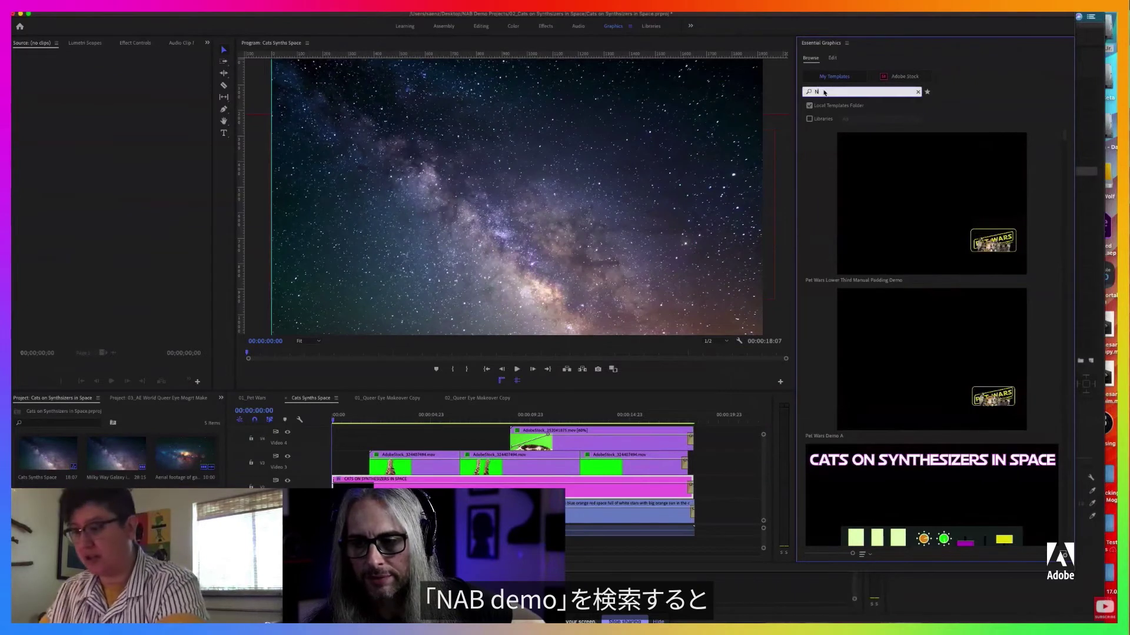
text(AB Dem)
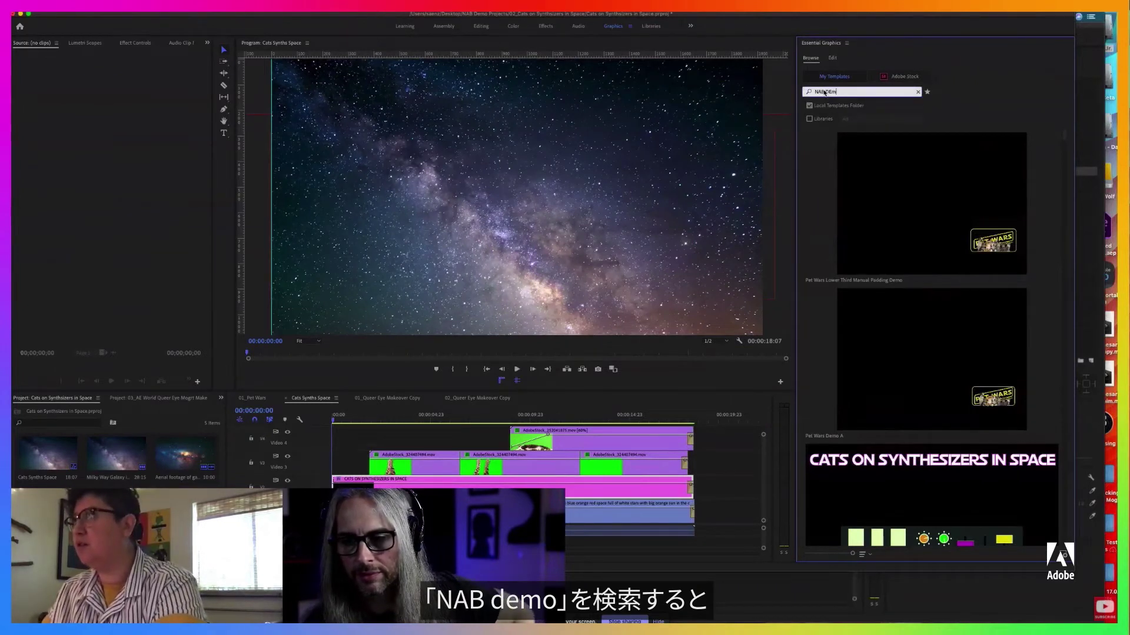
text(o)
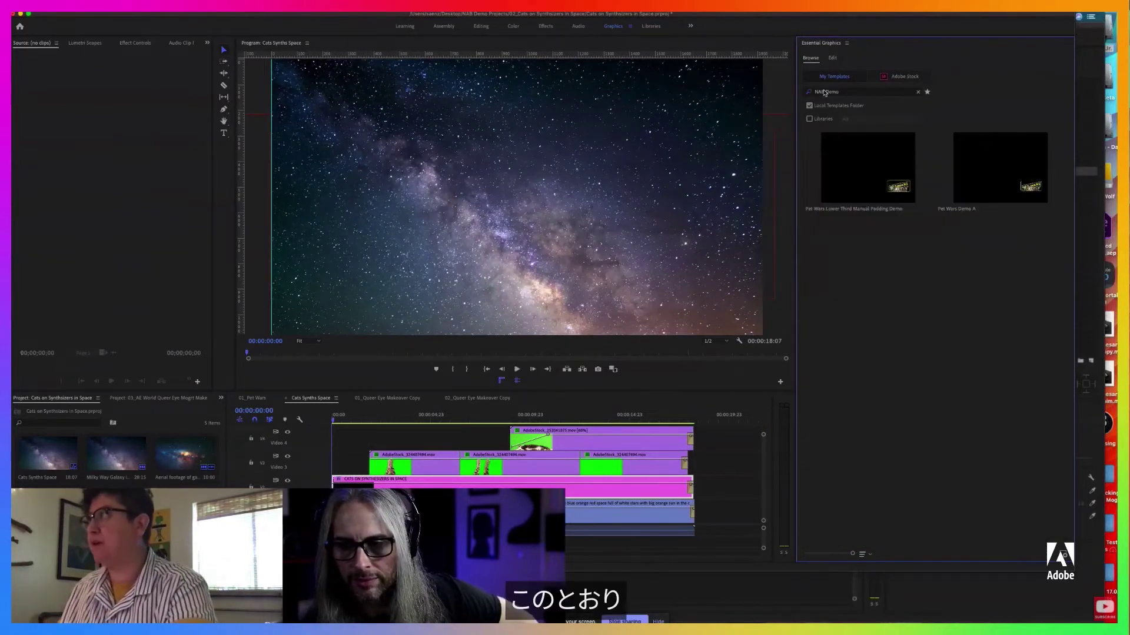
click(917, 92)
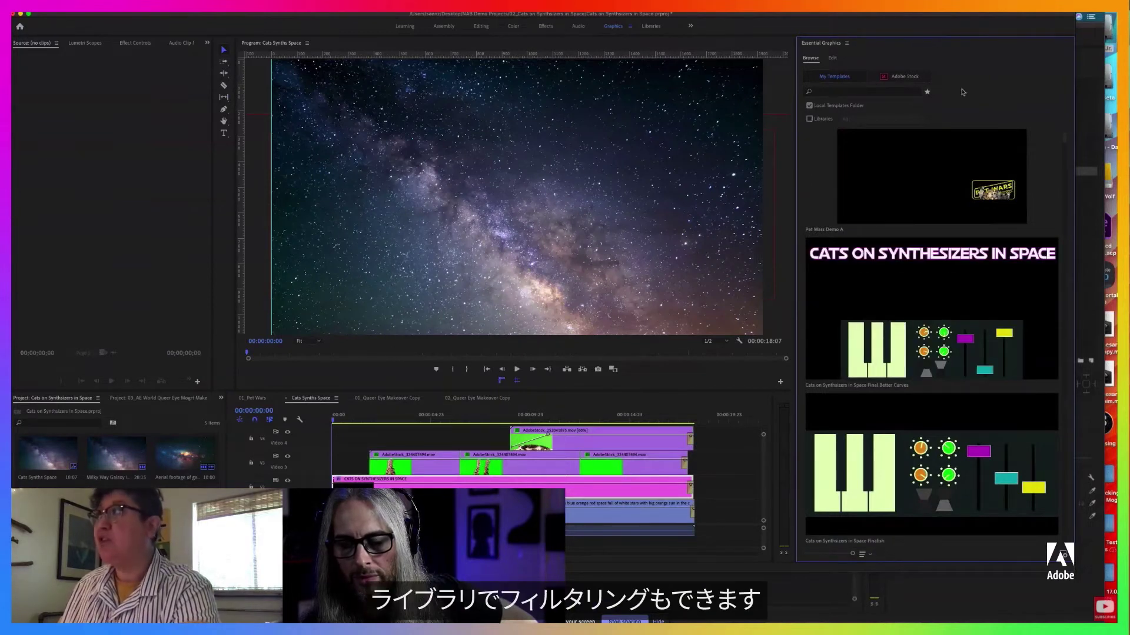
- Open the management of additional folders for the Essential Graphics templates
click(845, 43)
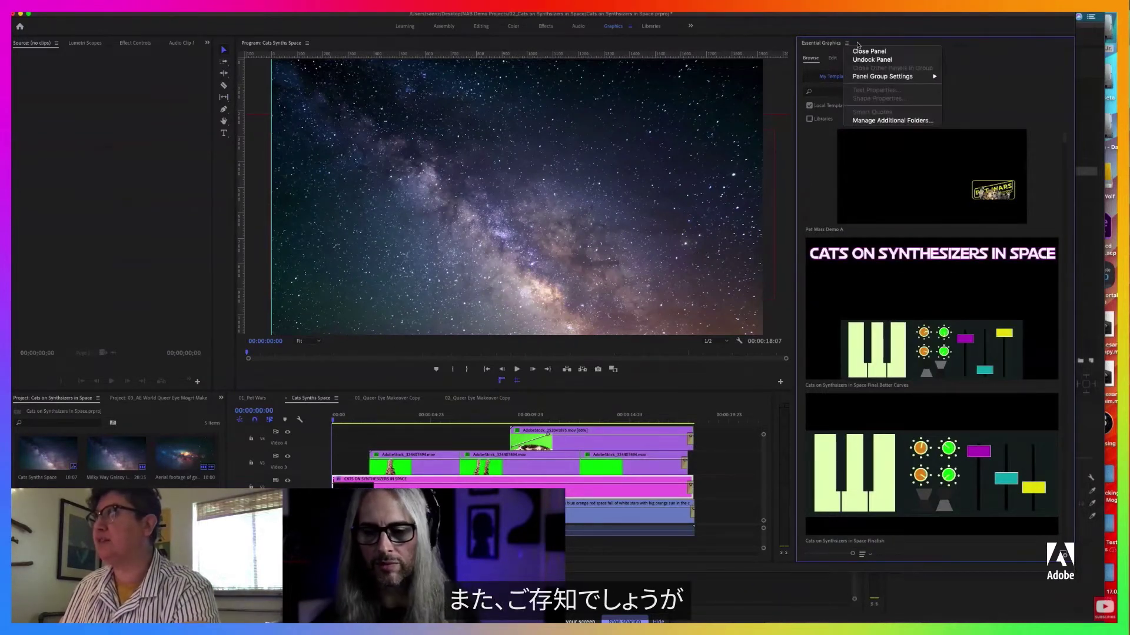
click(881, 120)
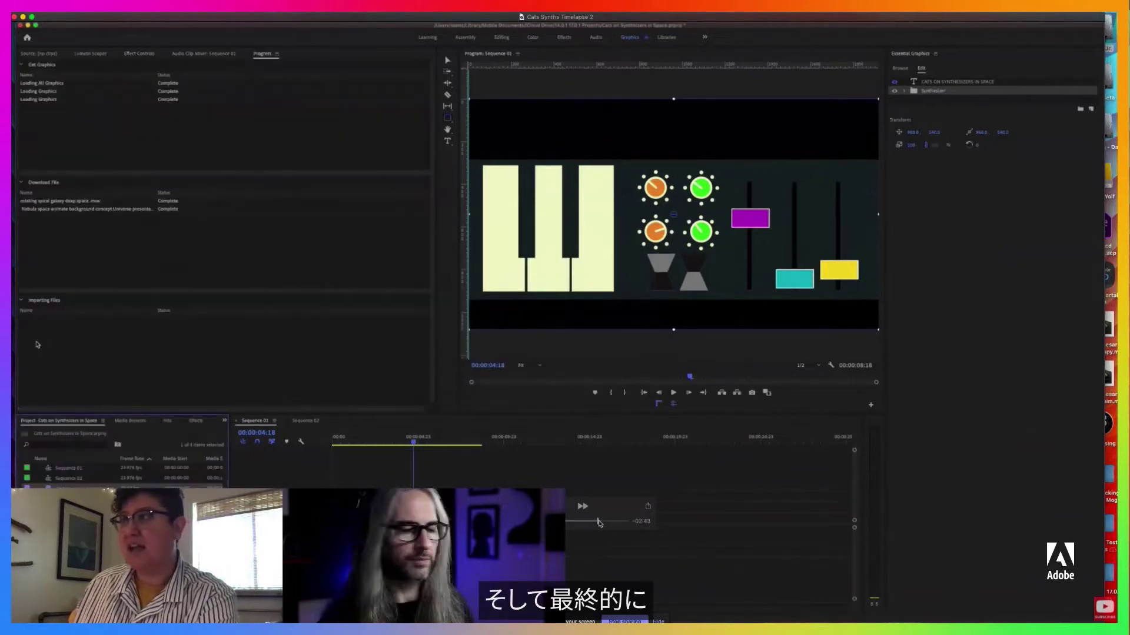
- Skip the synthesizer build recording to its end and switch to the Premiere Pro project with the Cats Synths Space sequence
drag(595, 522, 628, 524)
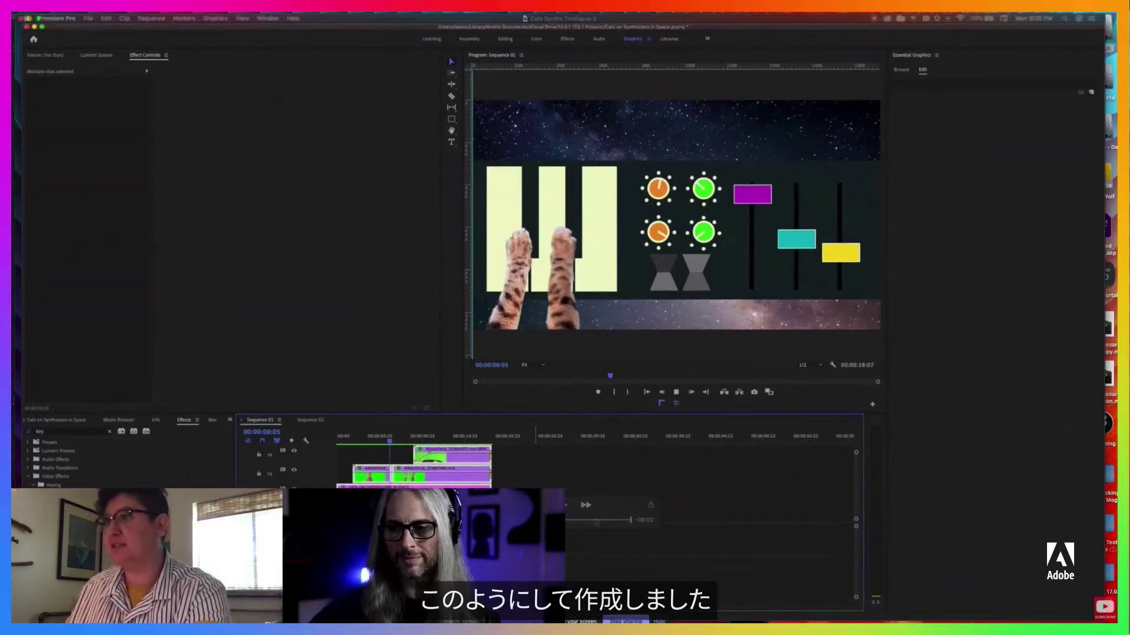
key(ctrl+Up)
click(349, 461)
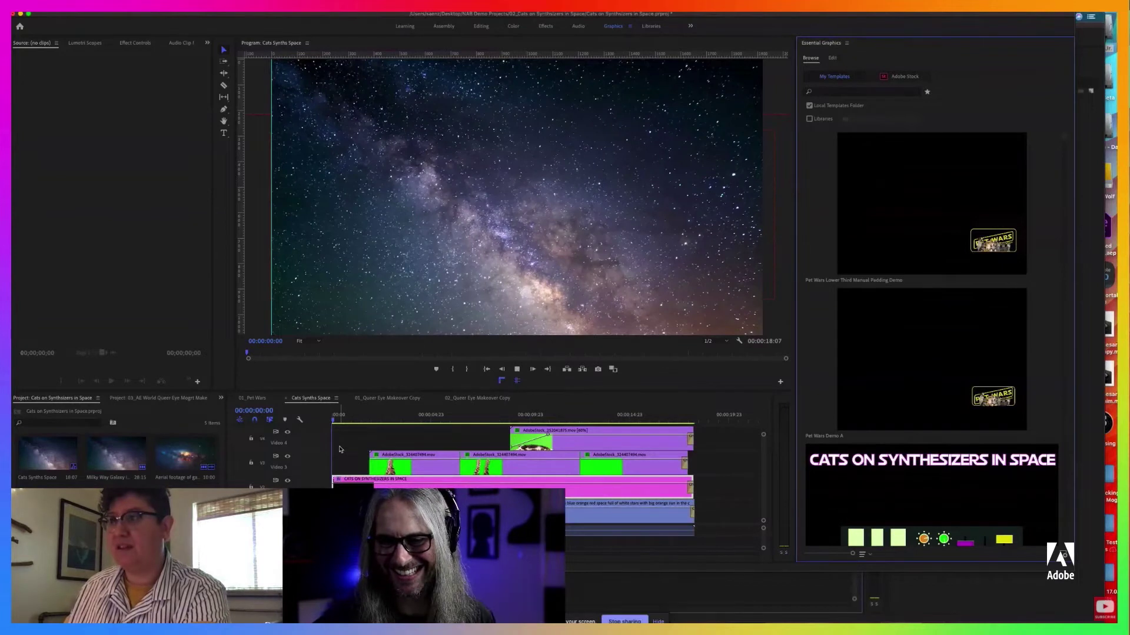
- Play the Cats Synths Space sequence through to its end and revisit its closing section around 00:00:14:14
key(space)
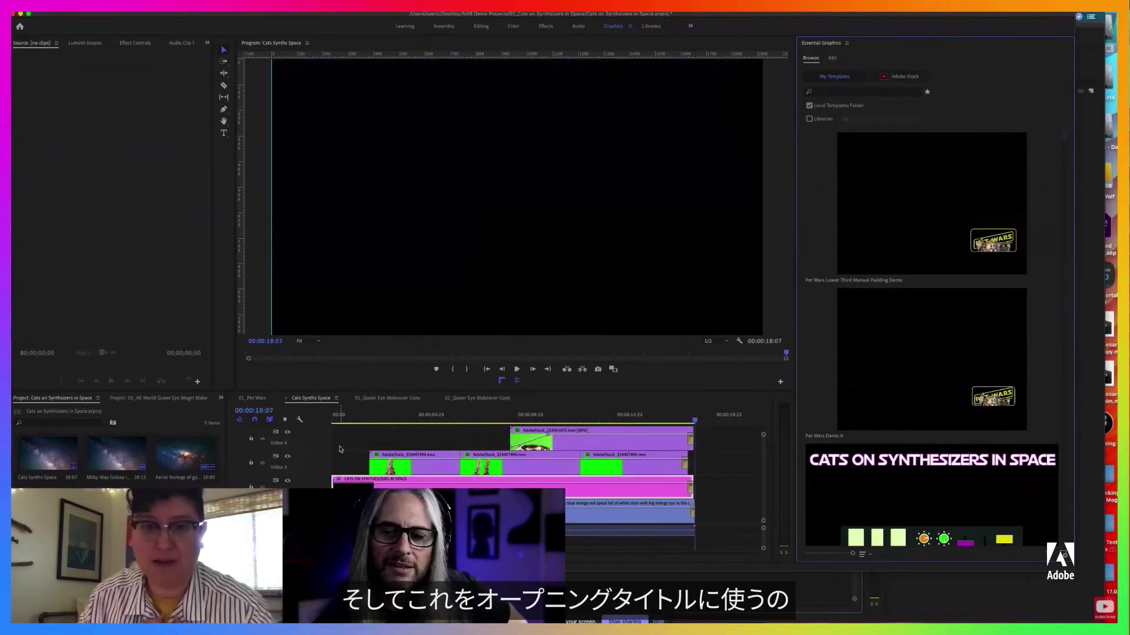
scroll(339, 449, right, 3)
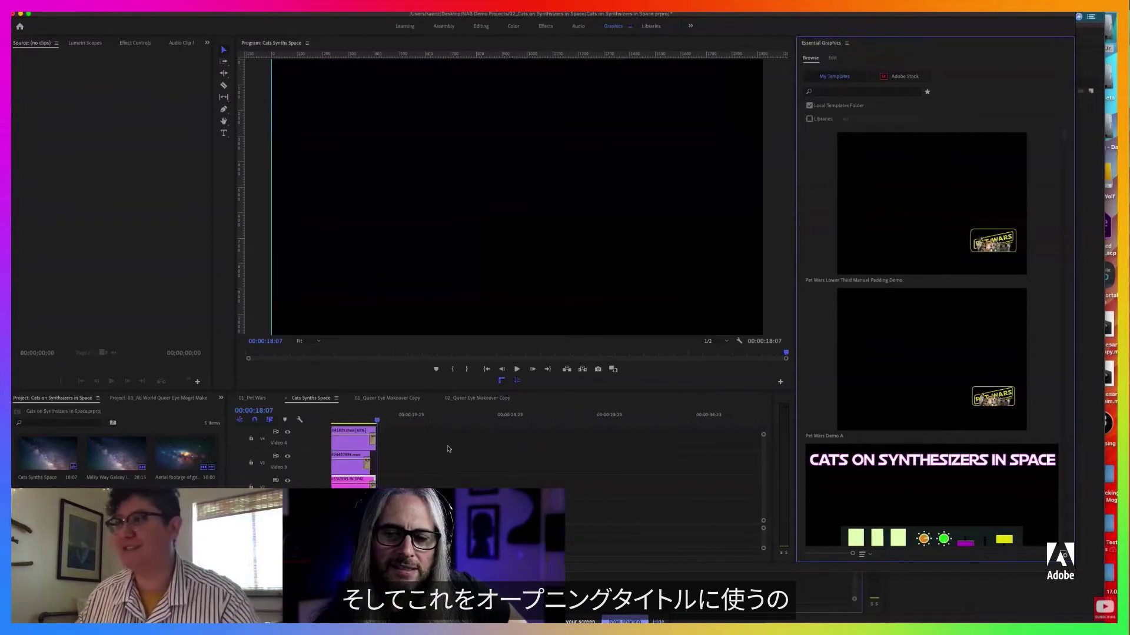
click(581, 419)
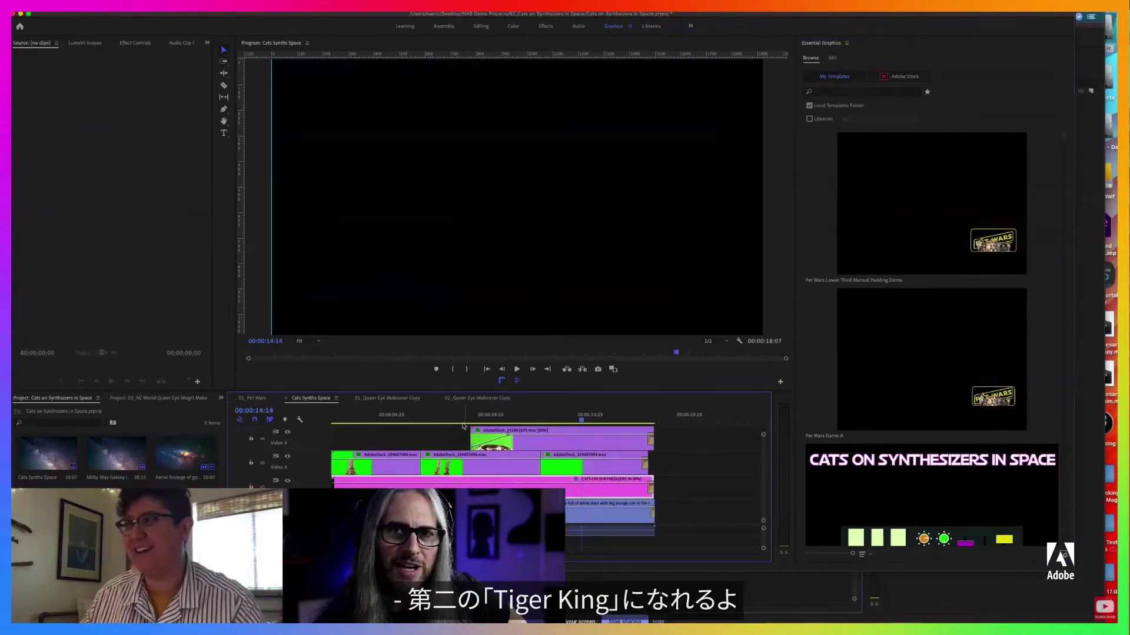
click(552, 420)
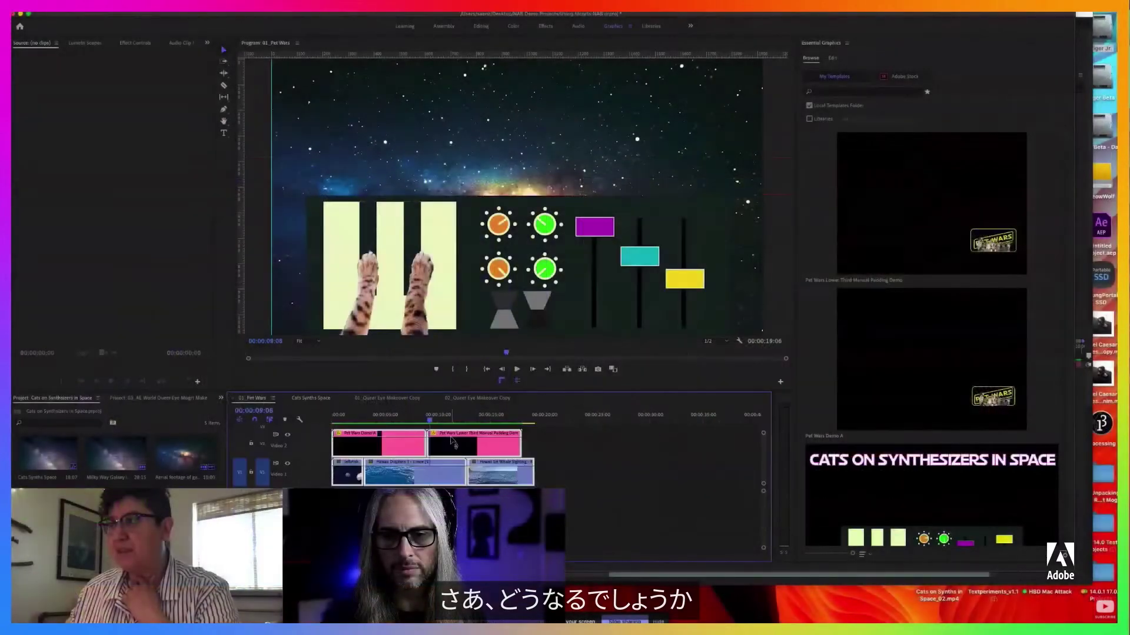
- Play the 01_Pet Wars sequence from its start, and return the playhead to the first lower third at 00:00:05:20
click(407, 420)
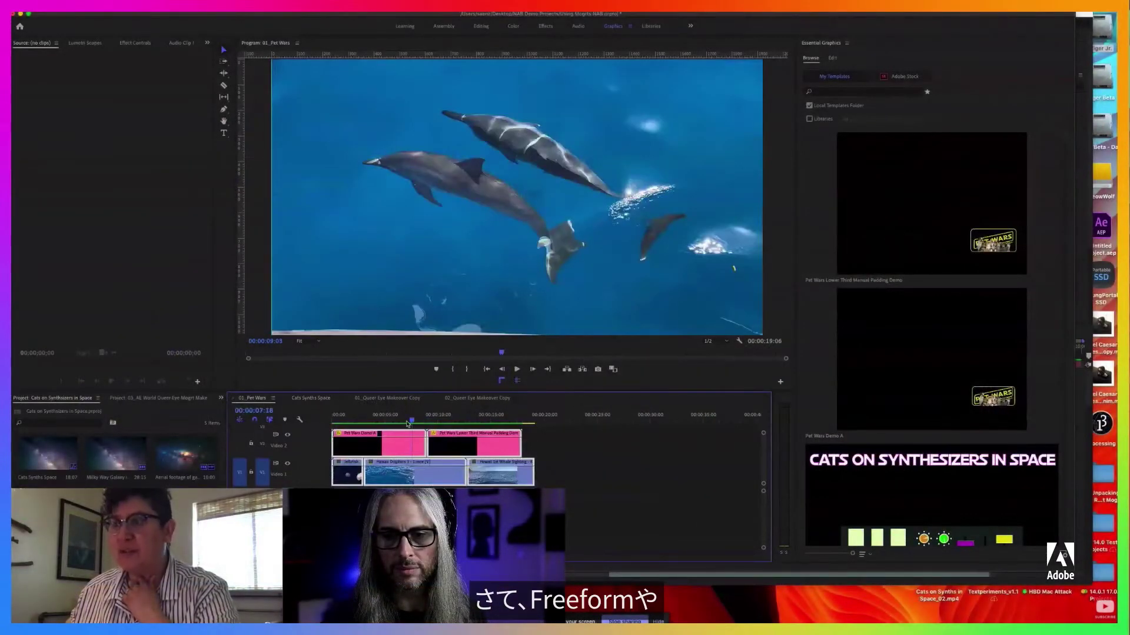
drag(407, 420, 317, 423)
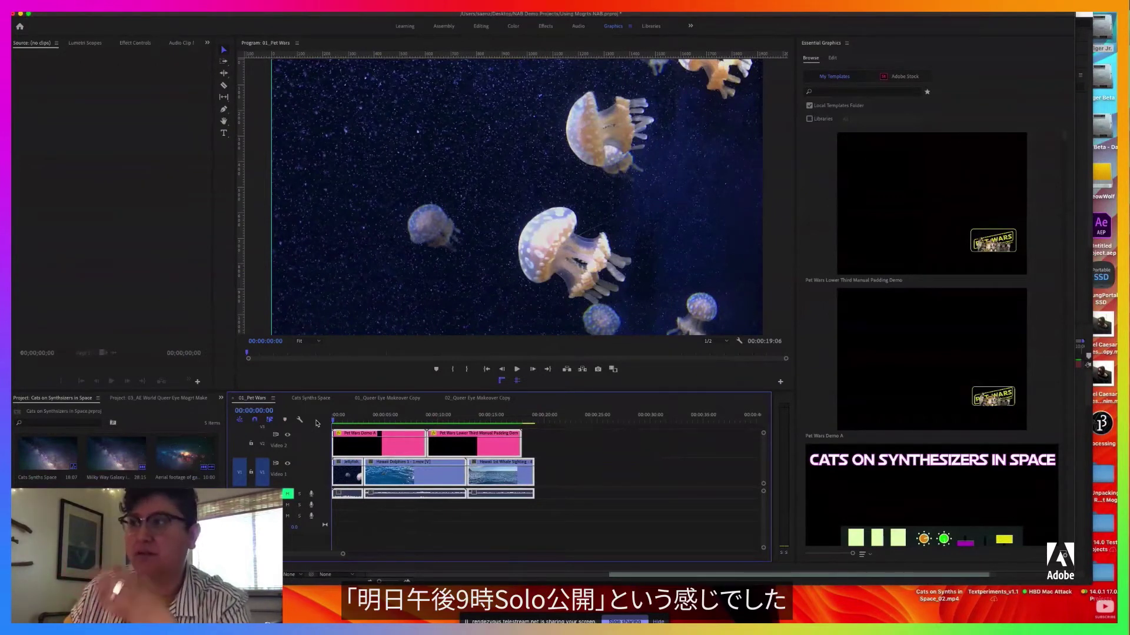
key(space)
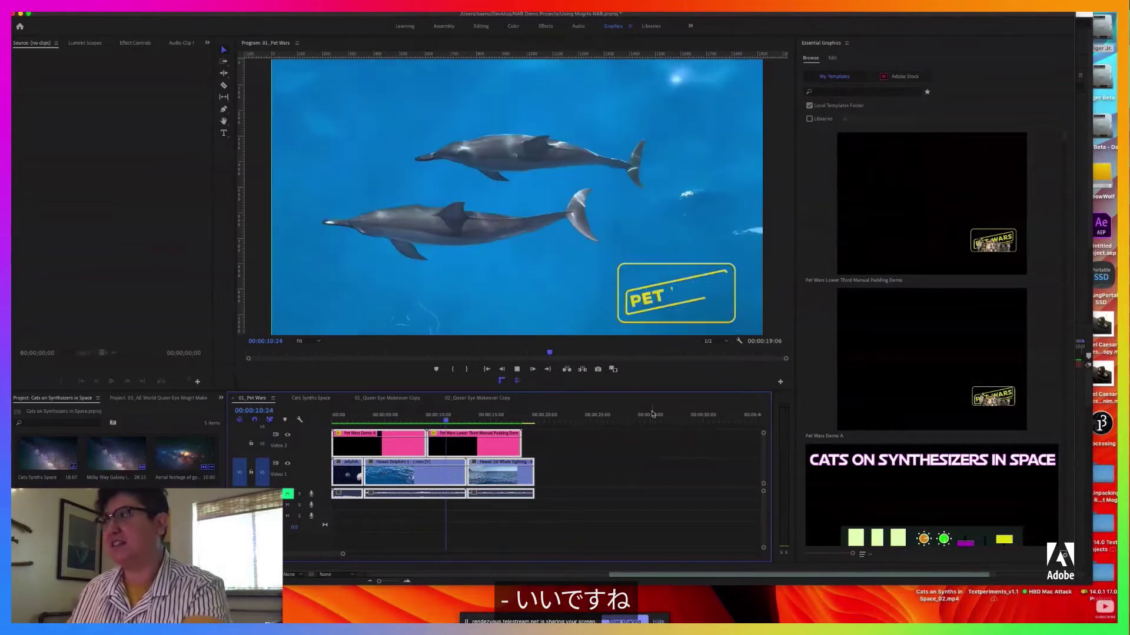
key(space)
drag(536, 420, 392, 423)
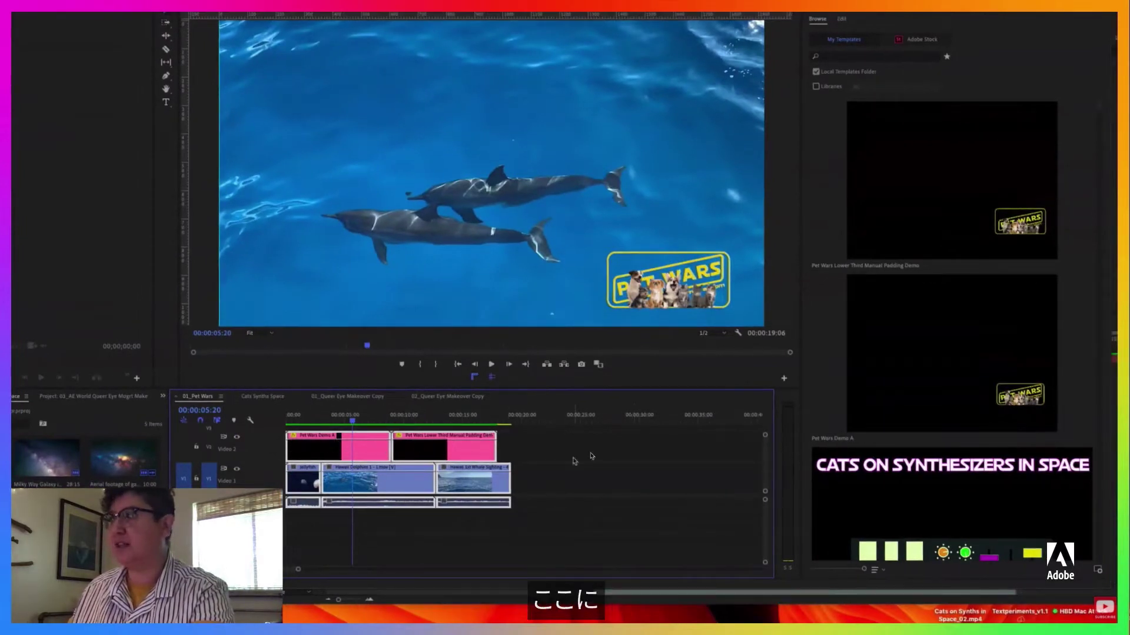
- Select only the Pet Wars Demo A graphic in the timeline and set its title text to "Animals!"
click(480, 561)
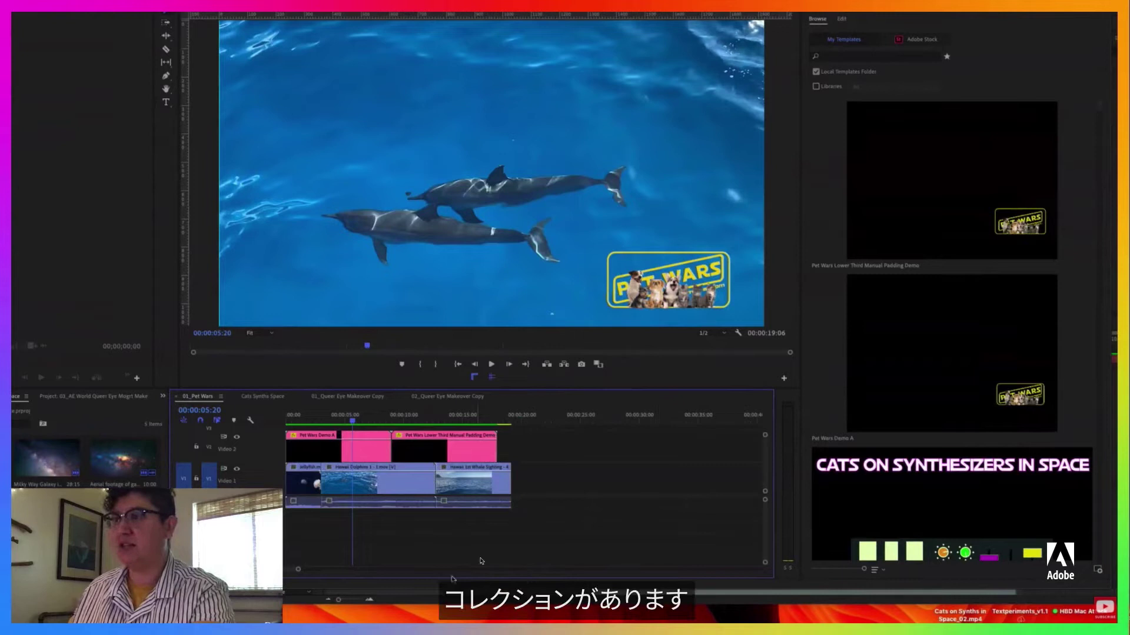
click(376, 450)
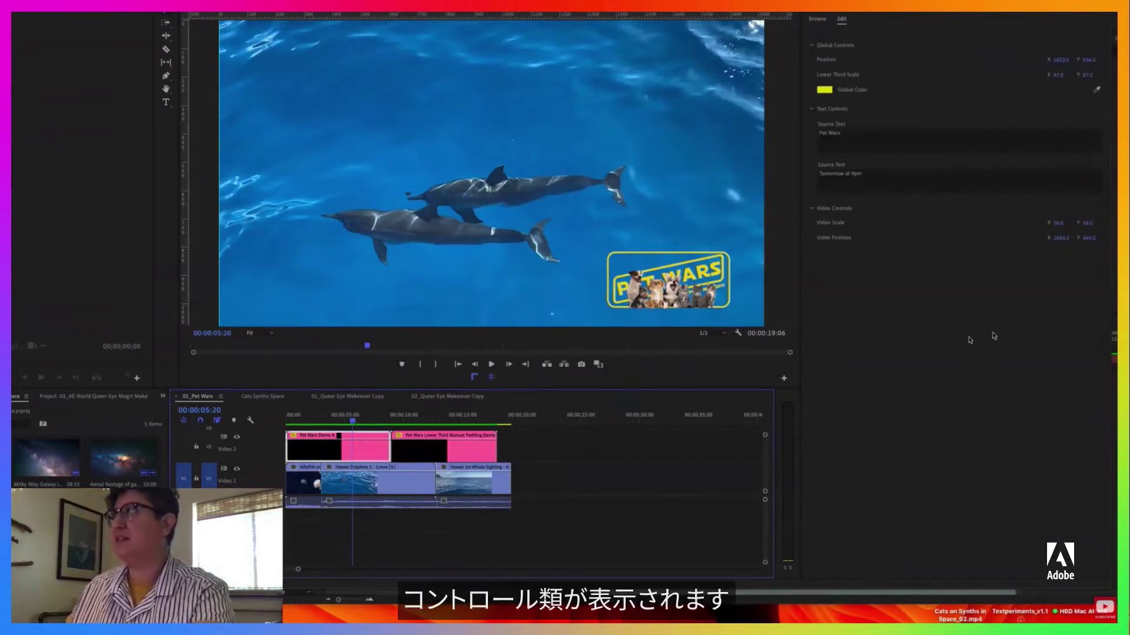
click(849, 142)
text(Animals)
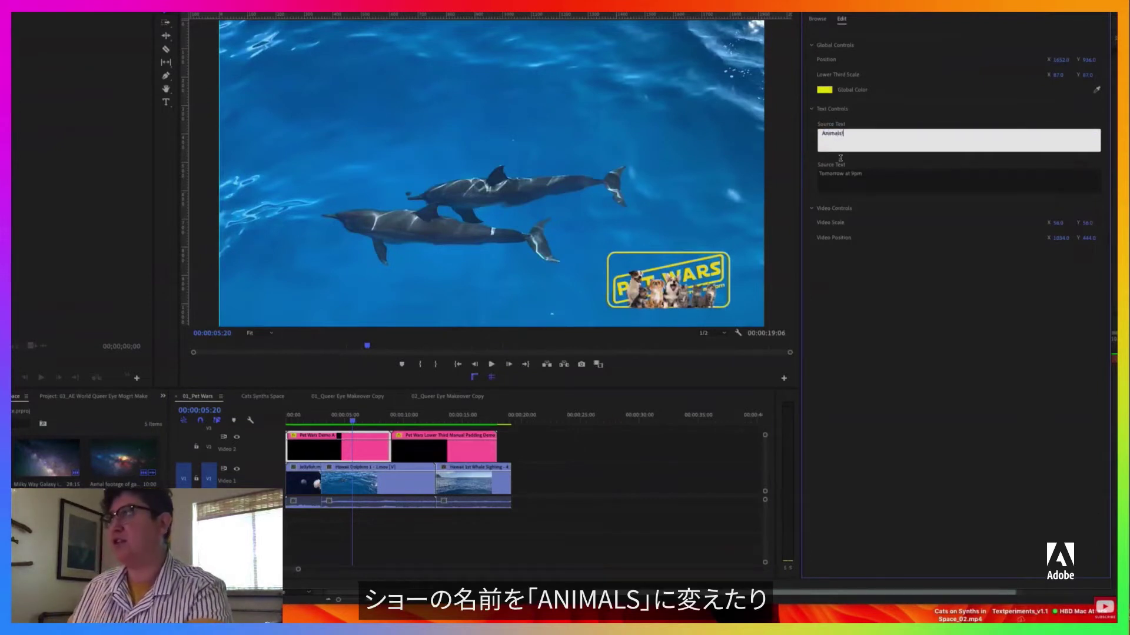
- Replace the subtitle text of the Pet Wars Demo A graphic with "Friday"
click(862, 181)
key(super+a)
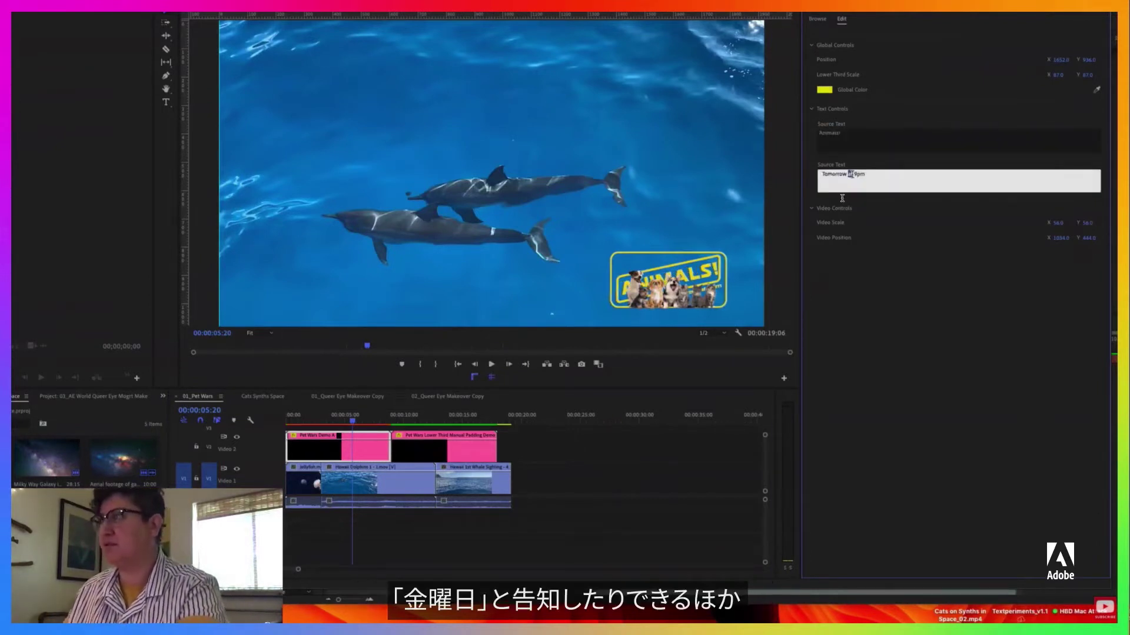
text(Frida)
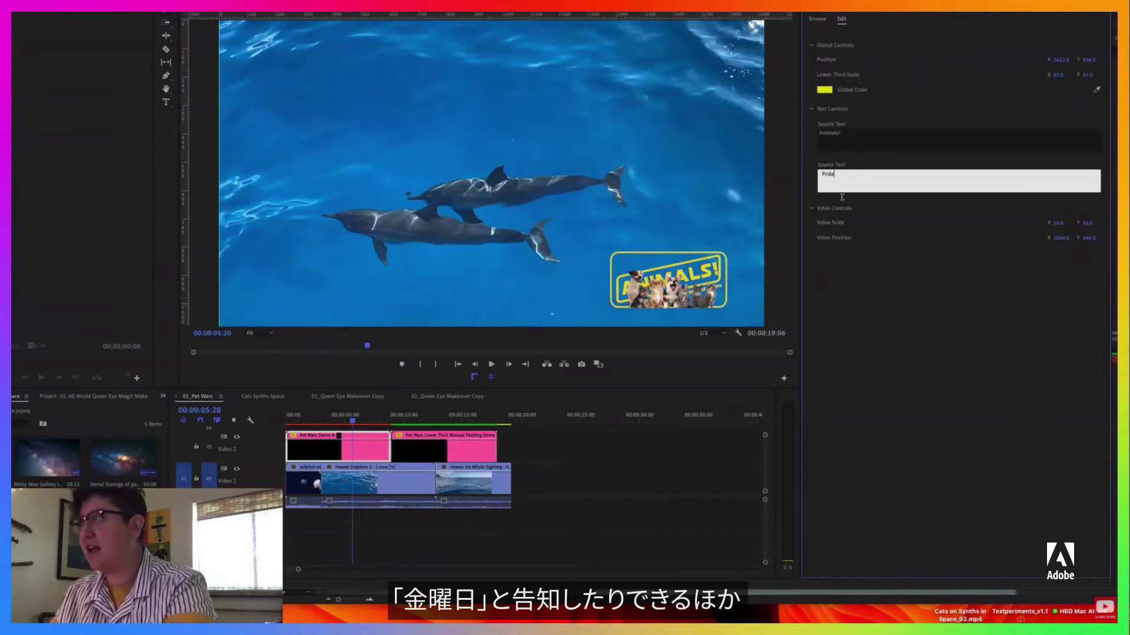
text(y)
click(842, 197)
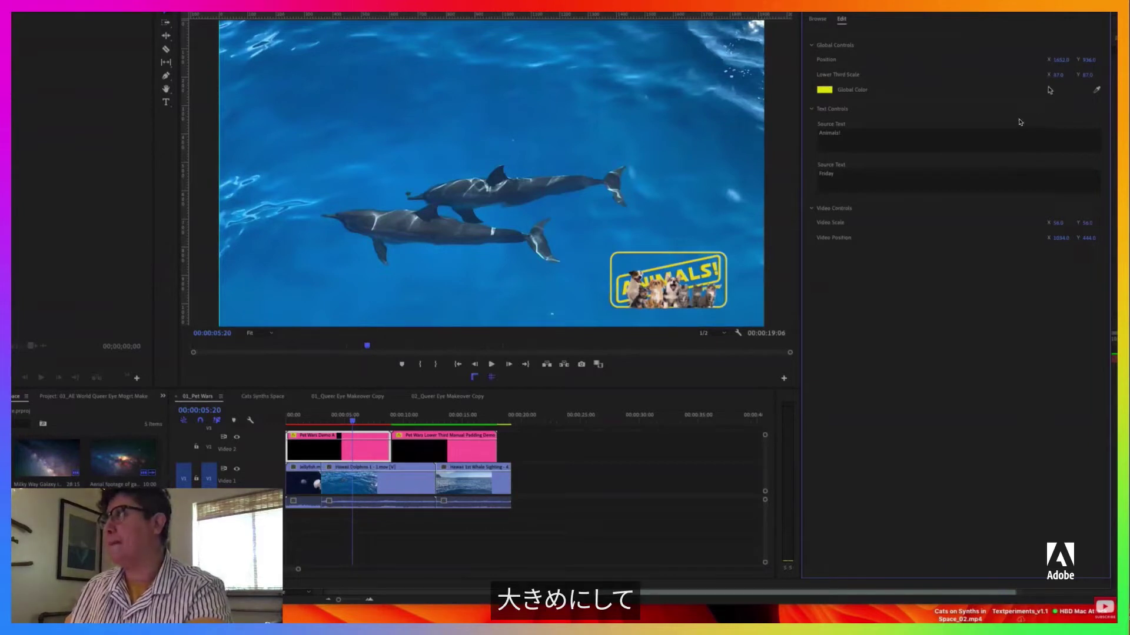
- Enlarge the lower third to a scale of 128, move it up in the frame, and review it back at 00:00:04:07
drag(1024, 109, 1058, 95)
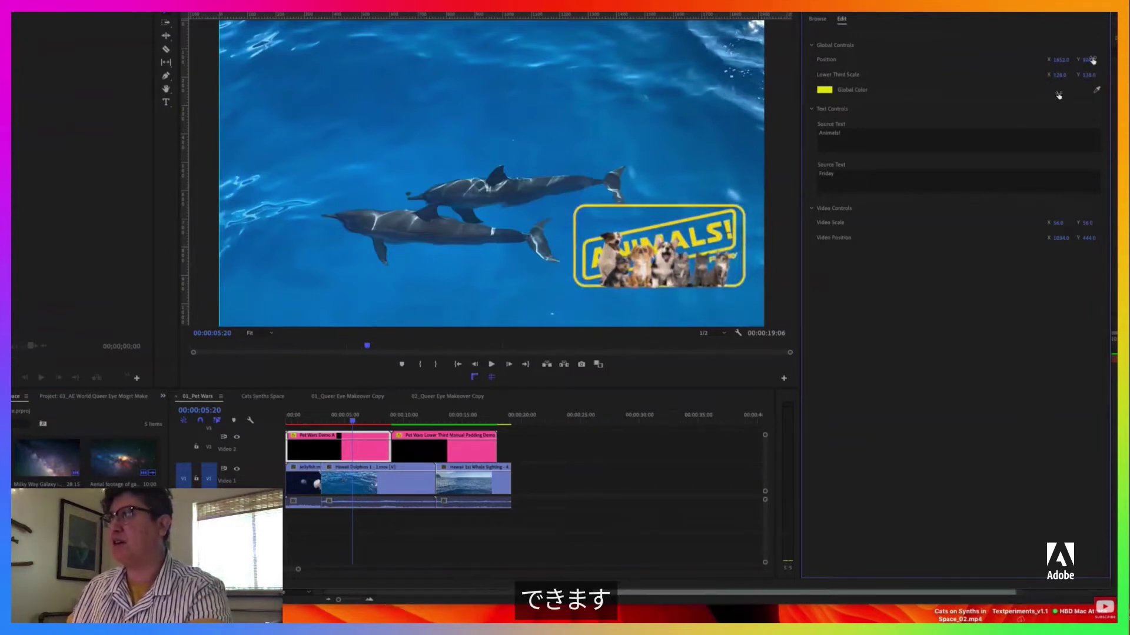
click(347, 425)
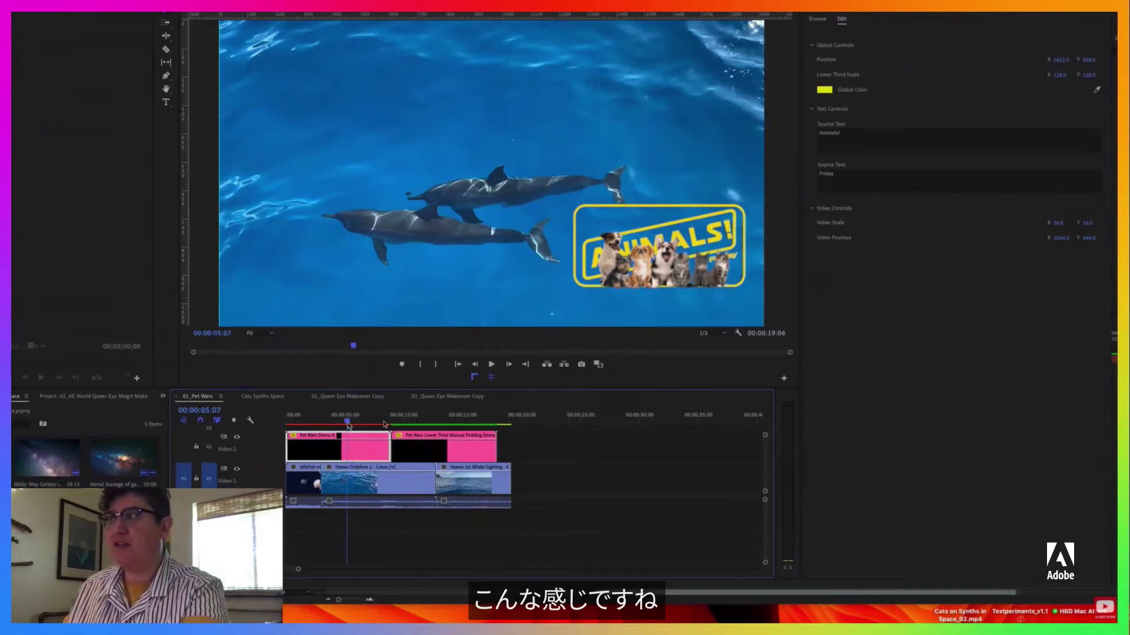
mouse_move(349, 426)
mouse_down()
mouse_move(297, 425)
mouse_move(335, 429)
mouse_up()
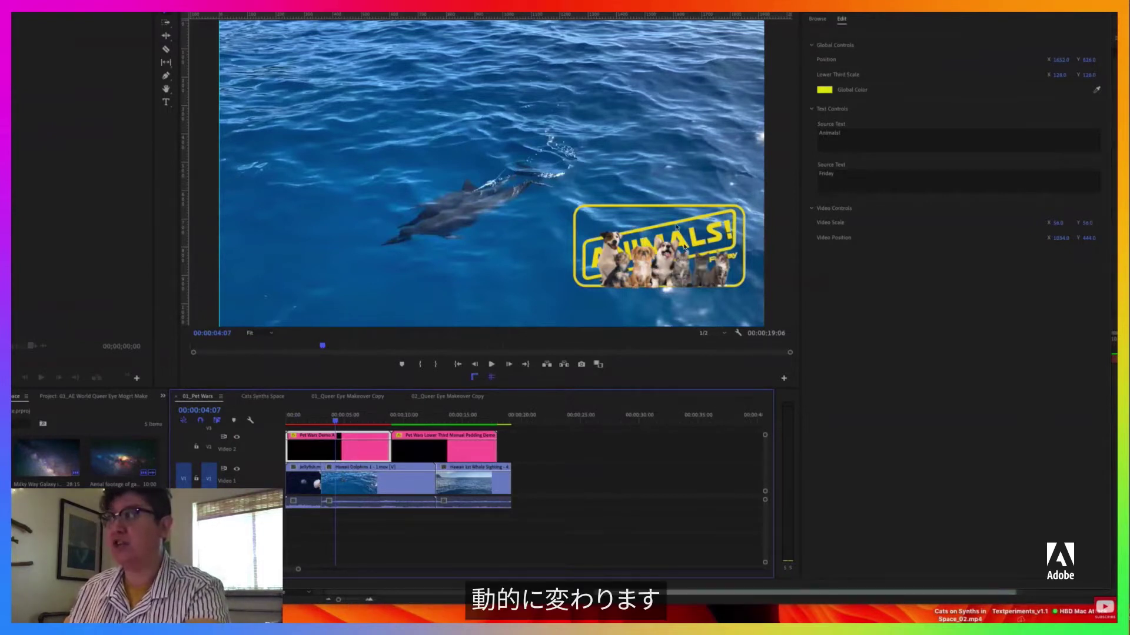
- Change the lower third's title to "Filthy Animals!" and shift the graphic left until its whole box fits in the frame
click(855, 136)
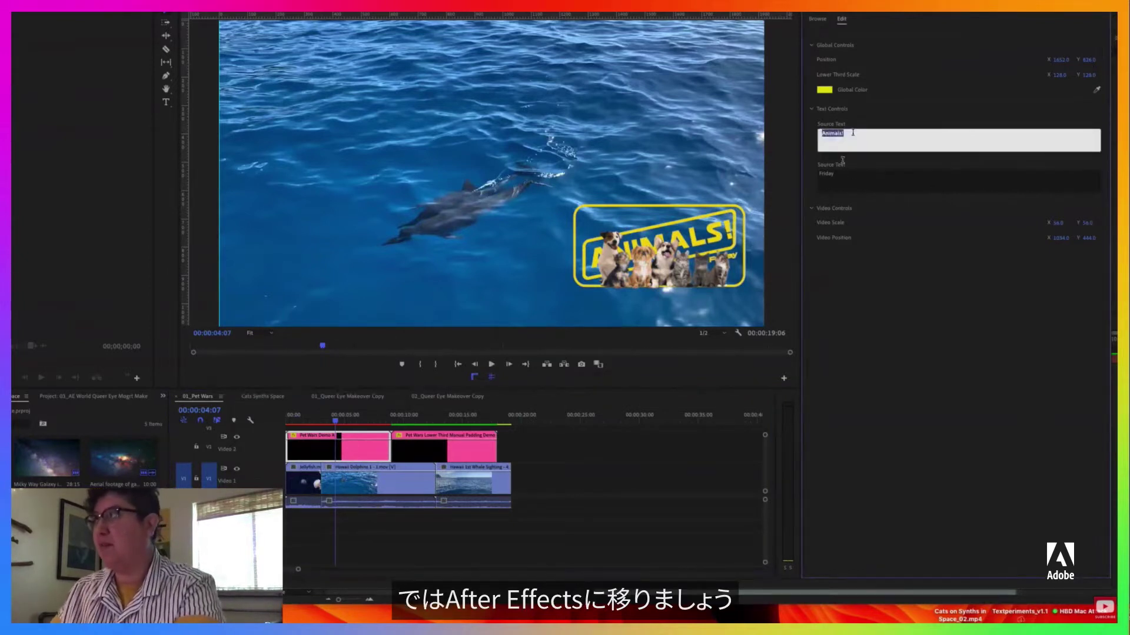
key(BackSpace)
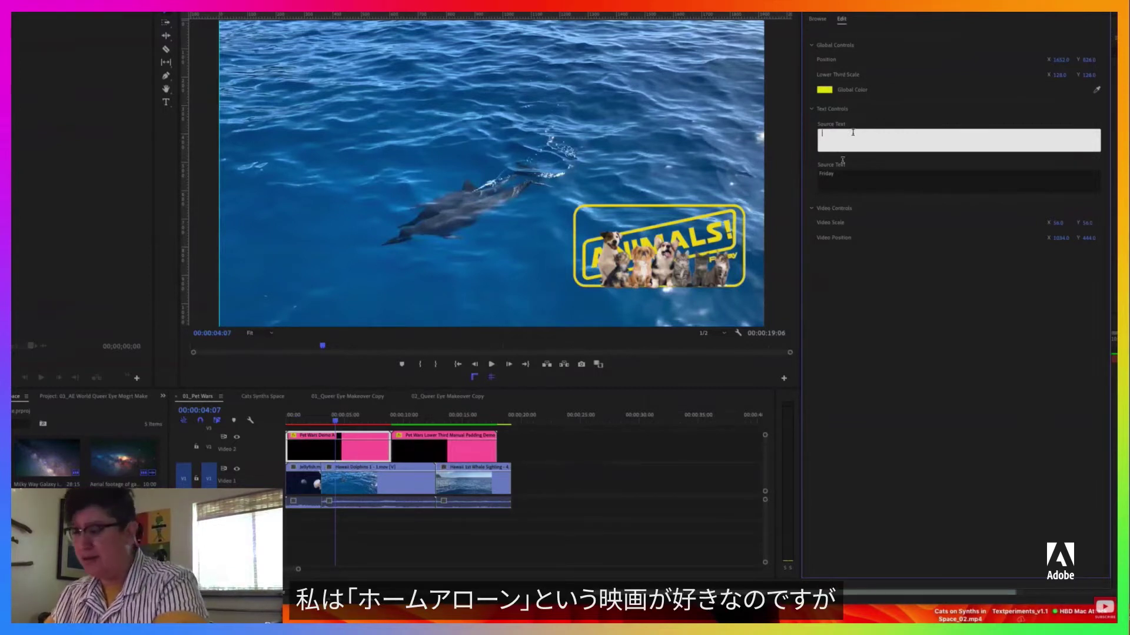
text(Filthy Anima)
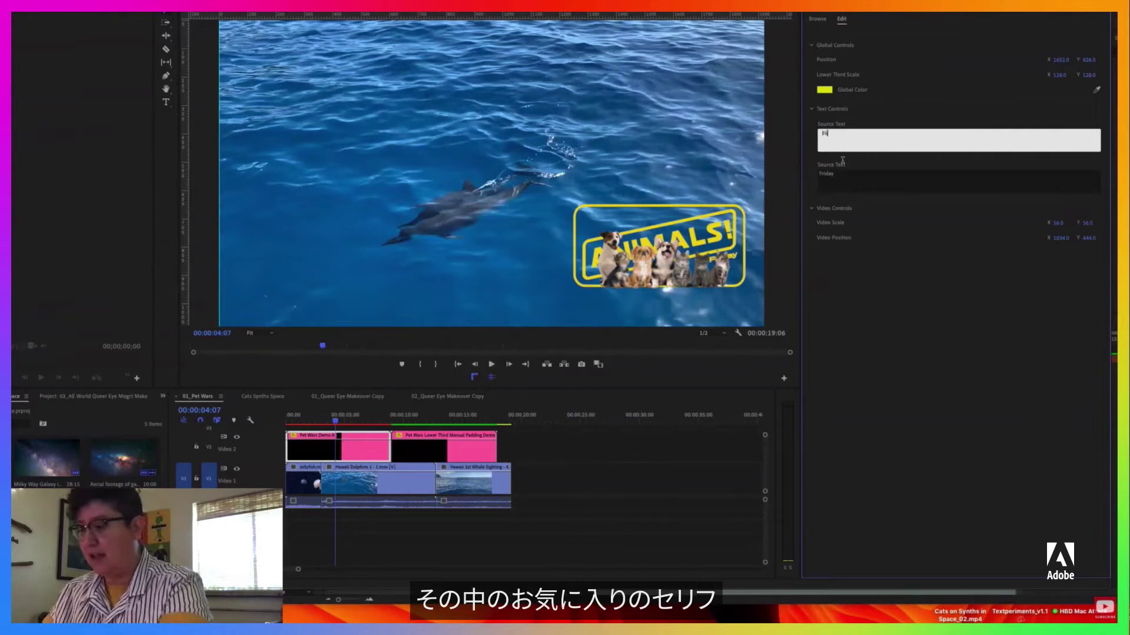
text(ls)
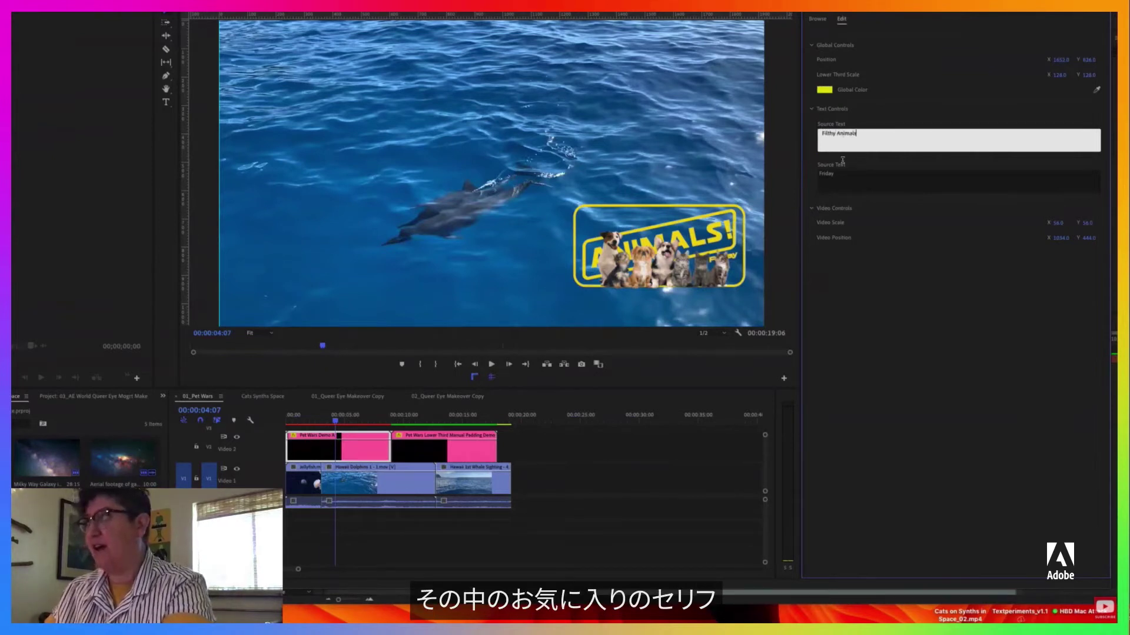
text(!)
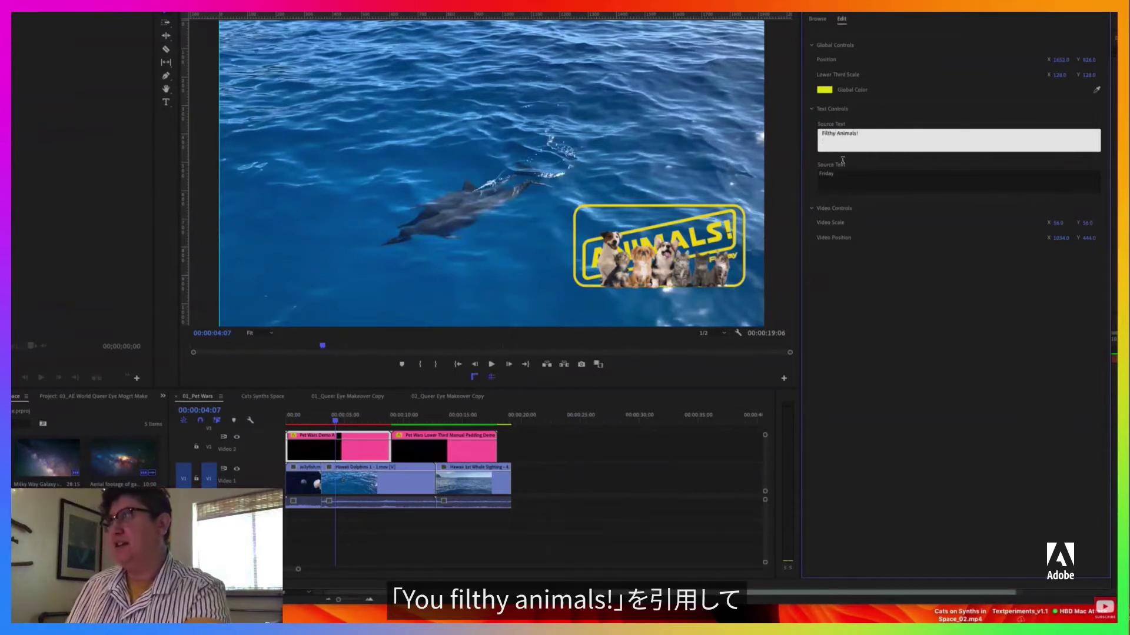
click(947, 459)
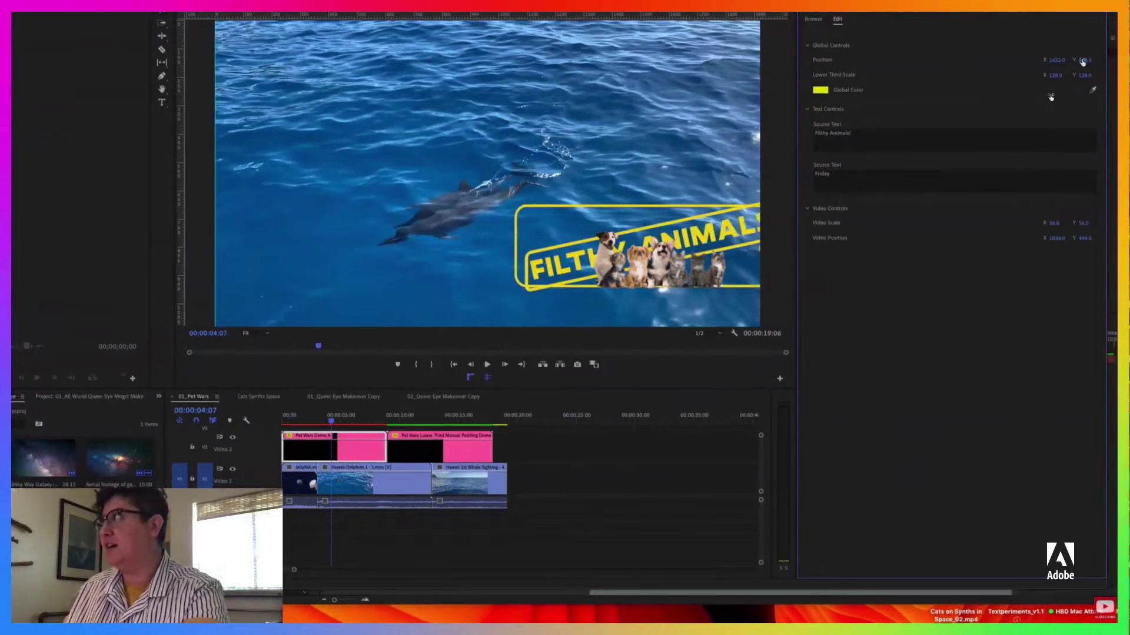
drag(1054, 96, 1029, 96)
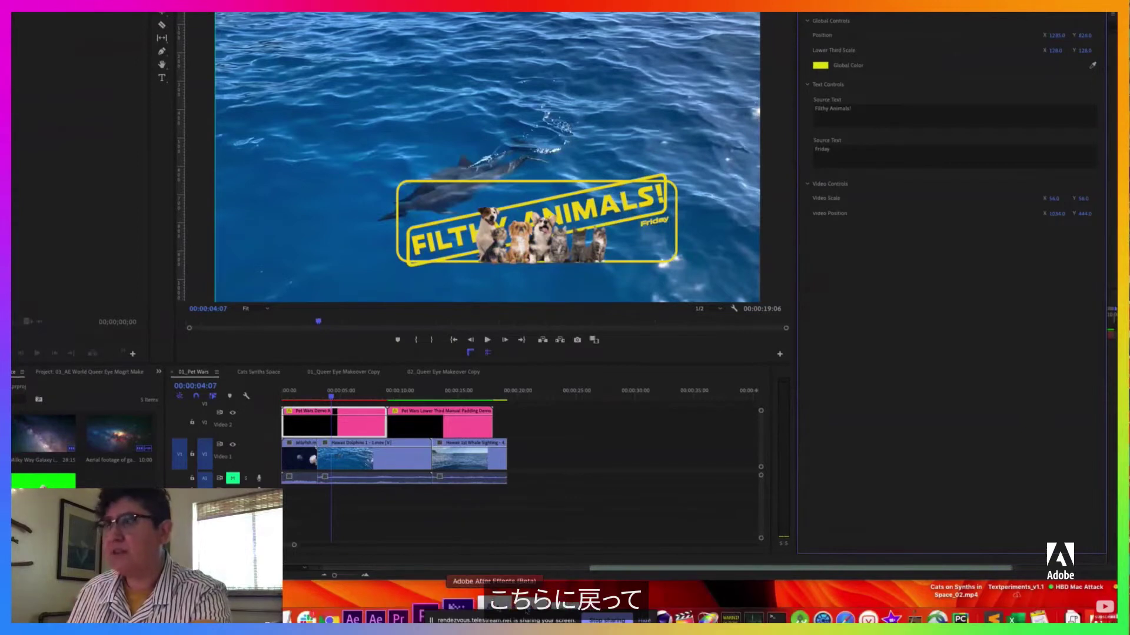
- Switch to the Pet Wars lower third project in After Effects, give the timeline more height, and maximize the window
click(458, 606)
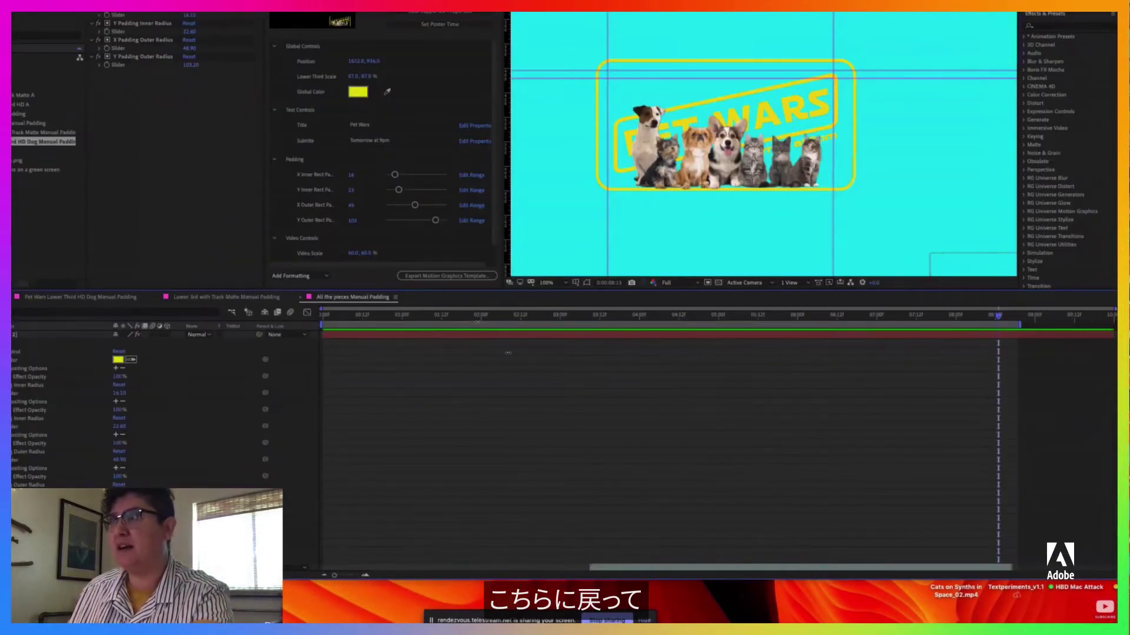
drag(462, 289, 631, 342)
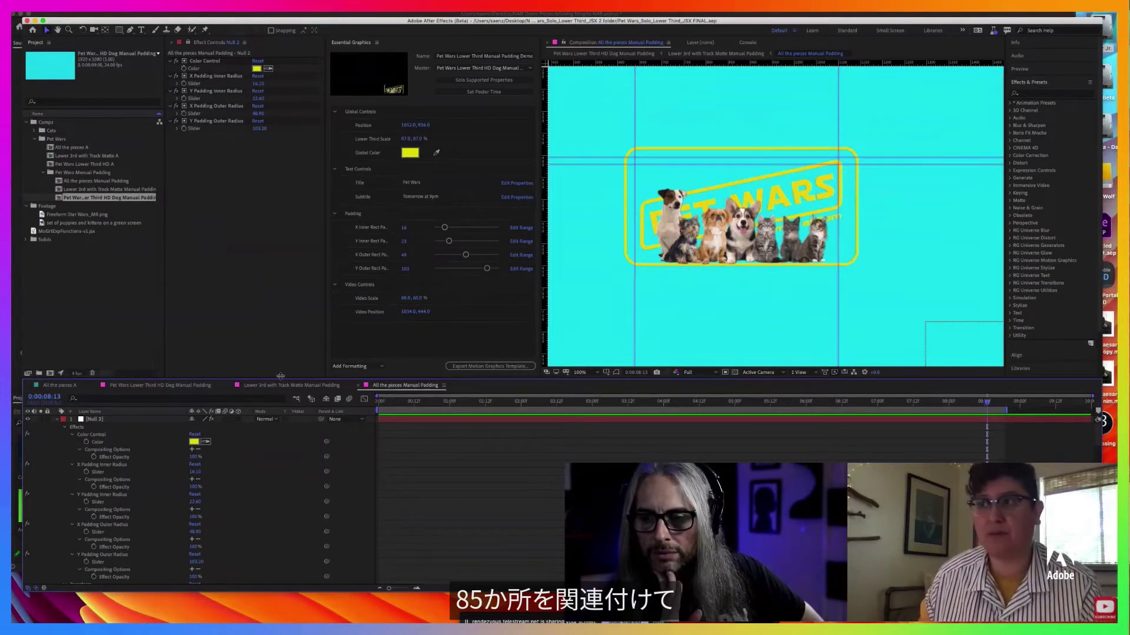
drag(280, 376, 283, 314)
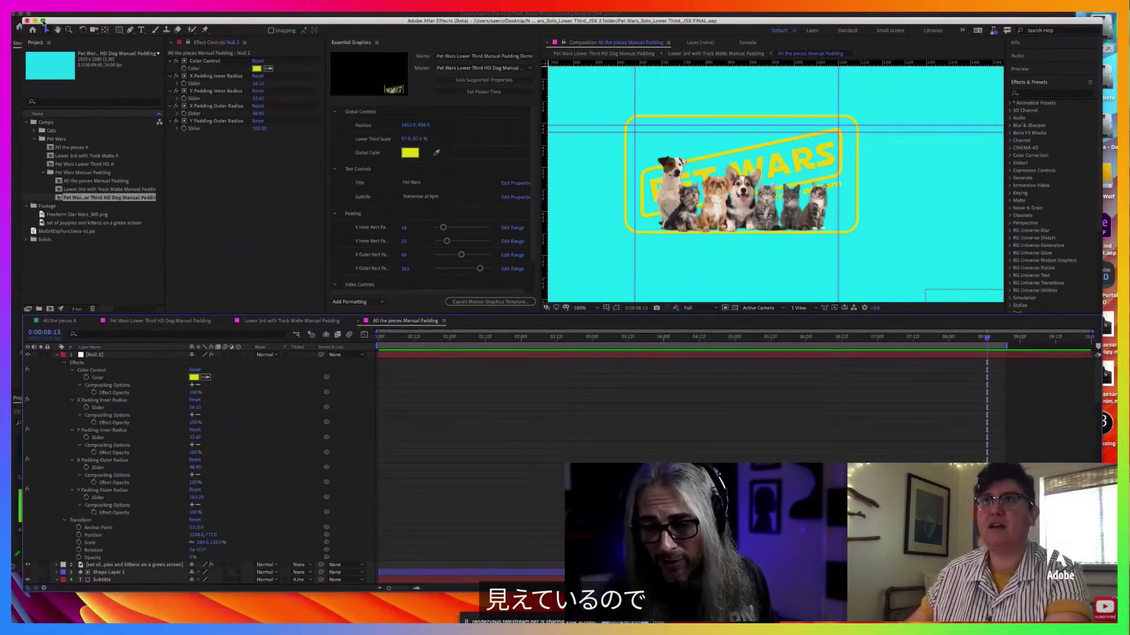
click(43, 21)
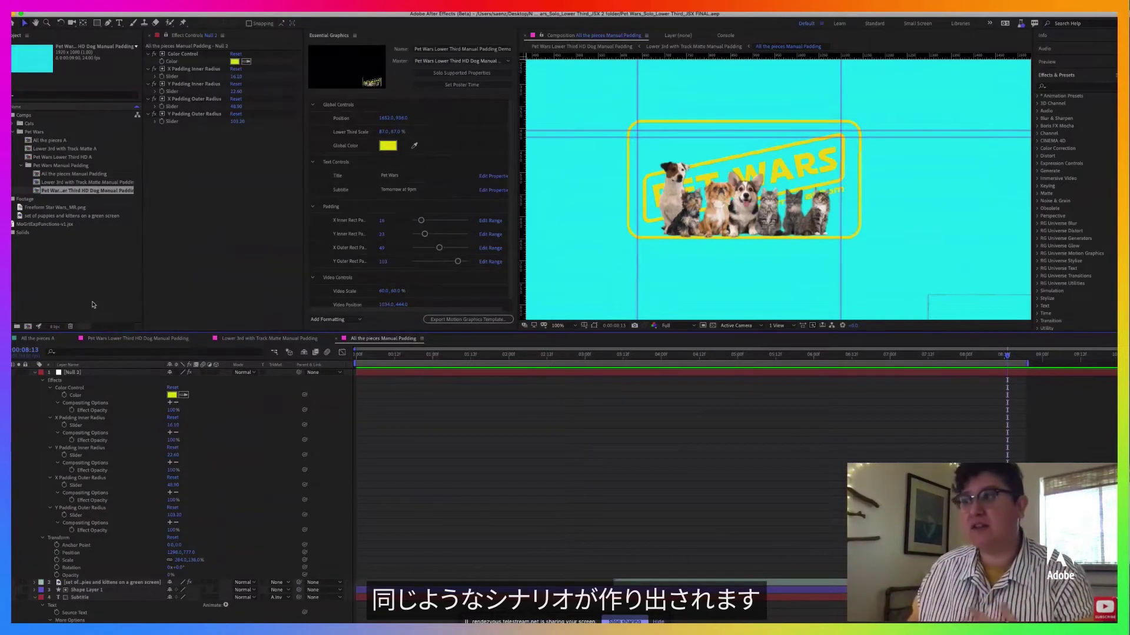
- Reveal only the properties with expressions on all layers of the All the pieces Manual Padding composition
scroll(410, 405, down, 5)
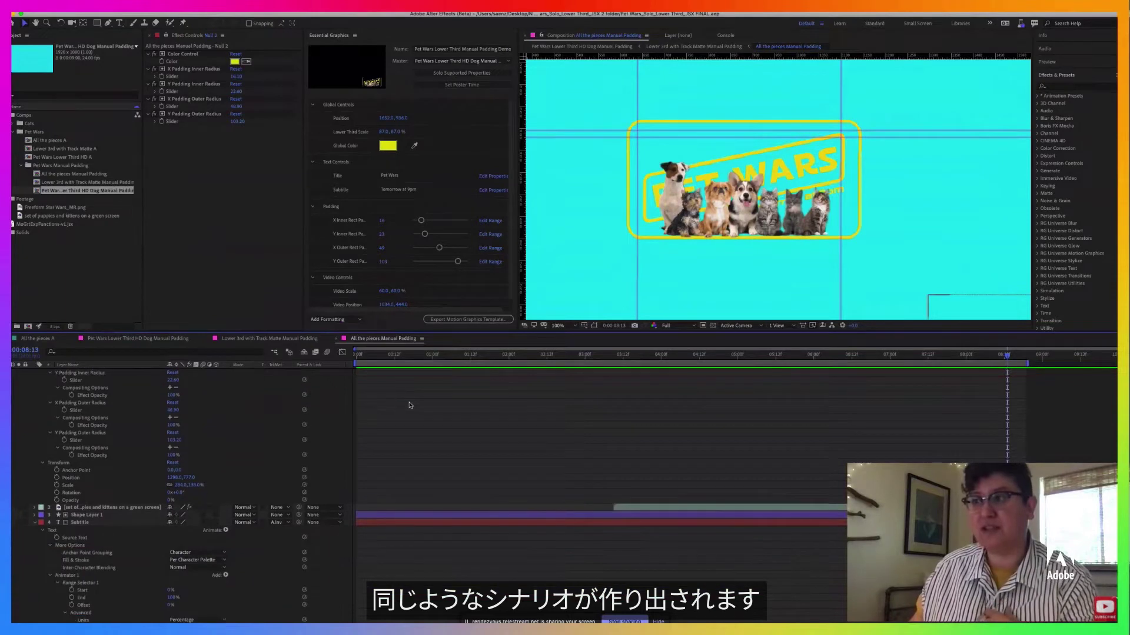
scroll(410, 405, down, 5)
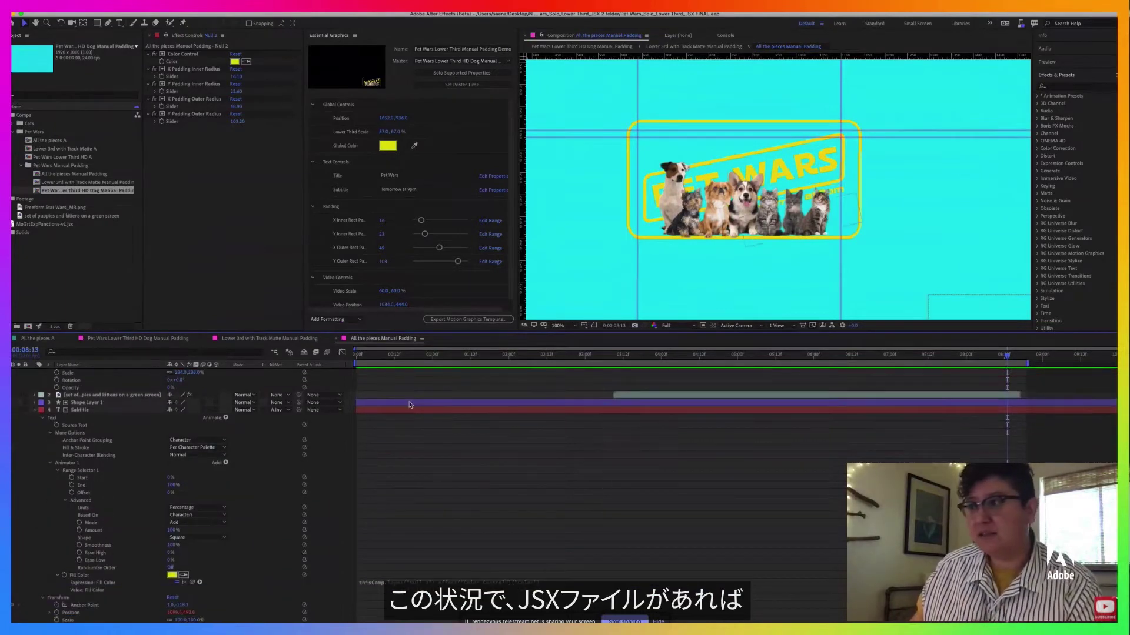
scroll(410, 405, down, 10)
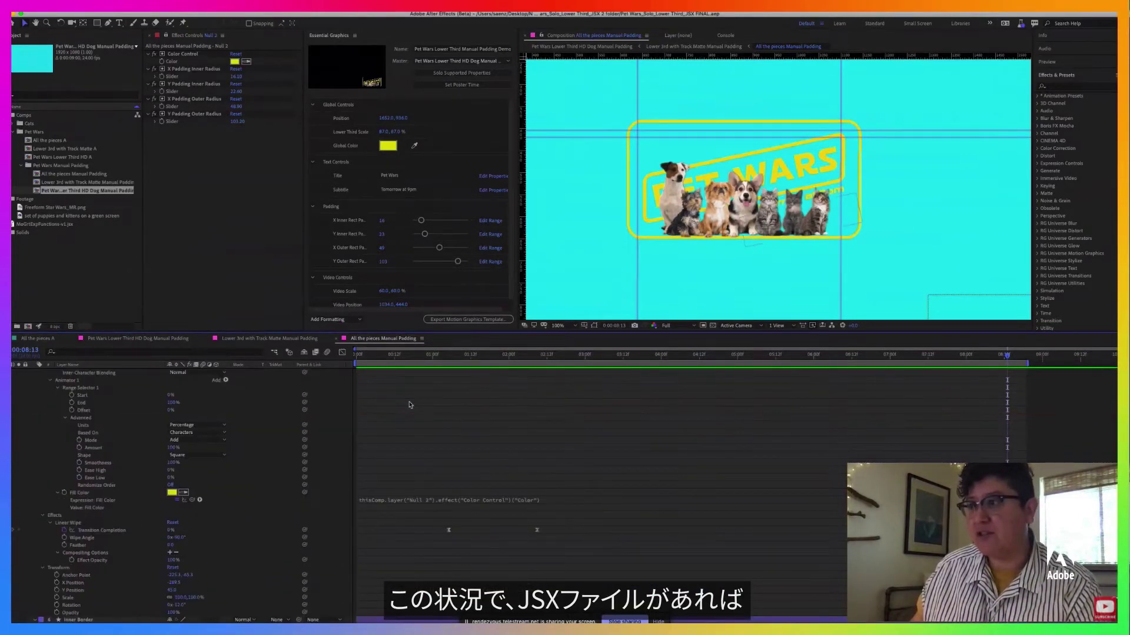
scroll(410, 405, up, 8)
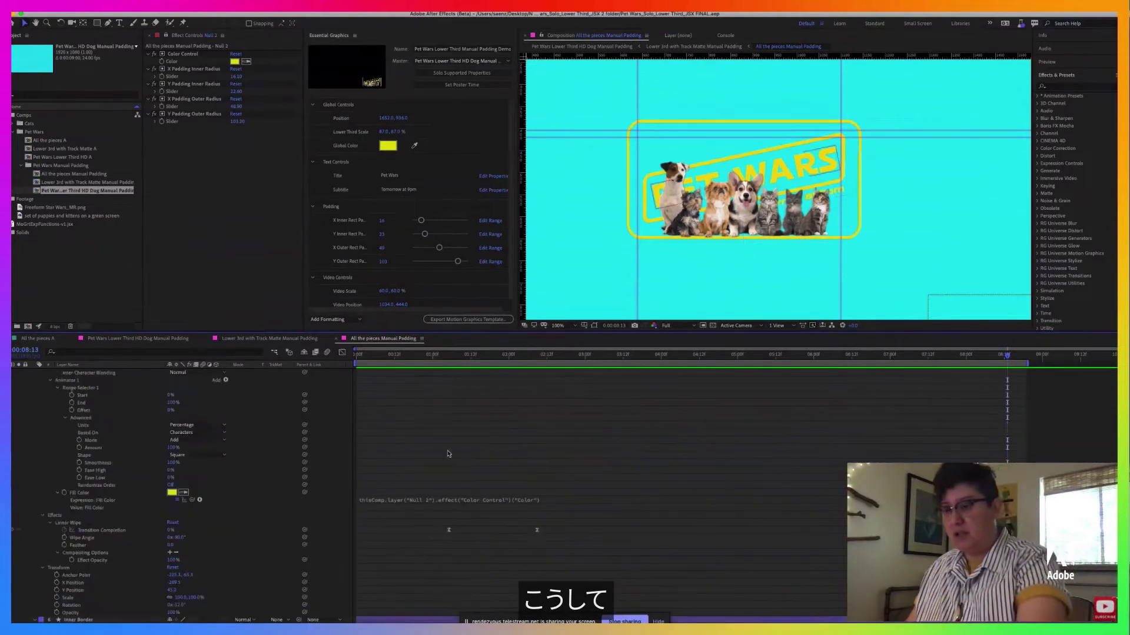
scroll(458, 446, up, 15)
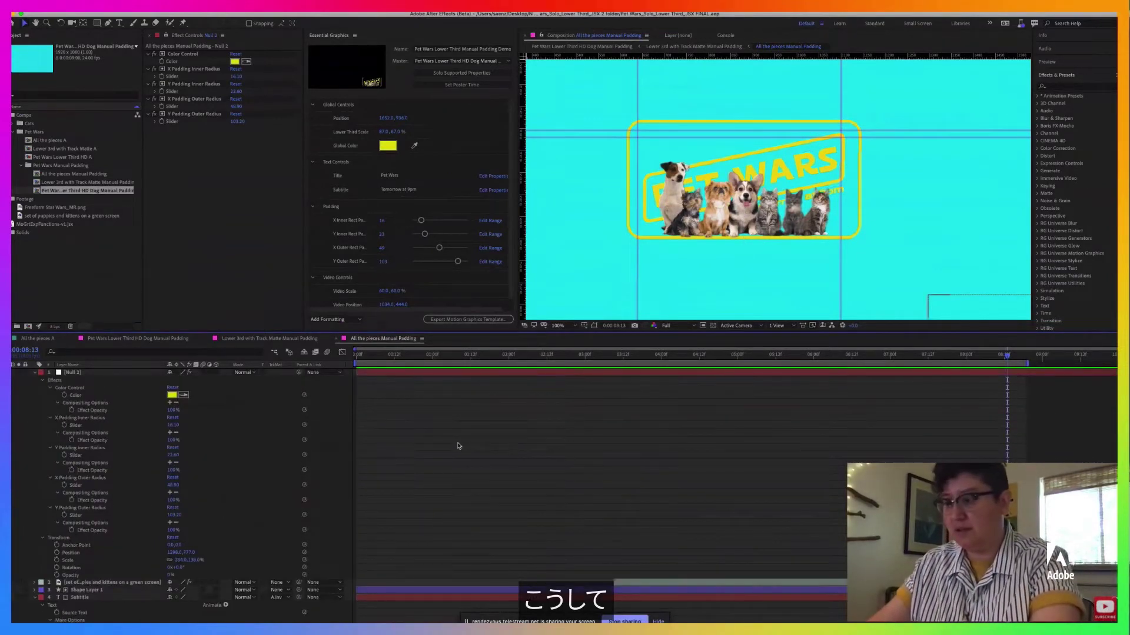
key(e)
key(e)
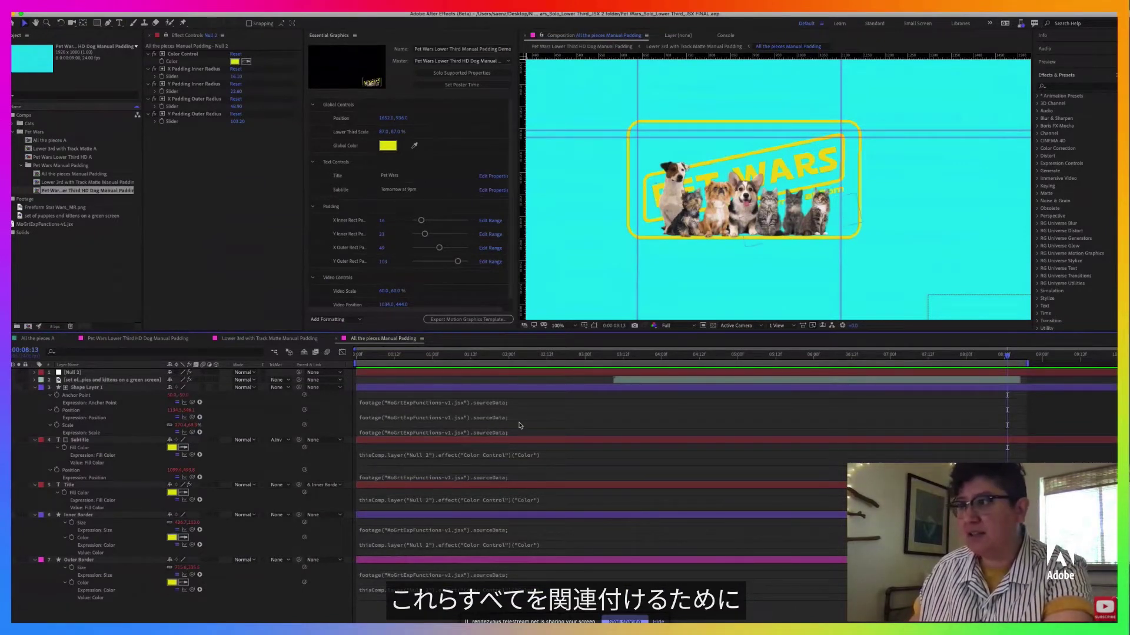
- Expand the full Anchor Point and Position expressions of Shape Layer 1 and the Size expression of the Inner Border layer
click(516, 403)
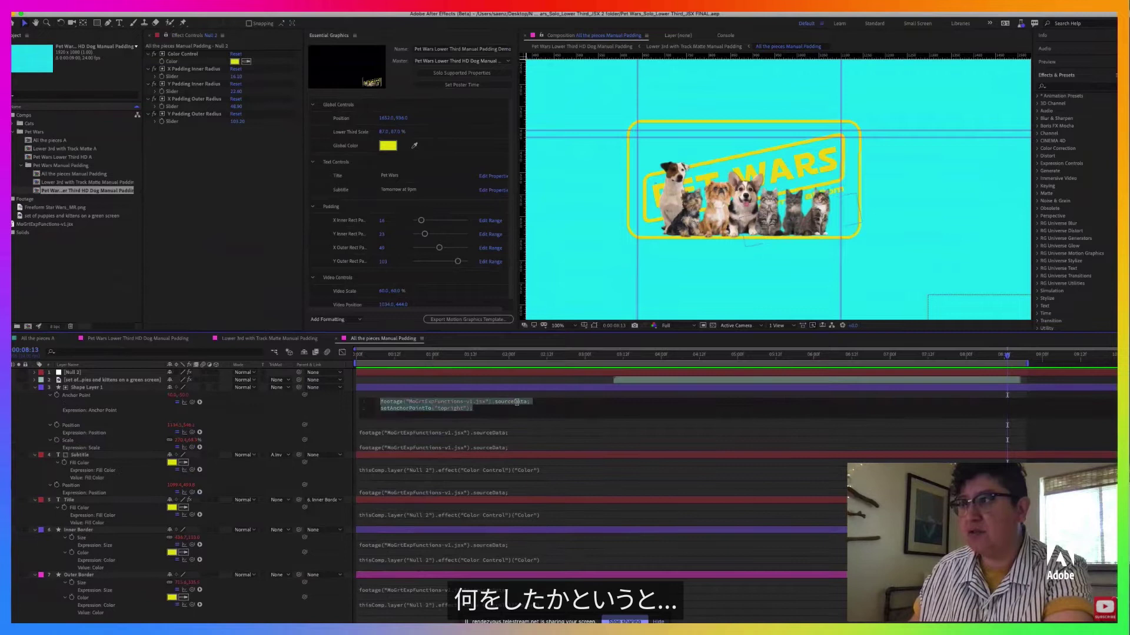
click(515, 432)
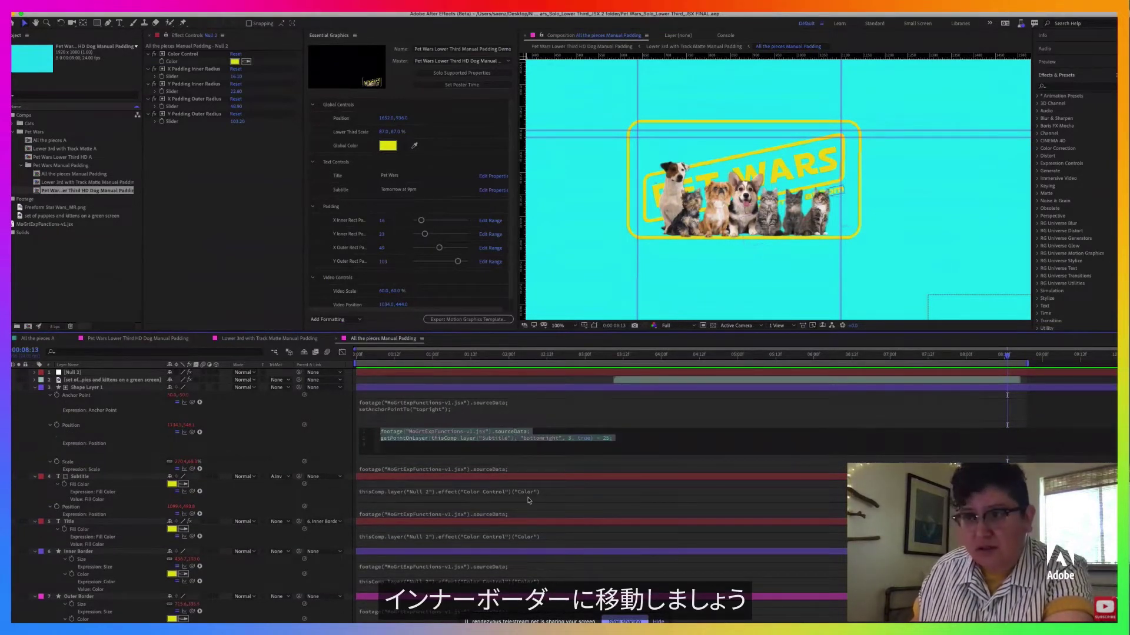
click(504, 567)
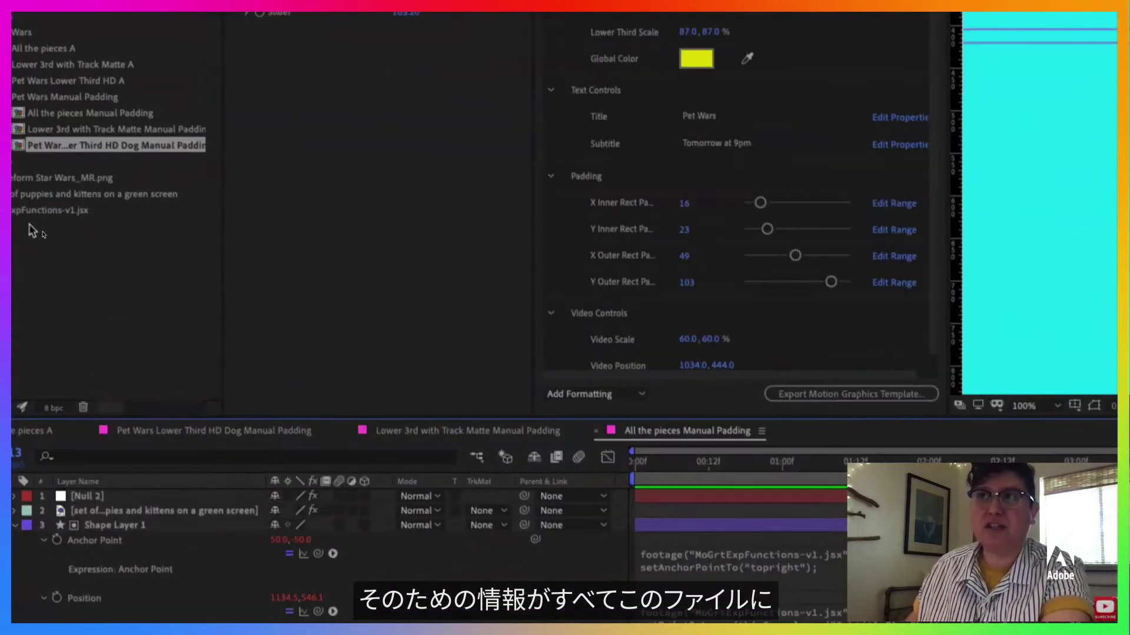
- Select the MoGrtExpFunctions-v1.jsx footage item, and examine the Inner Border's Size expression together with the padding slider controls on the null layer
right_click(35, 233)
right_click(76, 209)
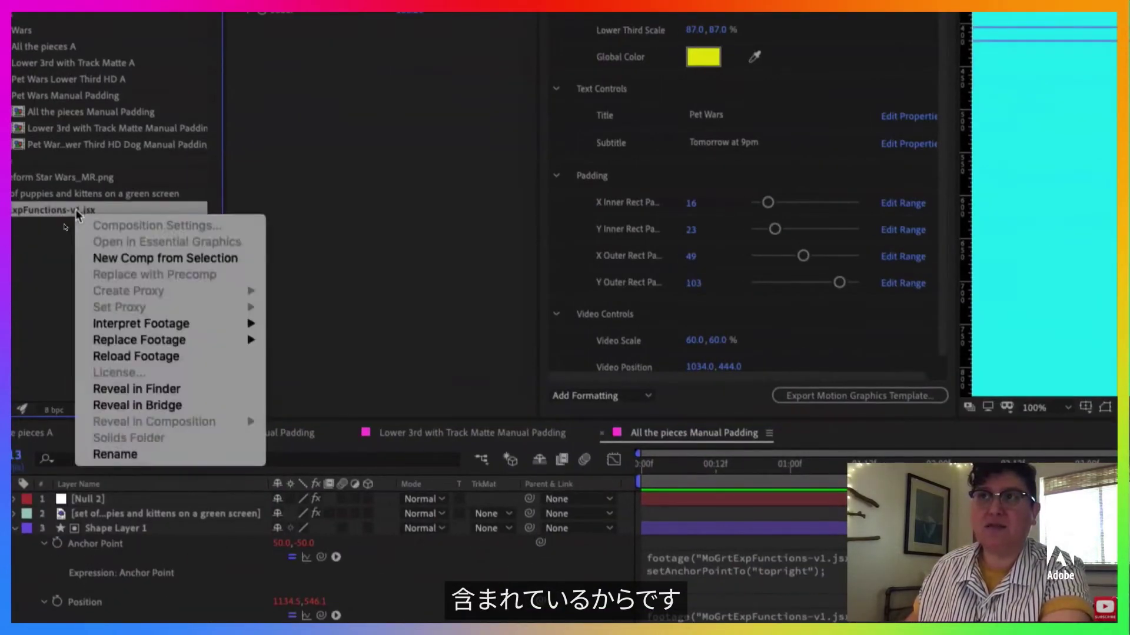
click(418, 369)
scroll(681, 487, down, 2)
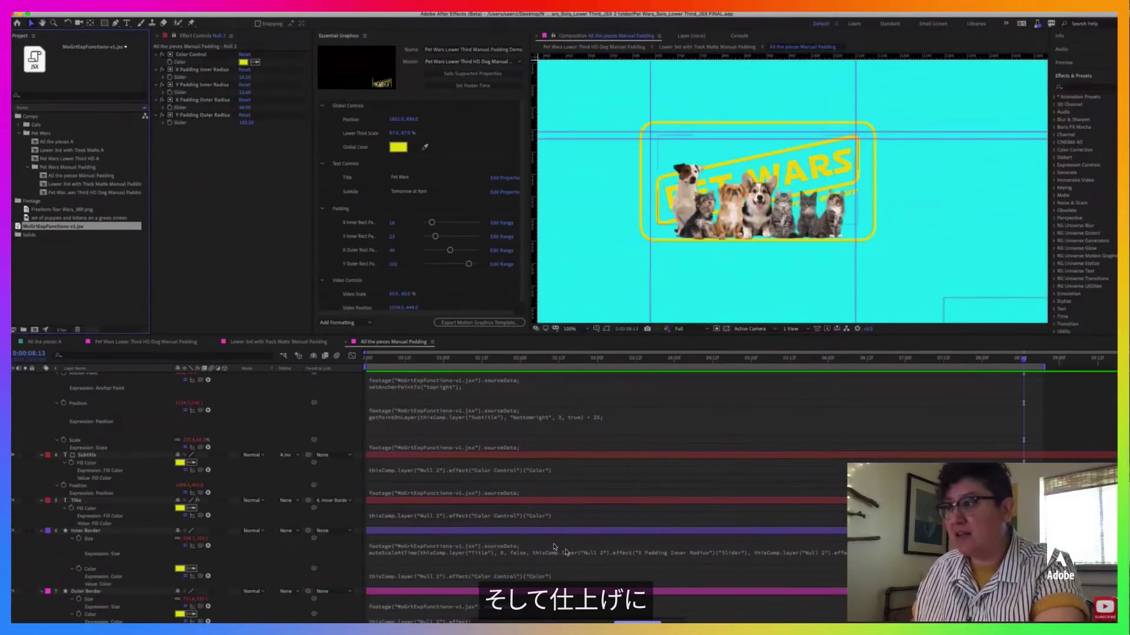
click(565, 552)
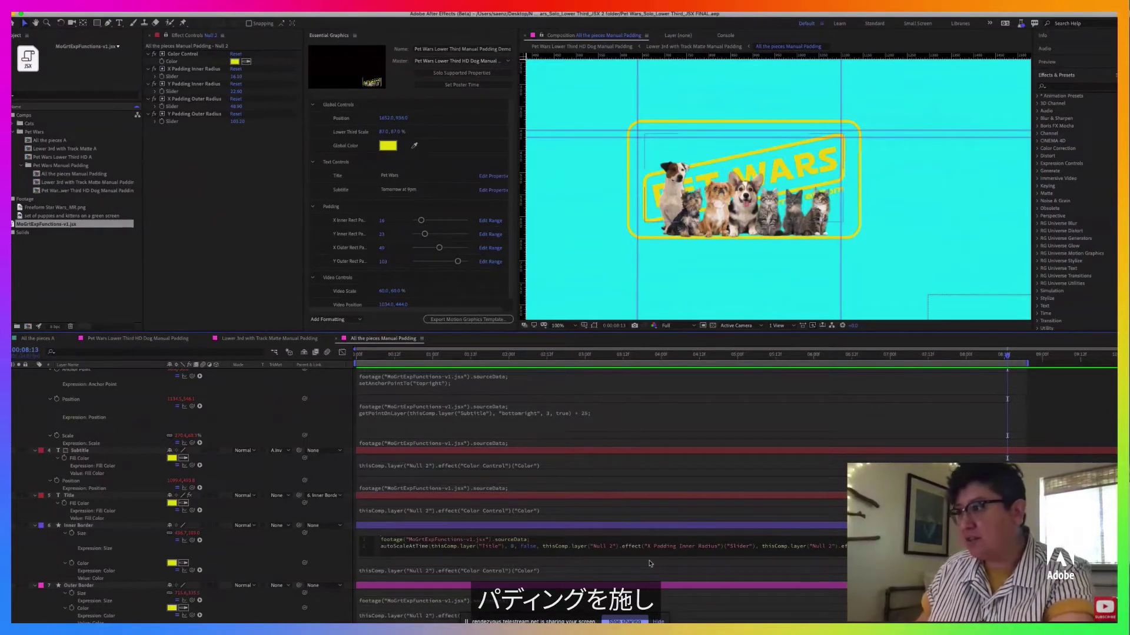
click(198, 69)
click(206, 145)
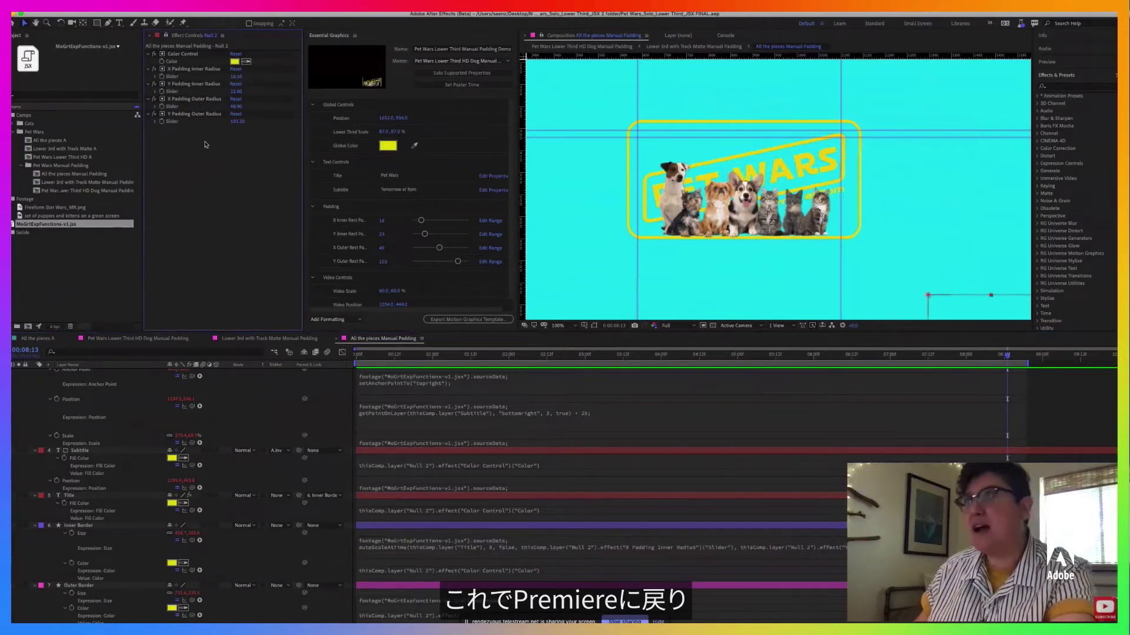
- Switch to Premiere Pro and set the title of the Pet Wars Lower Third Manual Padding Demo graphic to "Filthy Animals!"
key(super+Tab)
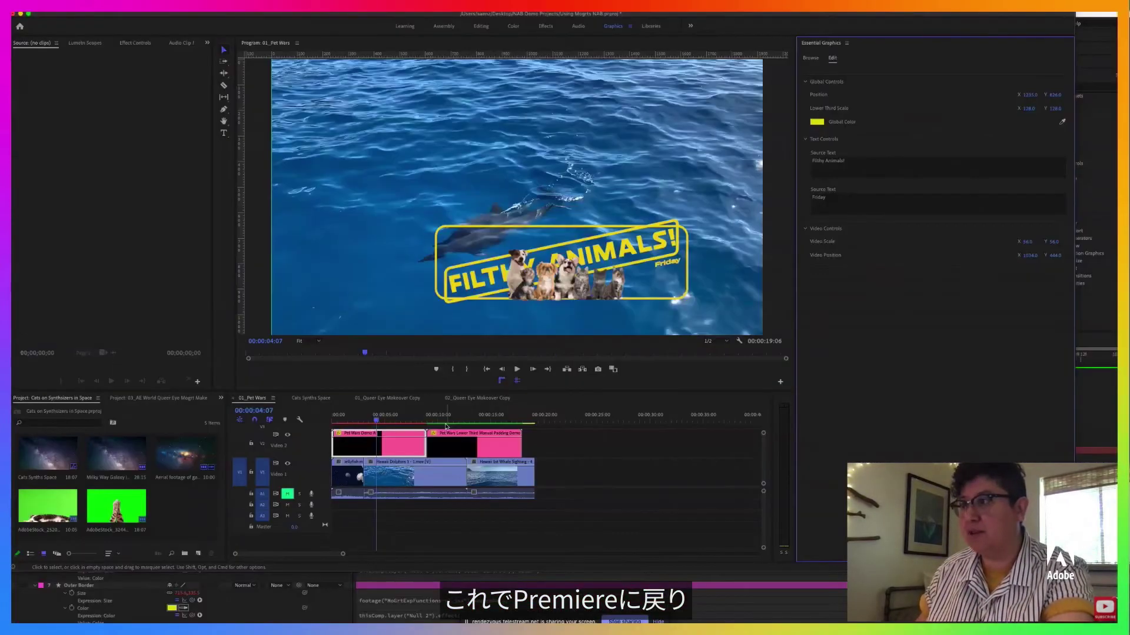
click(477, 422)
click(476, 445)
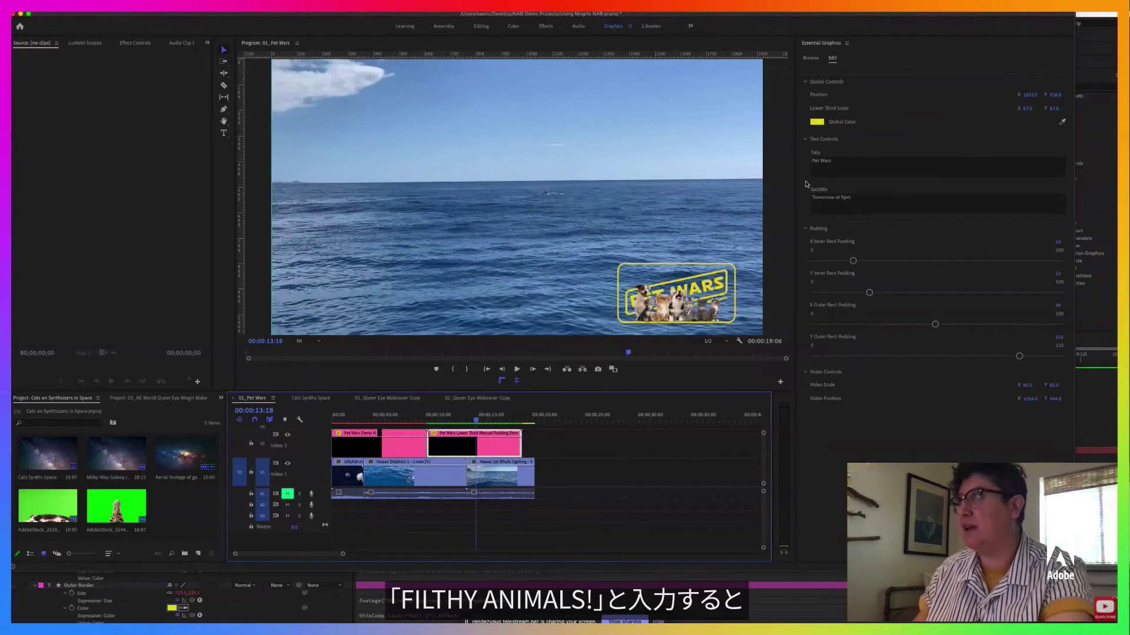
click(825, 160)
text(Fi)
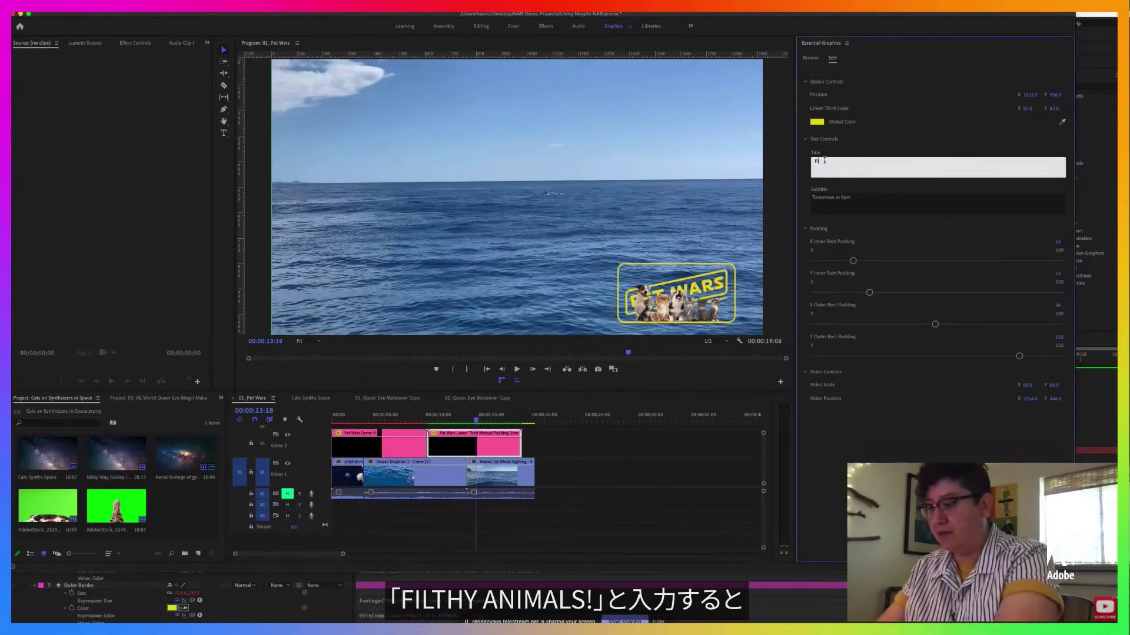
text(lthy Animals)
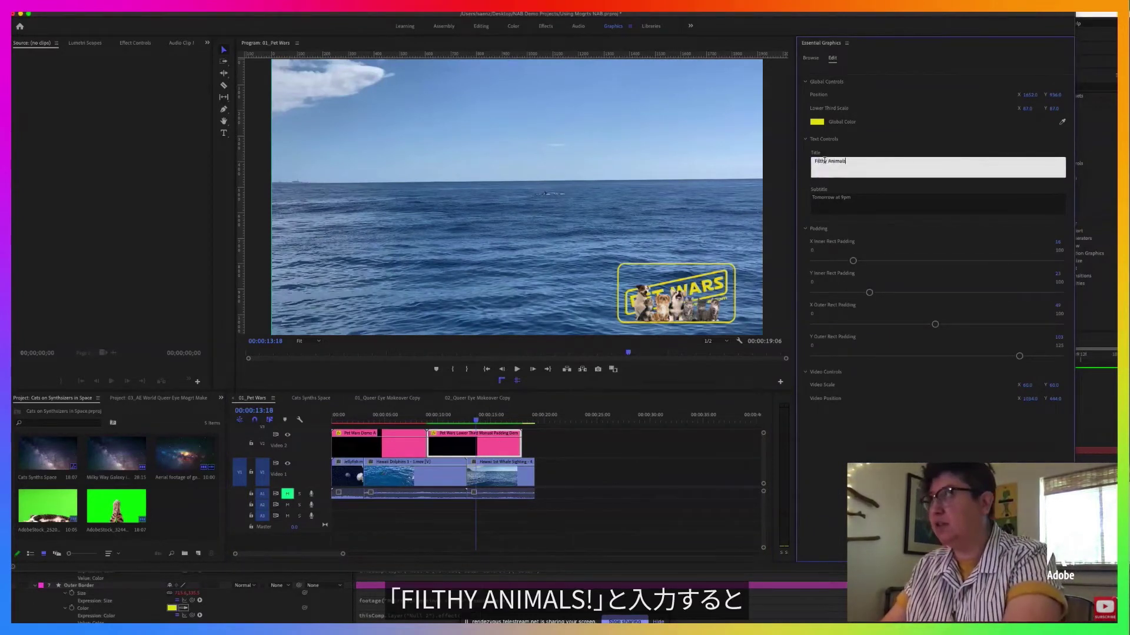
text(!)
key(Return)
click(899, 151)
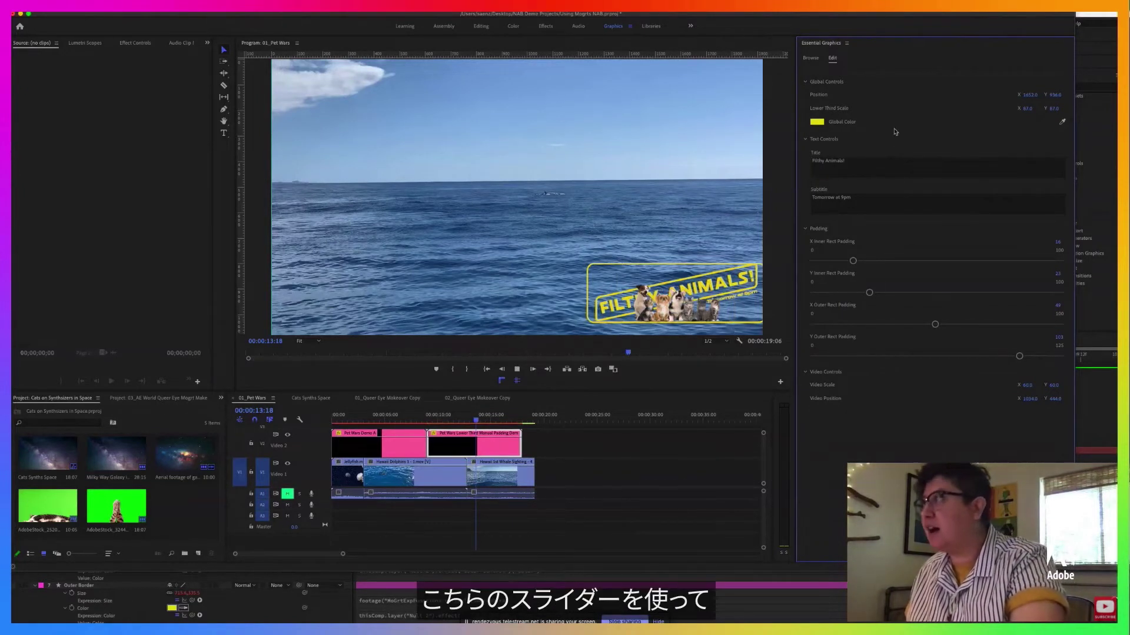
- Increase the lower third's Y Outer Rect Padding to about 118 and reduce its X Outer Rect Padding to about 28
click(1018, 356)
drag(1018, 356, 1046, 355)
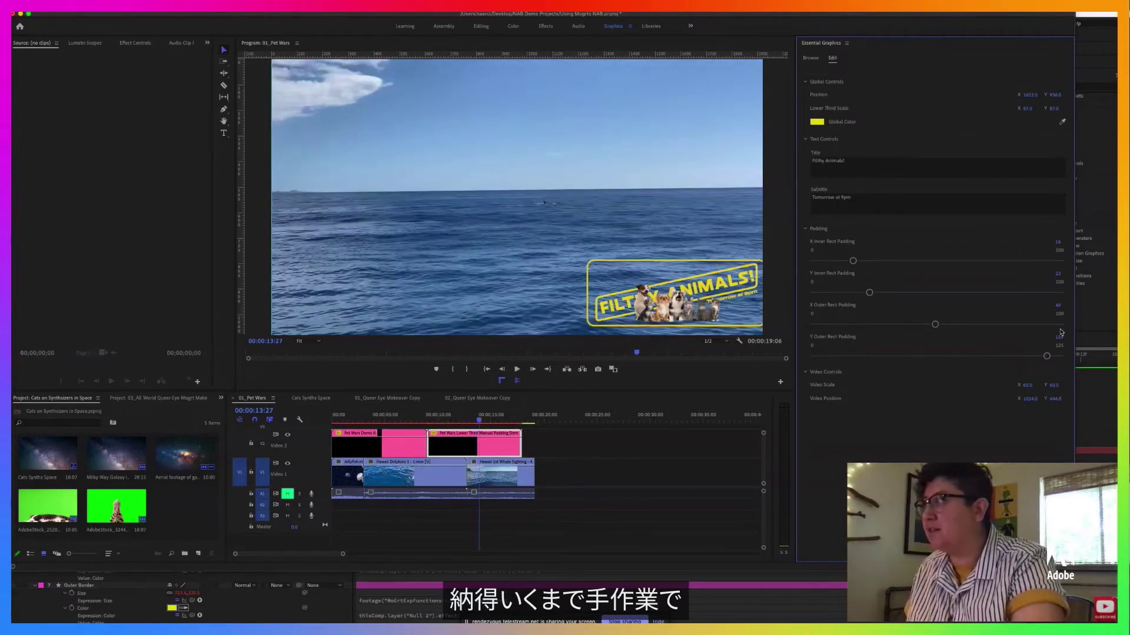
drag(935, 324, 945, 326)
drag(945, 326, 883, 326)
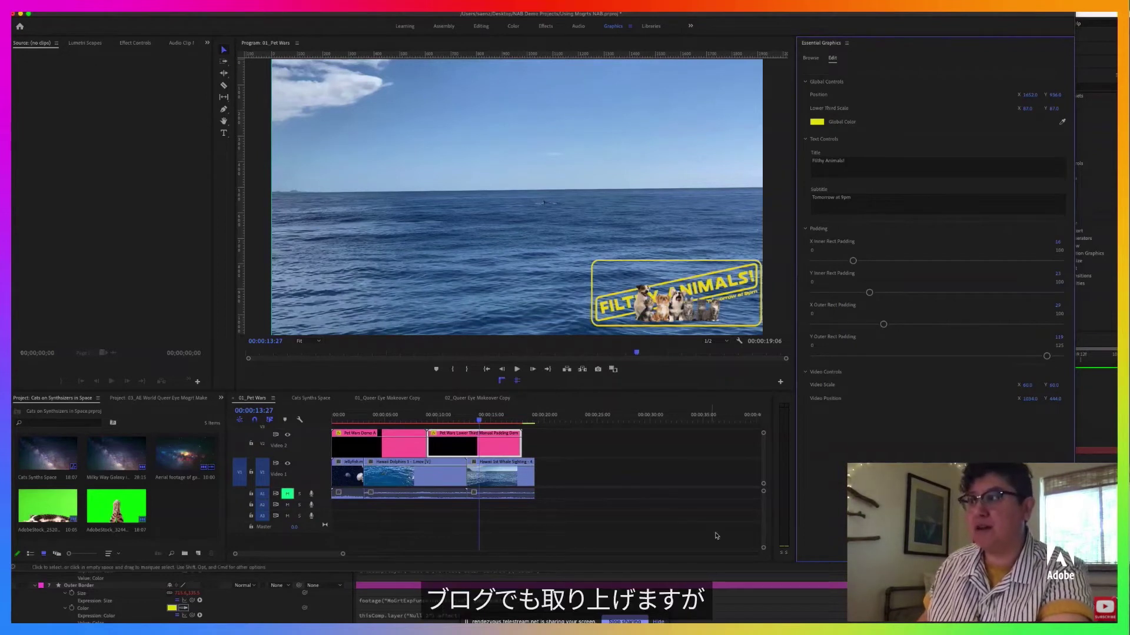
- Switch back to After Effects, review the layer expressions from the top of the stack, and reduce the timeline's height
click(681, 583)
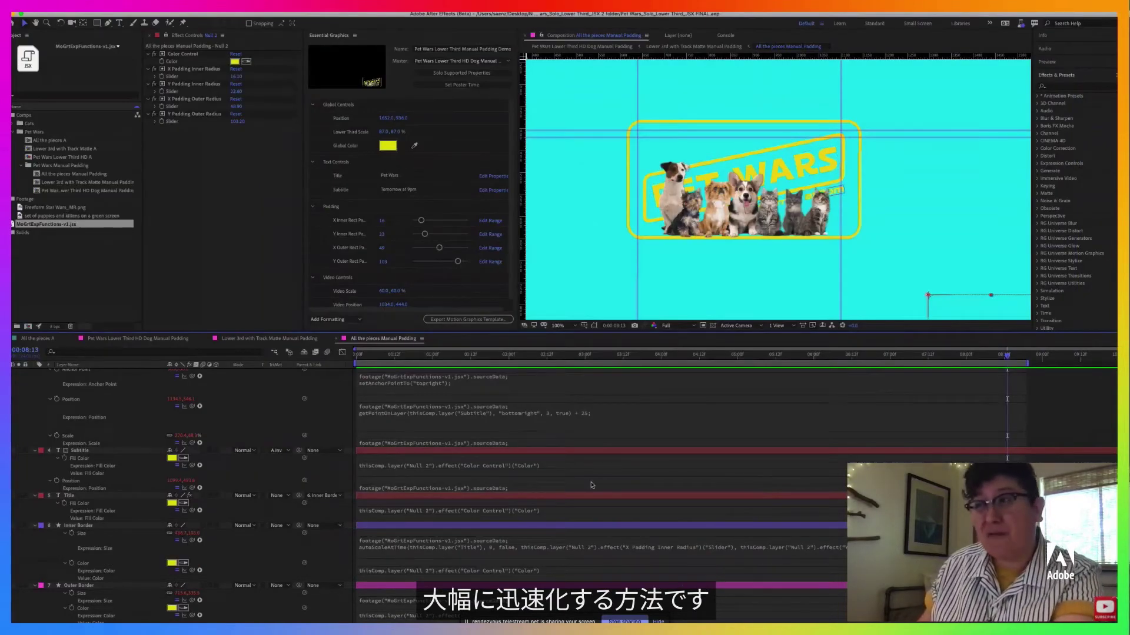
scroll(592, 485, up, 2)
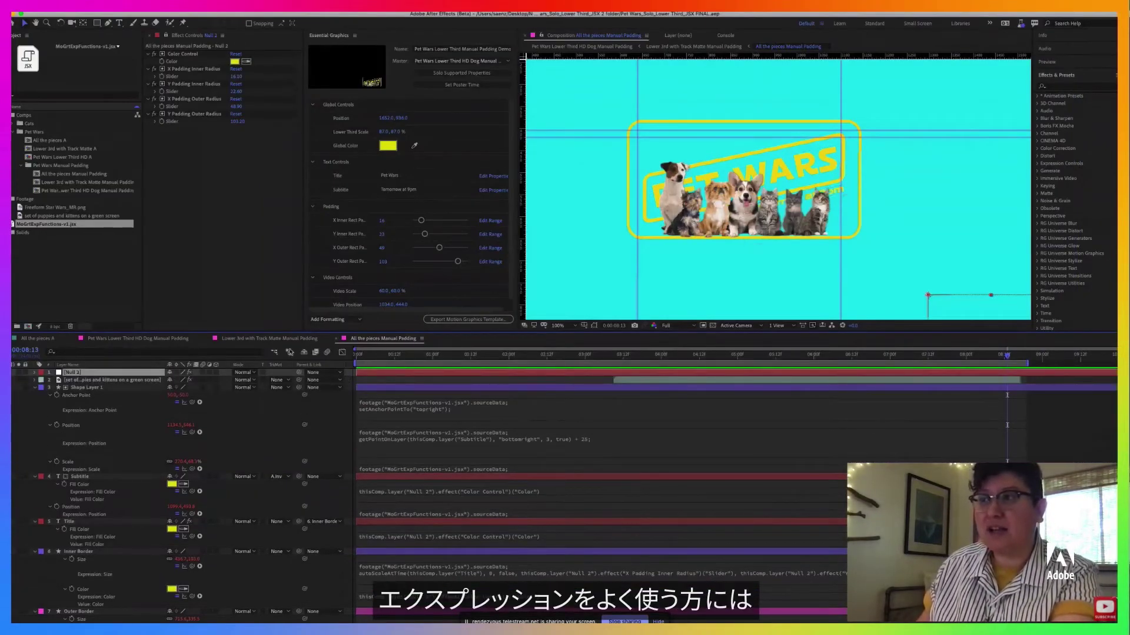
drag(244, 331, 264, 356)
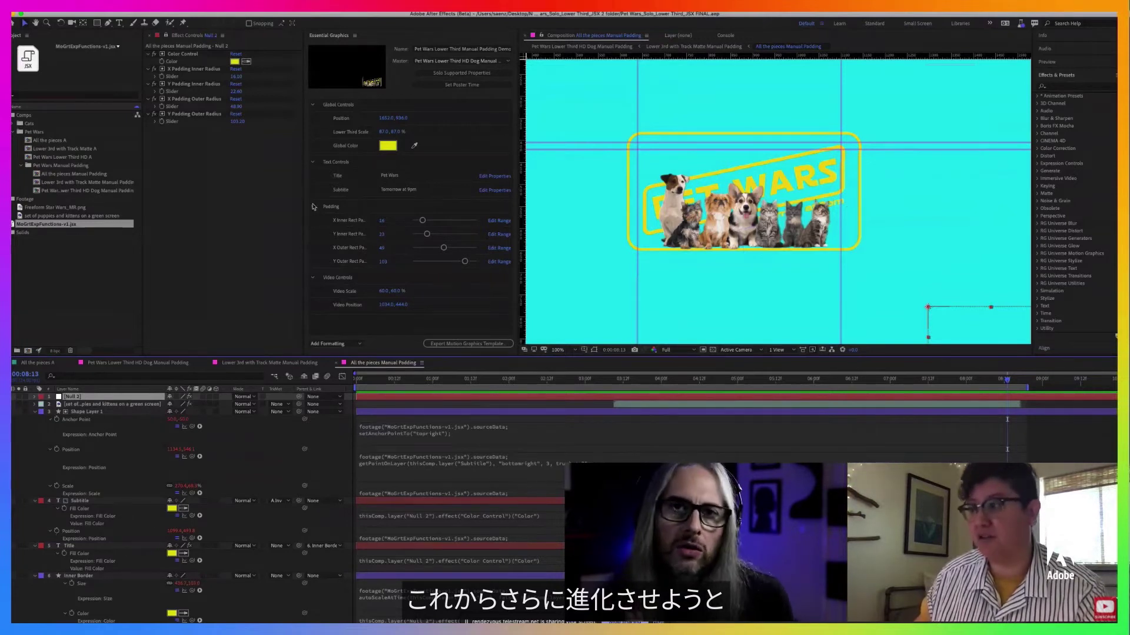
- Switch to Premiere Pro, move the "Filthy Animals!" lower third up and left to about 1491, 848, and review it at 00:00:14:24
mouse_move(447, 617)
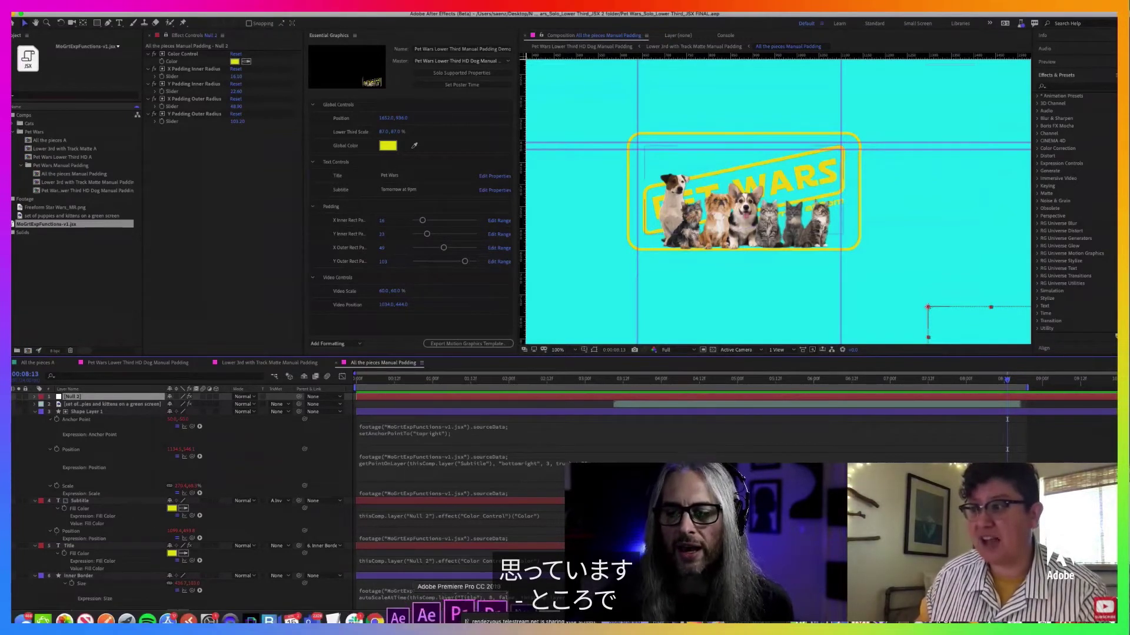
click(487, 613)
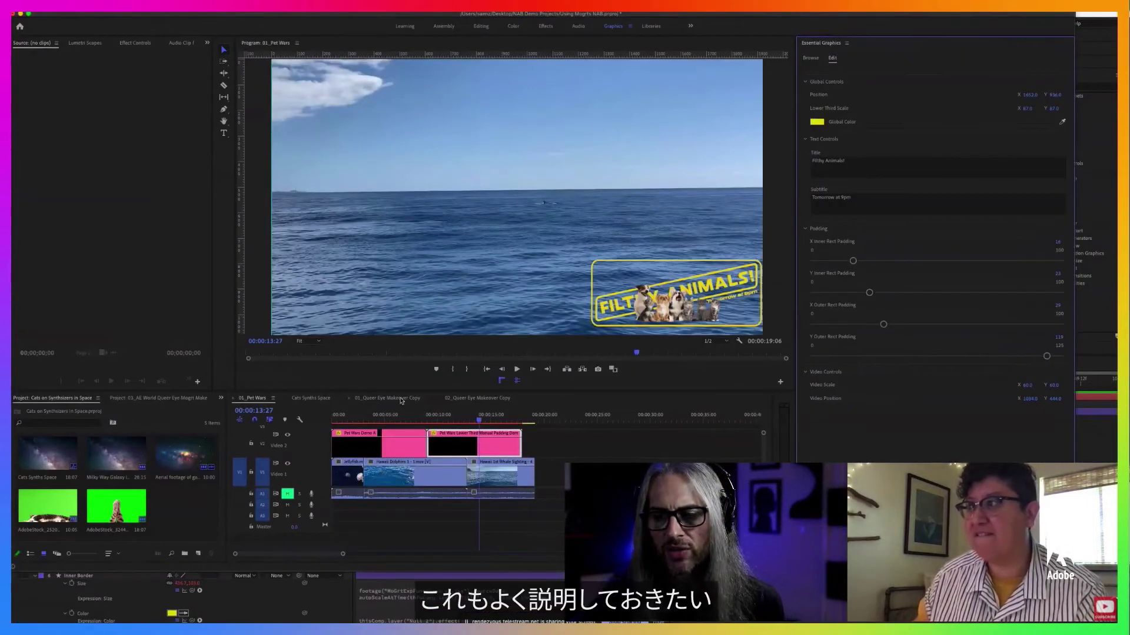
click(497, 421)
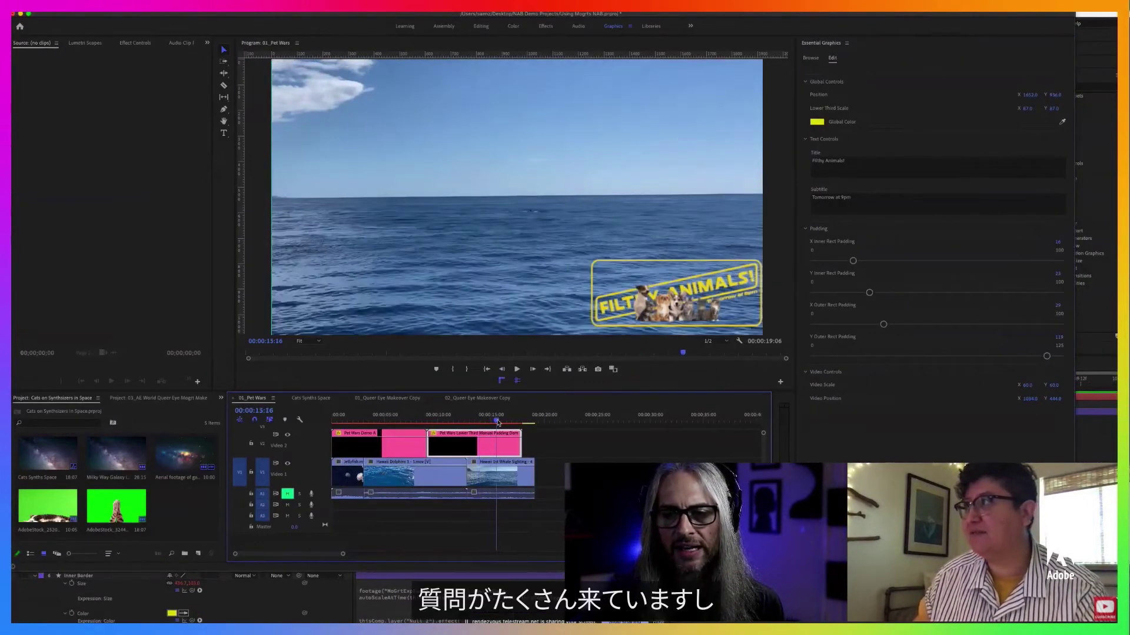
drag(498, 422, 465, 421)
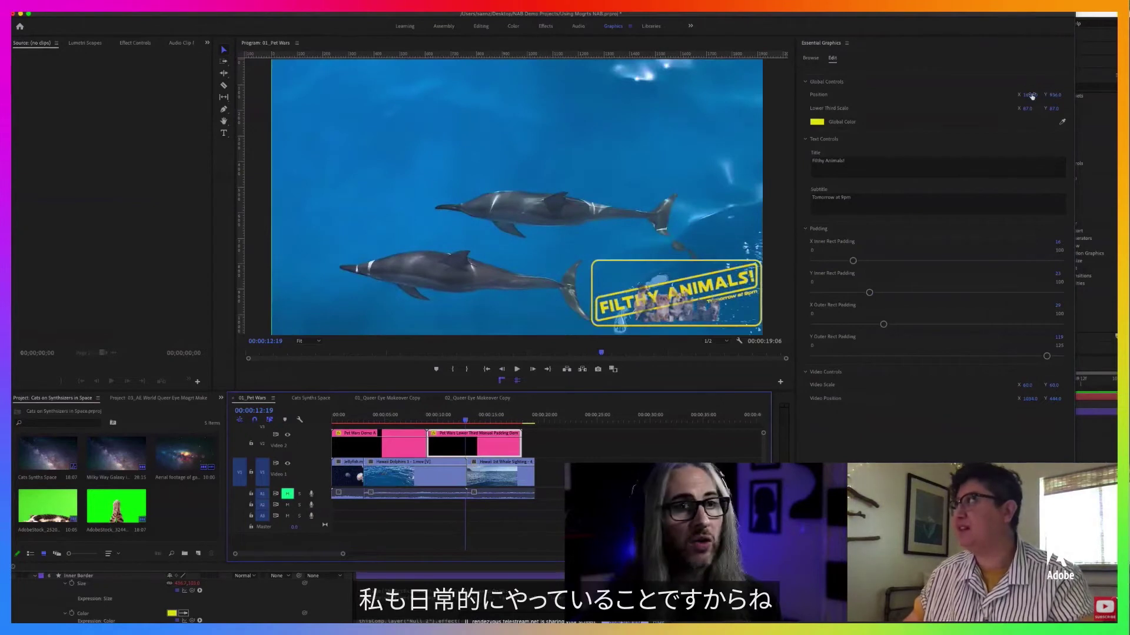
drag(1030, 95, 1058, 95)
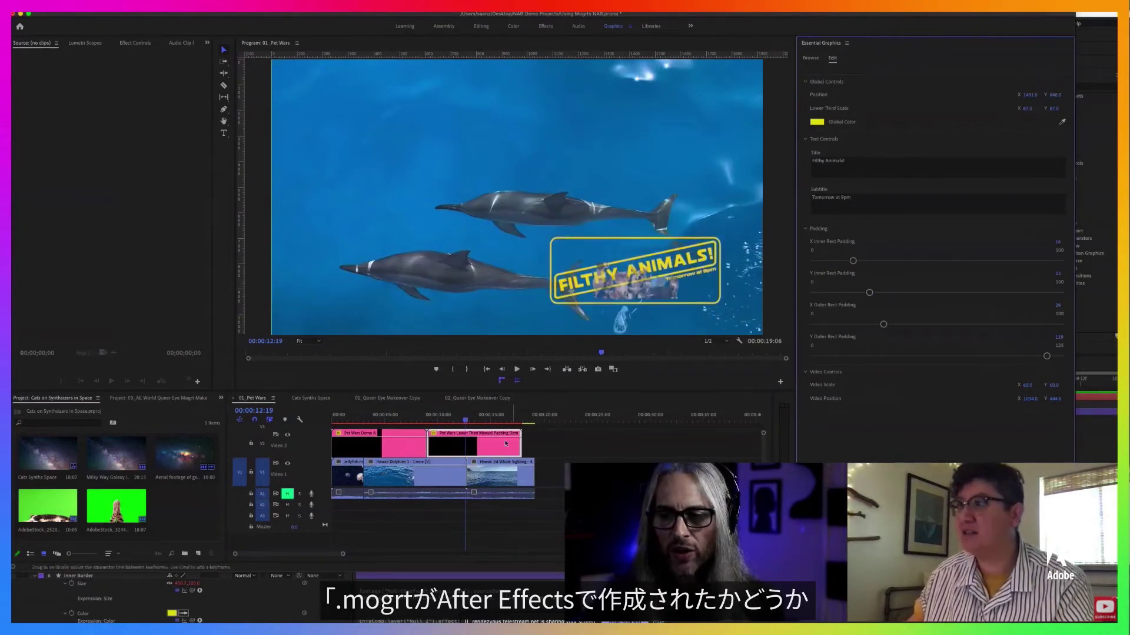
click(489, 421)
drag(489, 422, 489, 421)
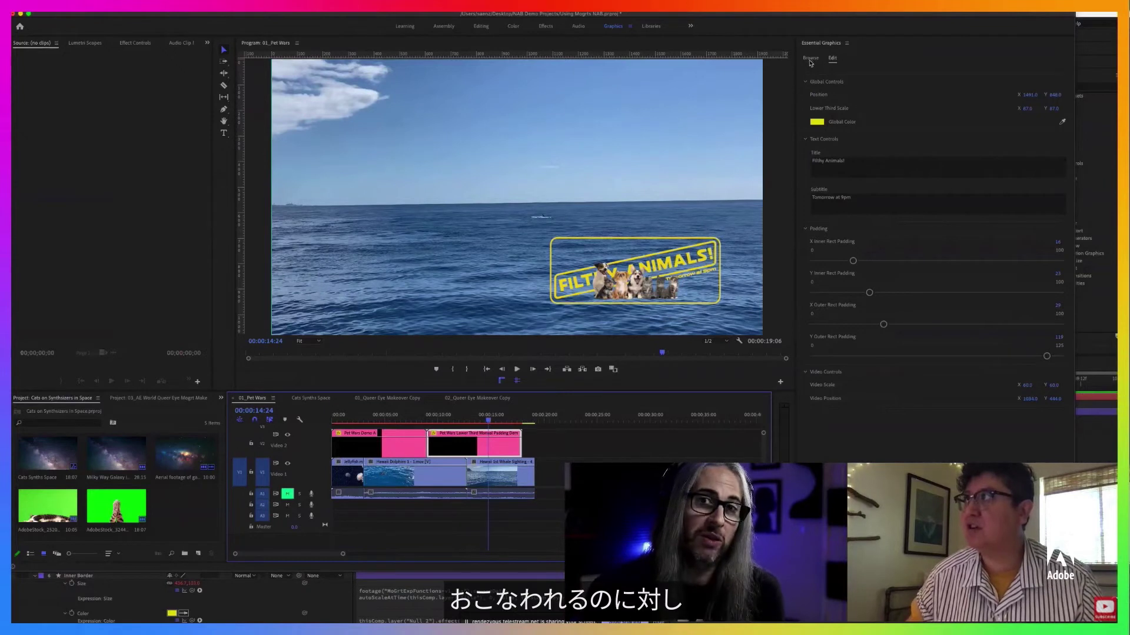
click(809, 141)
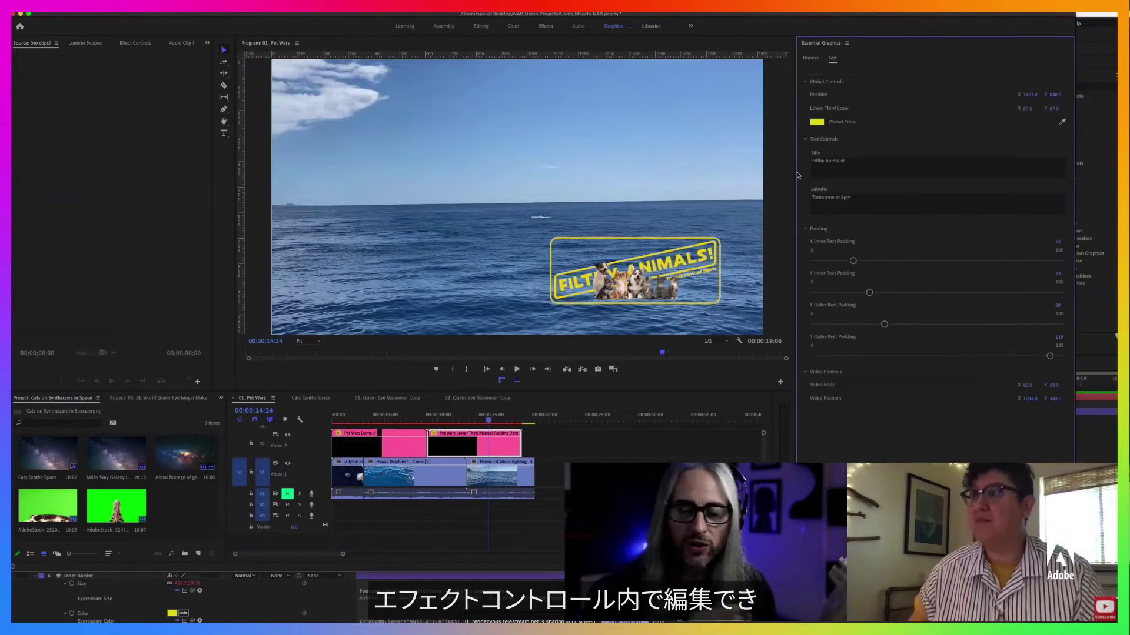
- Examine the grouped layers of the synthesizer graphic in Cats Synths Space, and view the first Queer Eye Makeover Copy sequence at 00:00:11:00
click(311, 399)
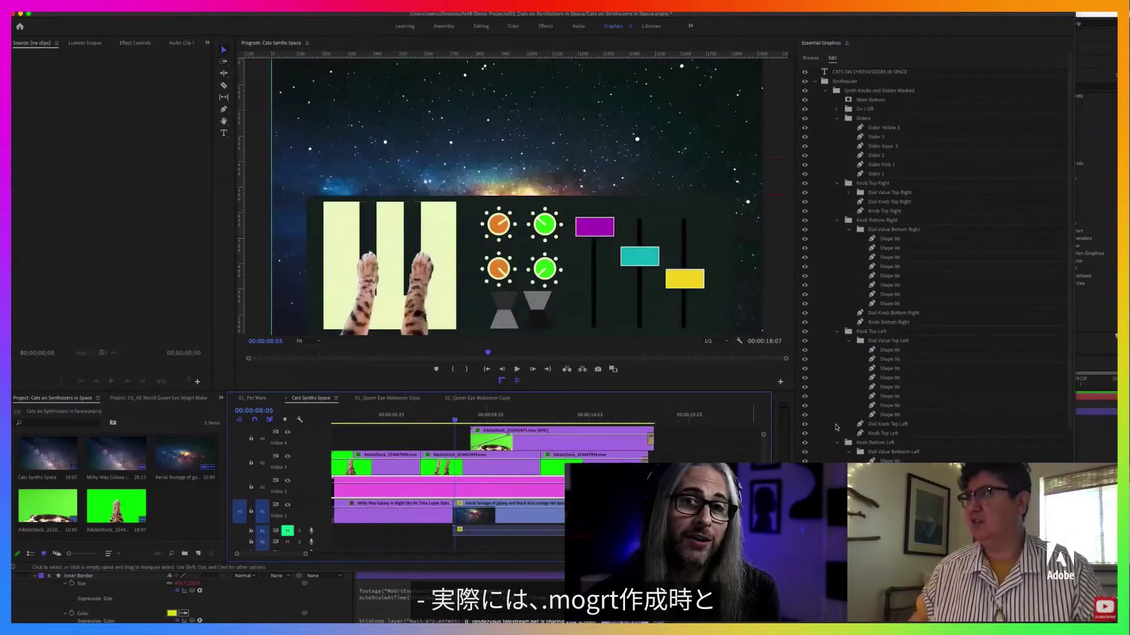
scroll(925, 378, down, 5)
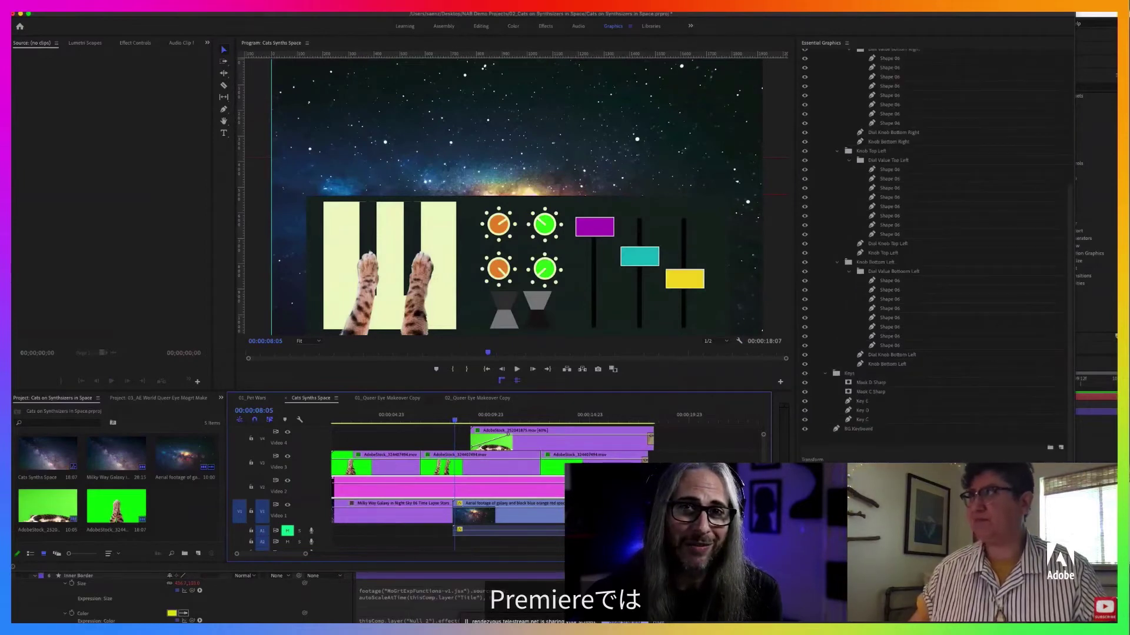
click(383, 398)
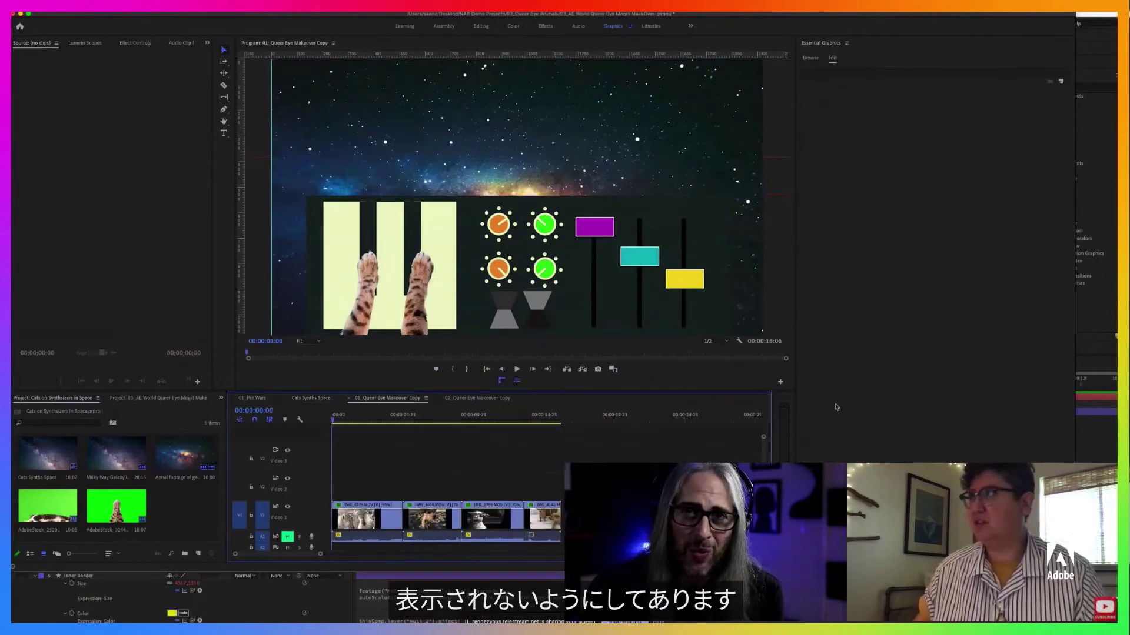
click(308, 400)
click(383, 398)
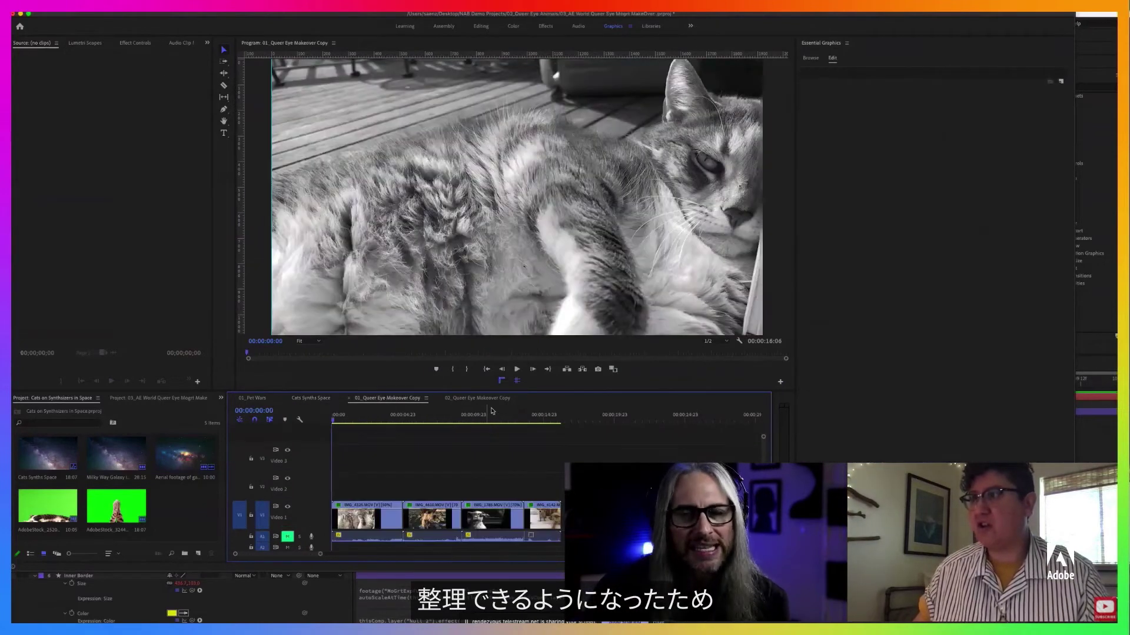
click(486, 416)
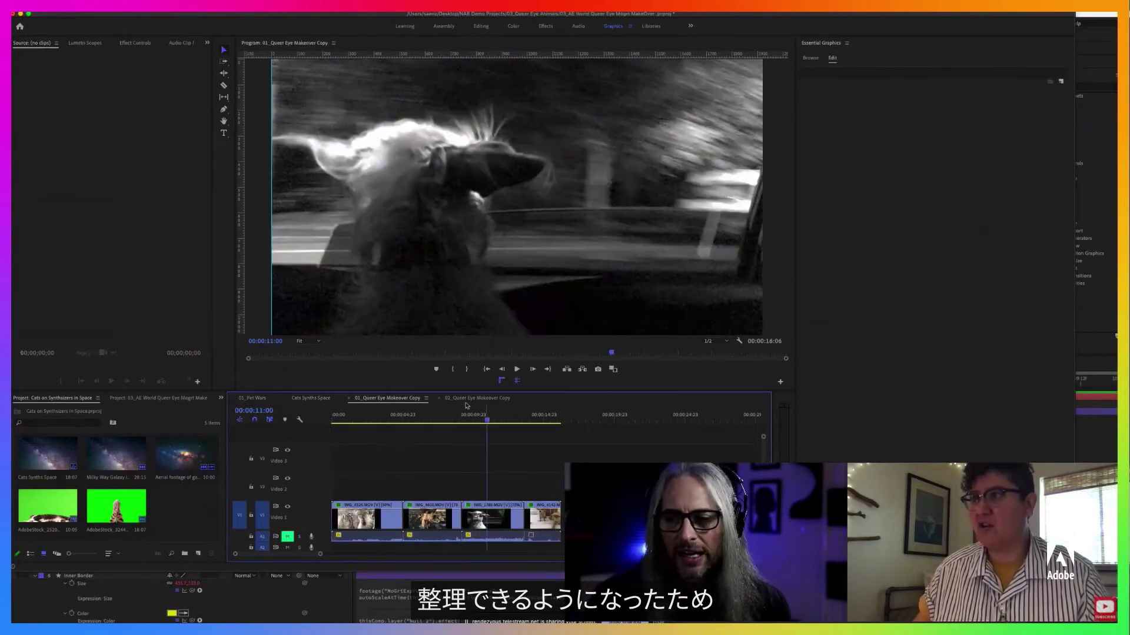
- Open the 01_Pet Wars sequence and collapse the lower third's Text Controls, Padding, Video Controls and Global Controls groups
click(254, 400)
click(807, 140)
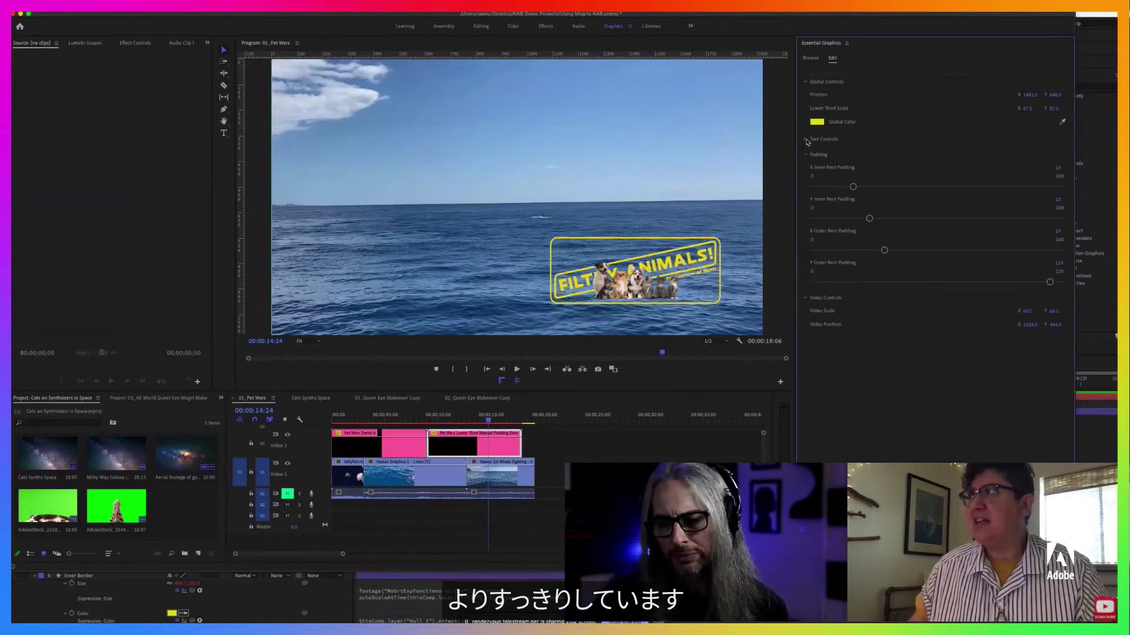
click(805, 156)
click(806, 170)
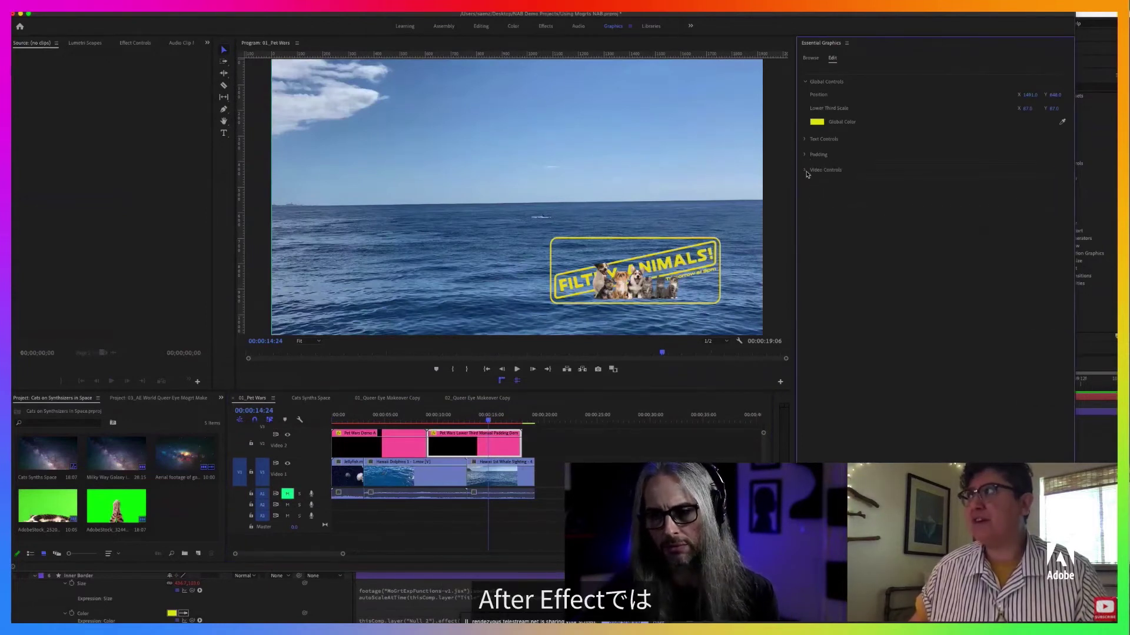
click(806, 82)
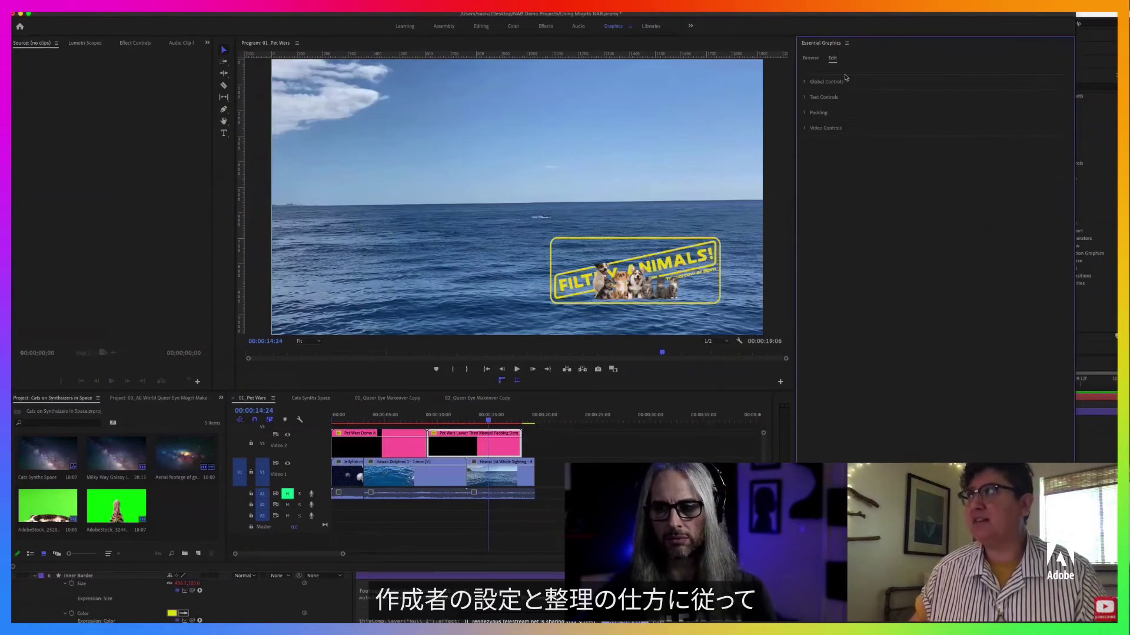
- Expand the lower third's Global Controls, Text Controls, Padding and Video Controls groups to review their properties
click(805, 82)
click(804, 139)
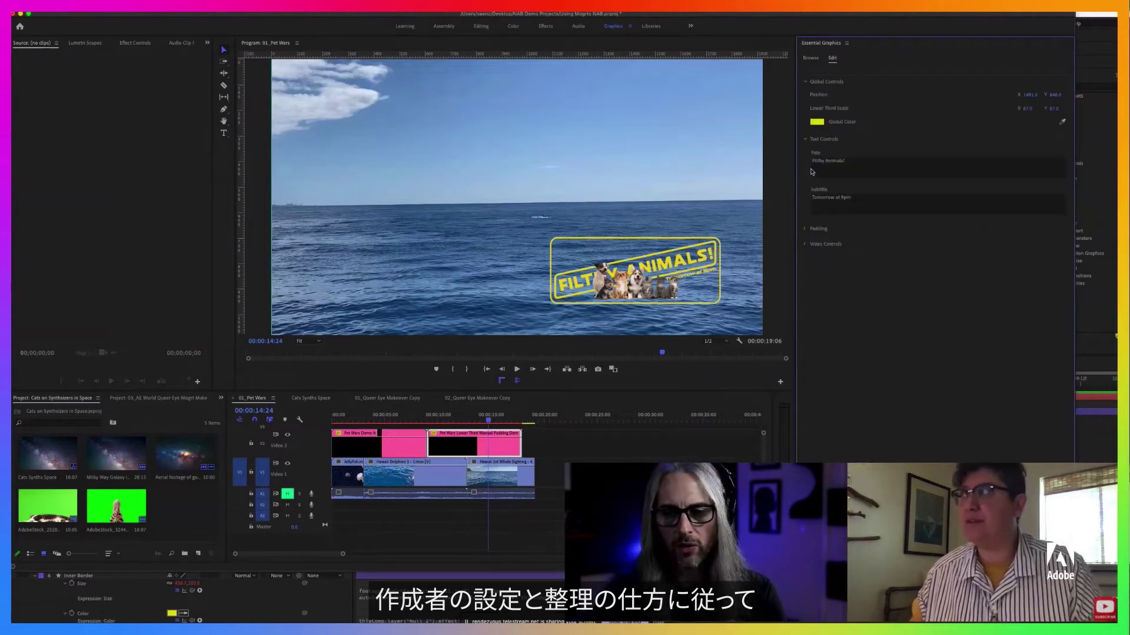
click(806, 228)
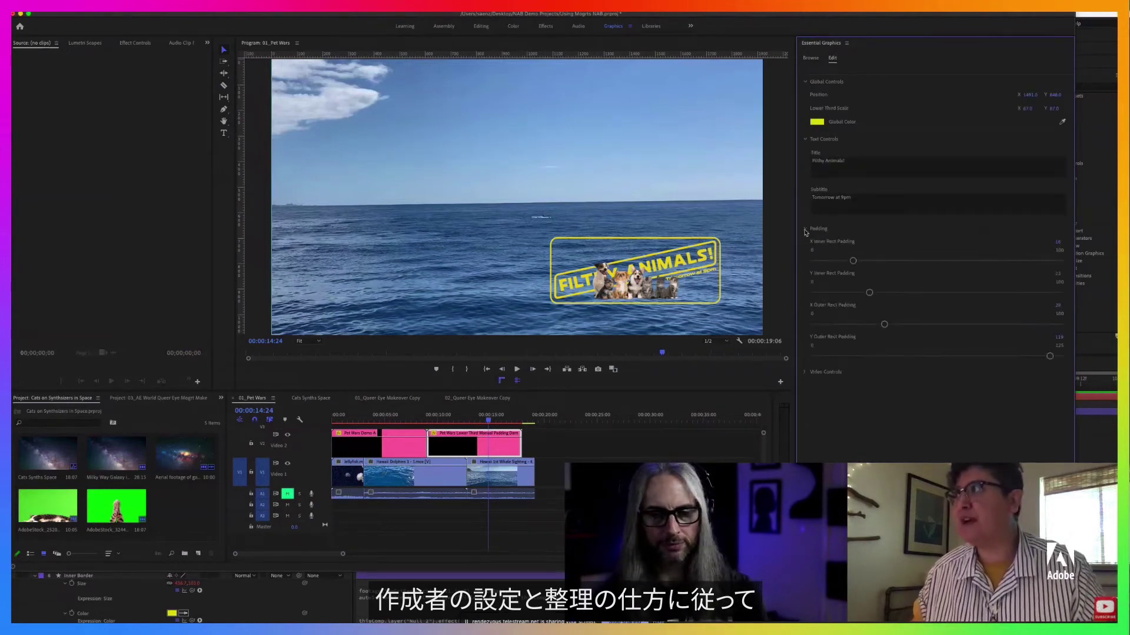
click(805, 372)
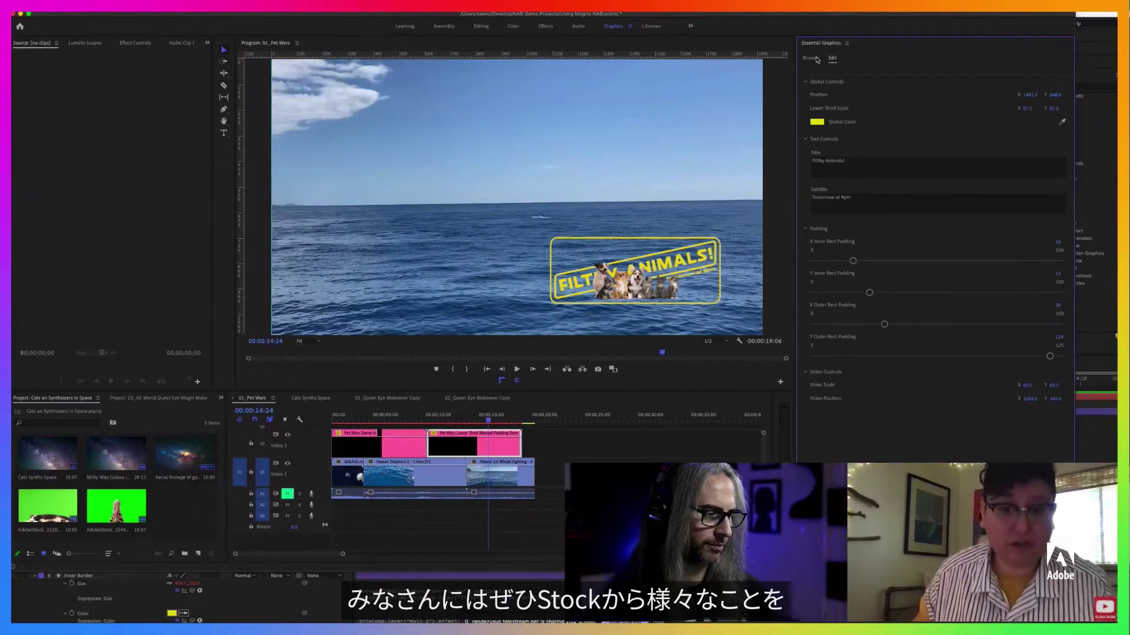
- Browse the Adobe Stock motion graphics templates and limit them to the free ones
click(815, 59)
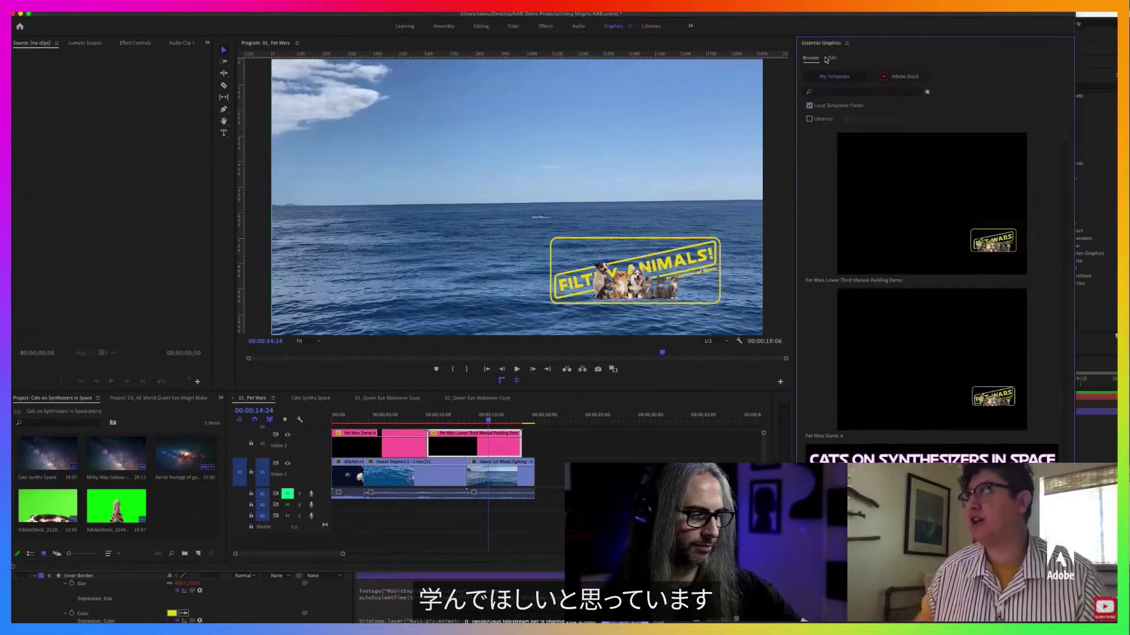
click(905, 76)
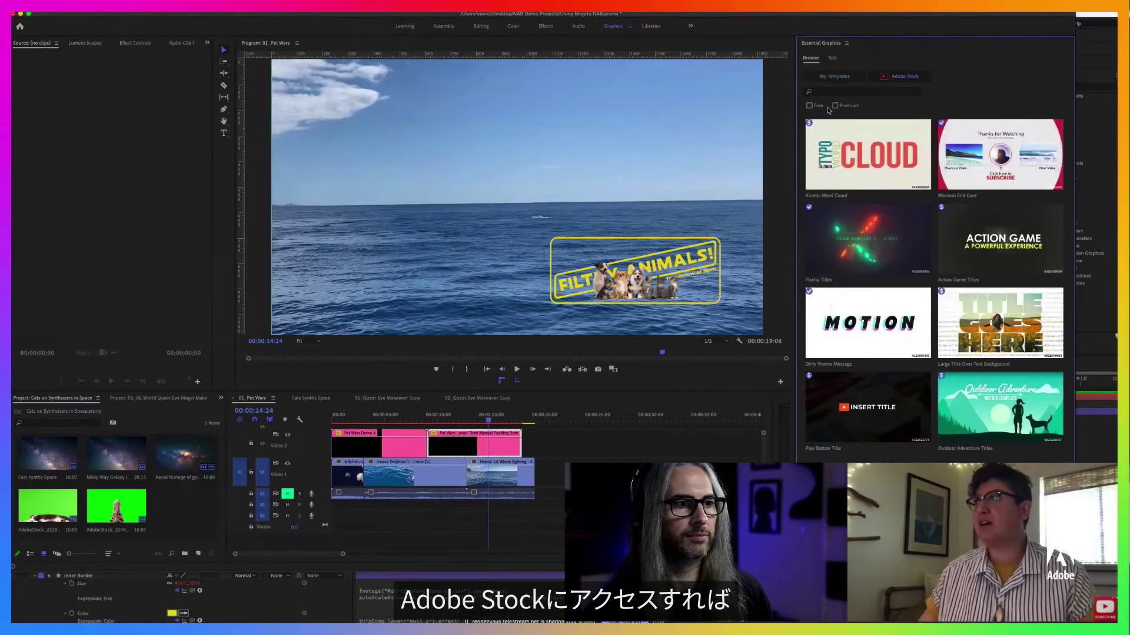
click(809, 105)
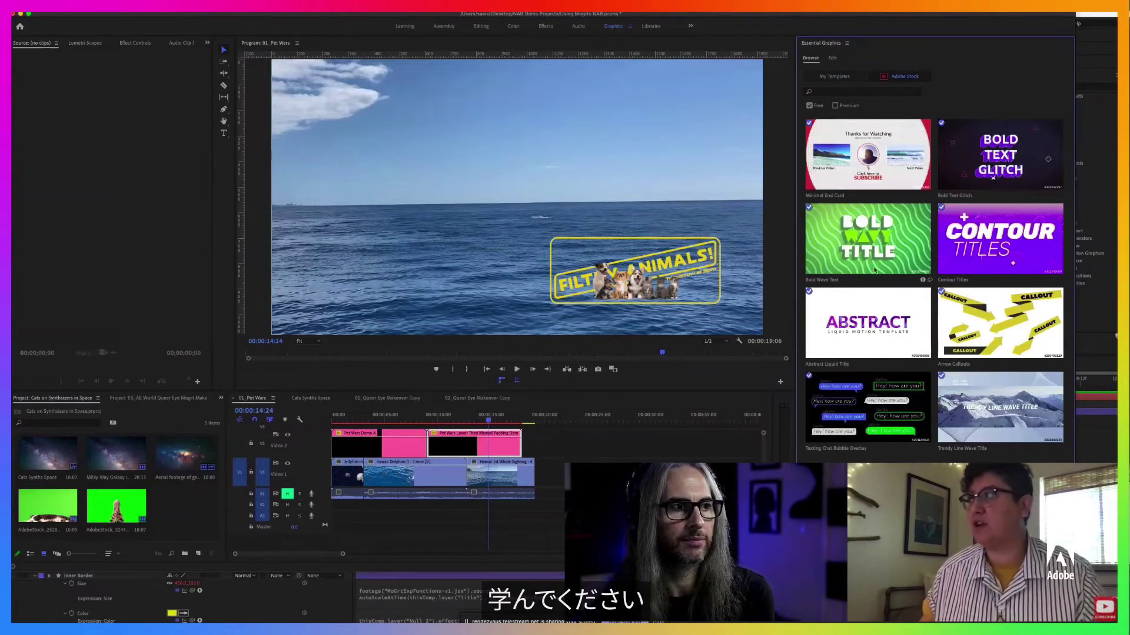
- Try to add the Bold Wavy Text and Abstract Liquid Title templates to the 01_Pet Wars timeline after the existing clips
drag(869, 250, 594, 429)
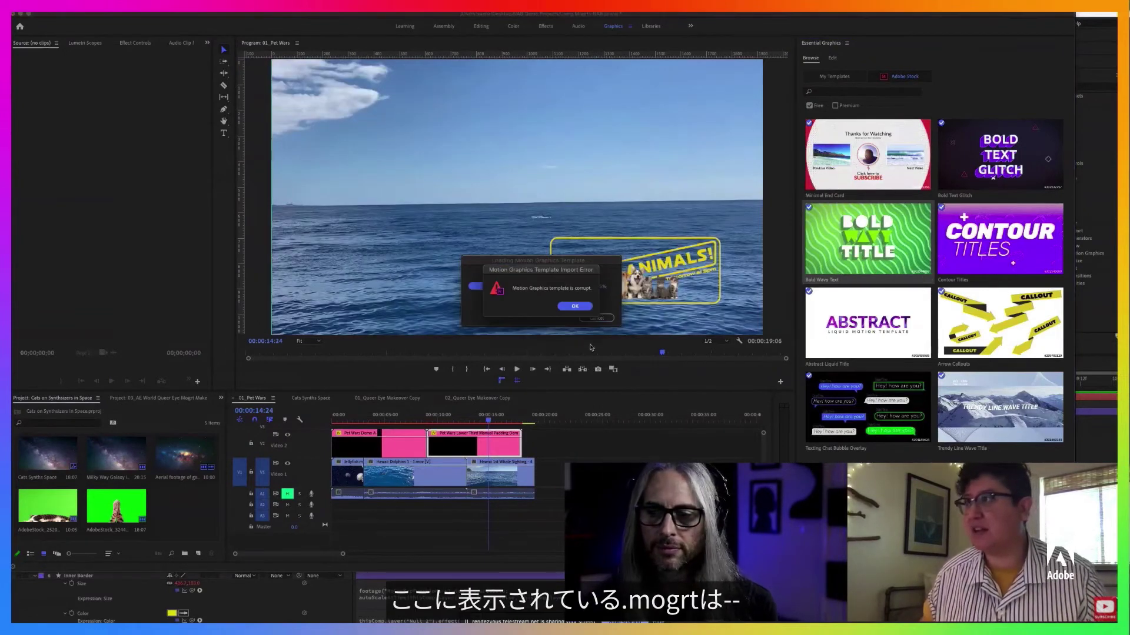
click(580, 307)
drag(848, 346, 593, 461)
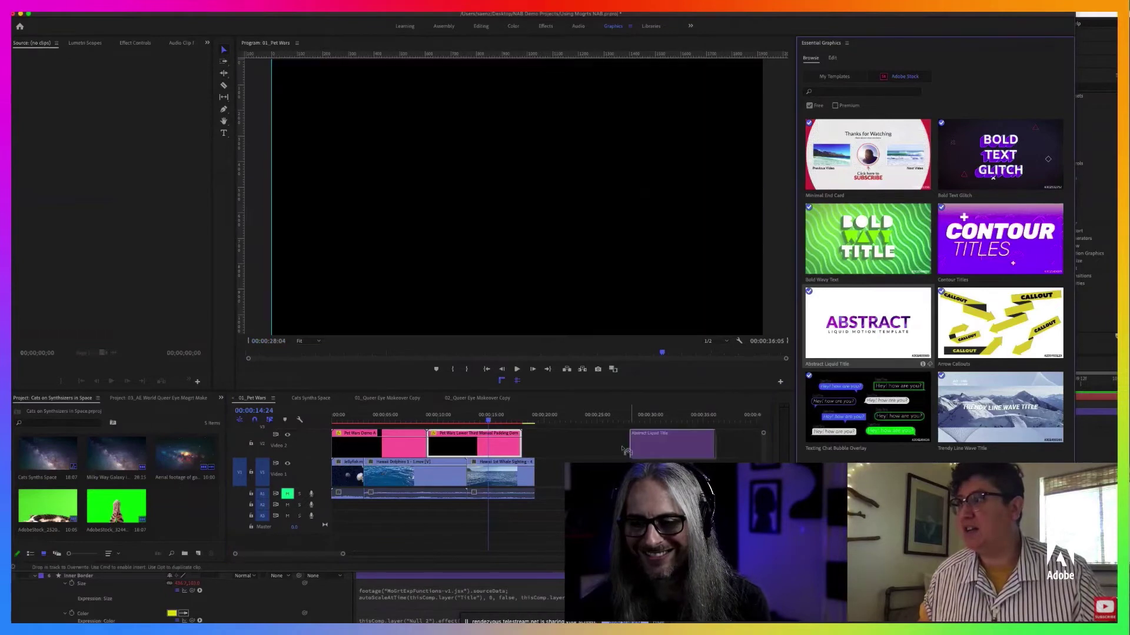
click(575, 306)
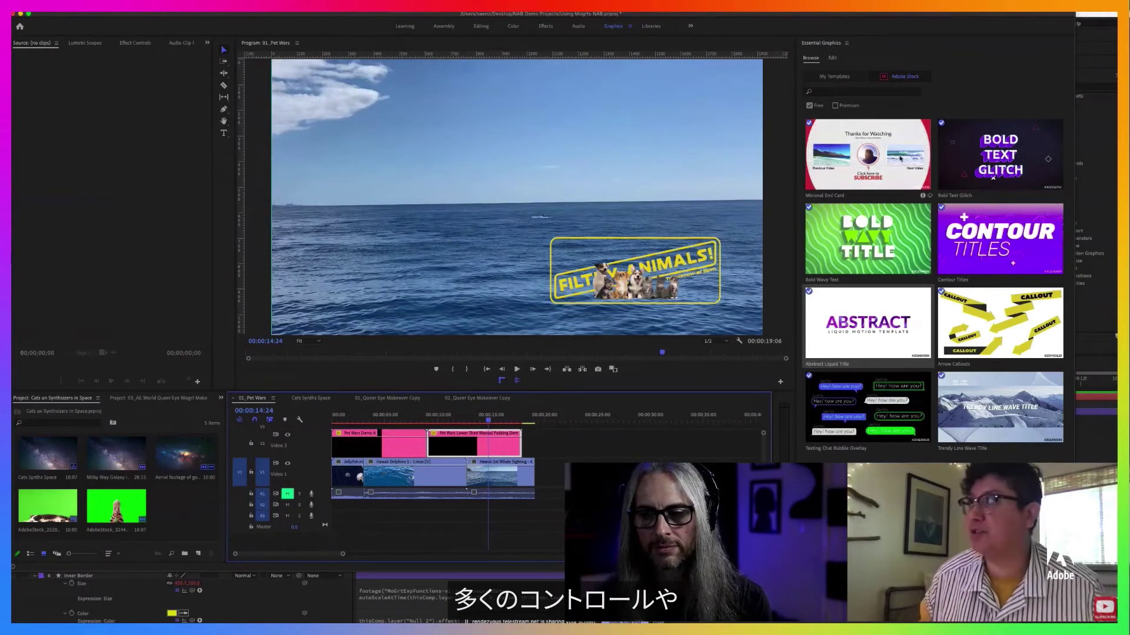
- Return to the local templates, view the first Queer Eye Makeover Copy sequence, and open the Cats Synths Space sequence
click(836, 76)
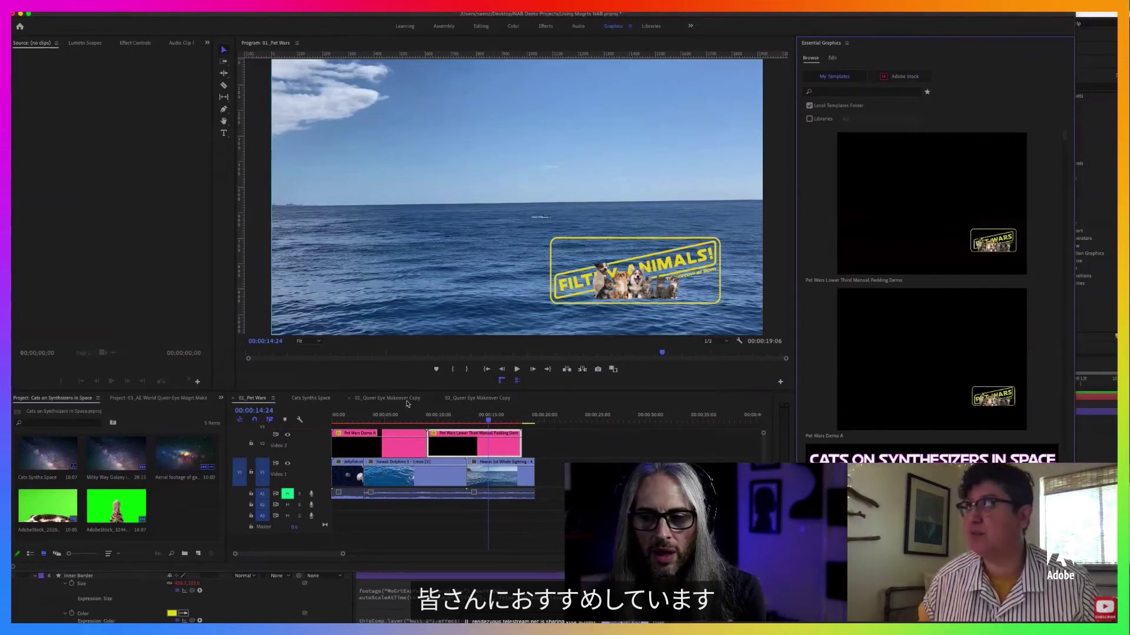
click(387, 399)
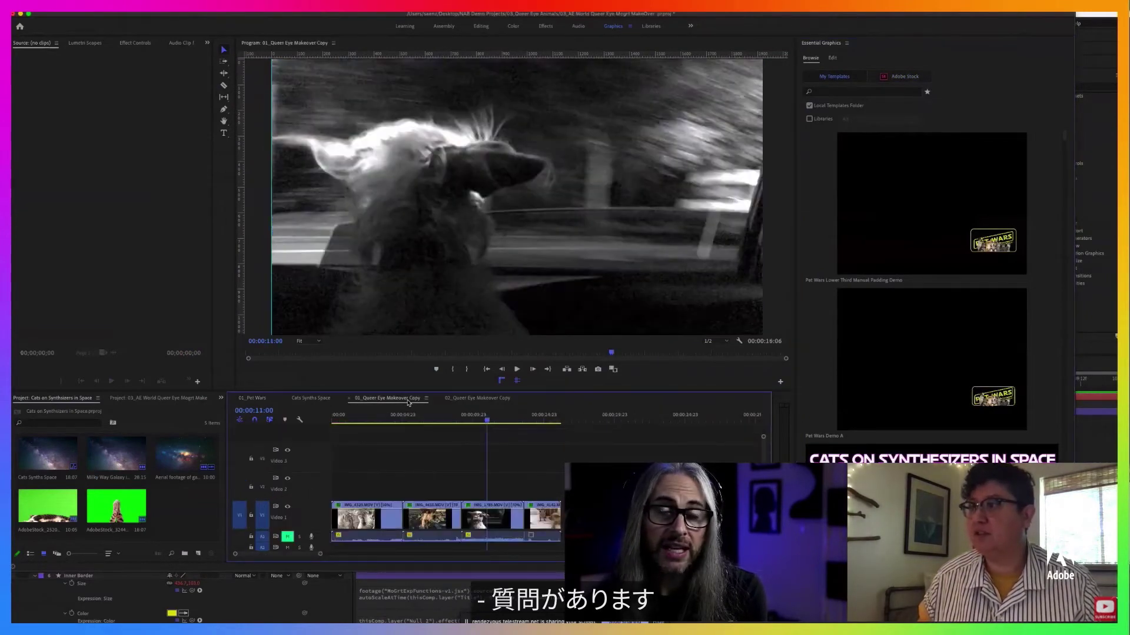
click(325, 400)
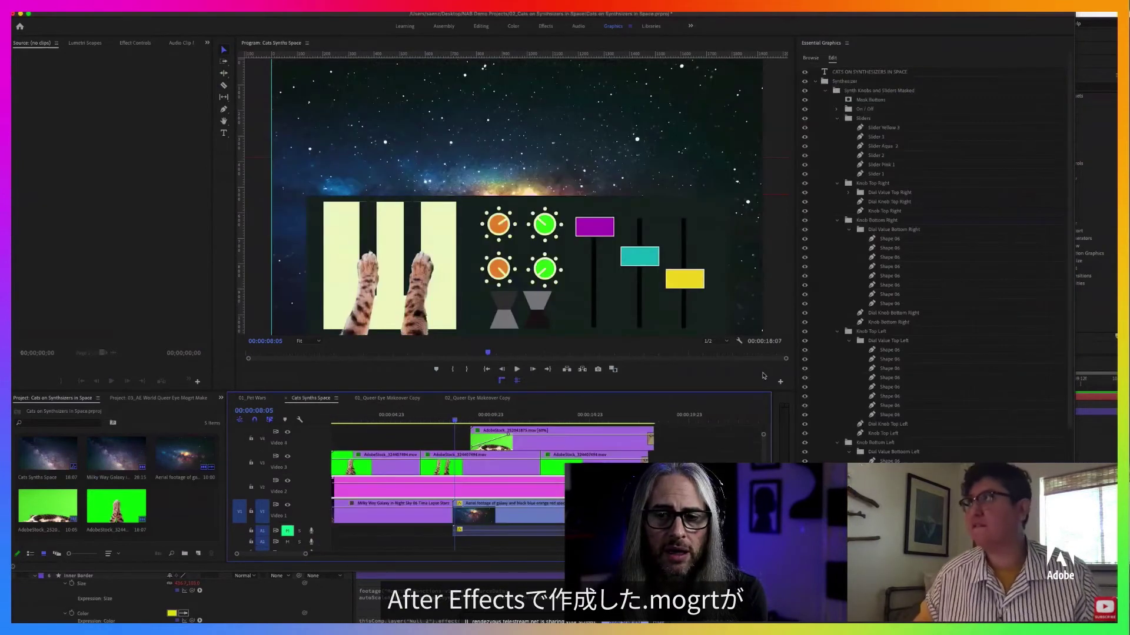
- Add the local Dirty Promo Message template to Video 3 after the existing clips in Cats Synths Space, and view it at 00:00:24:11
click(814, 59)
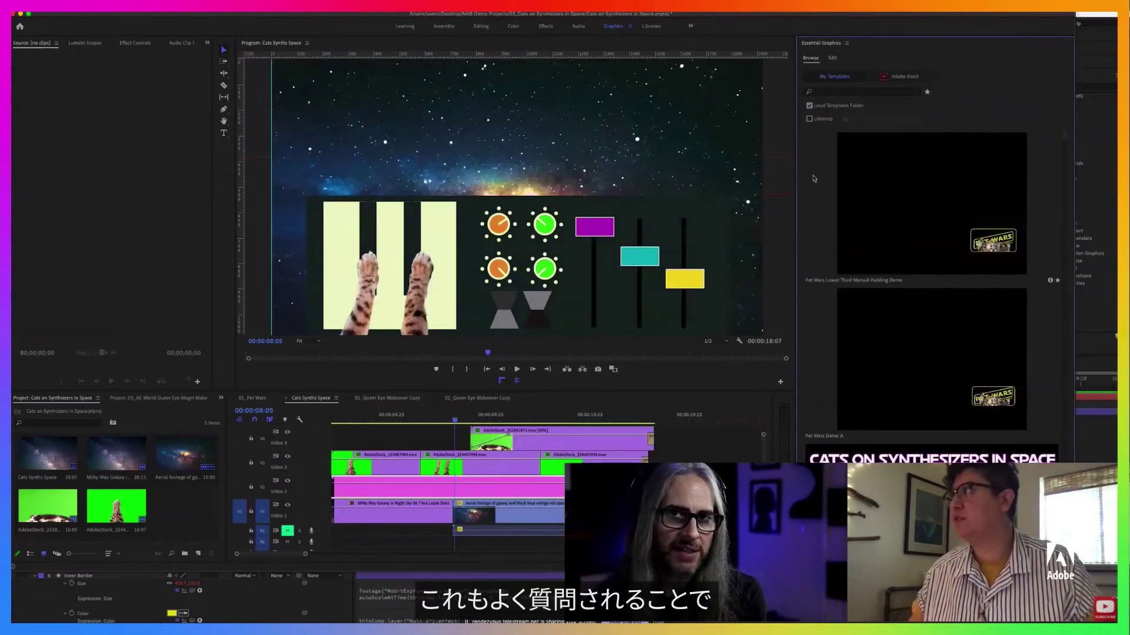
scroll(813, 178, down, 3)
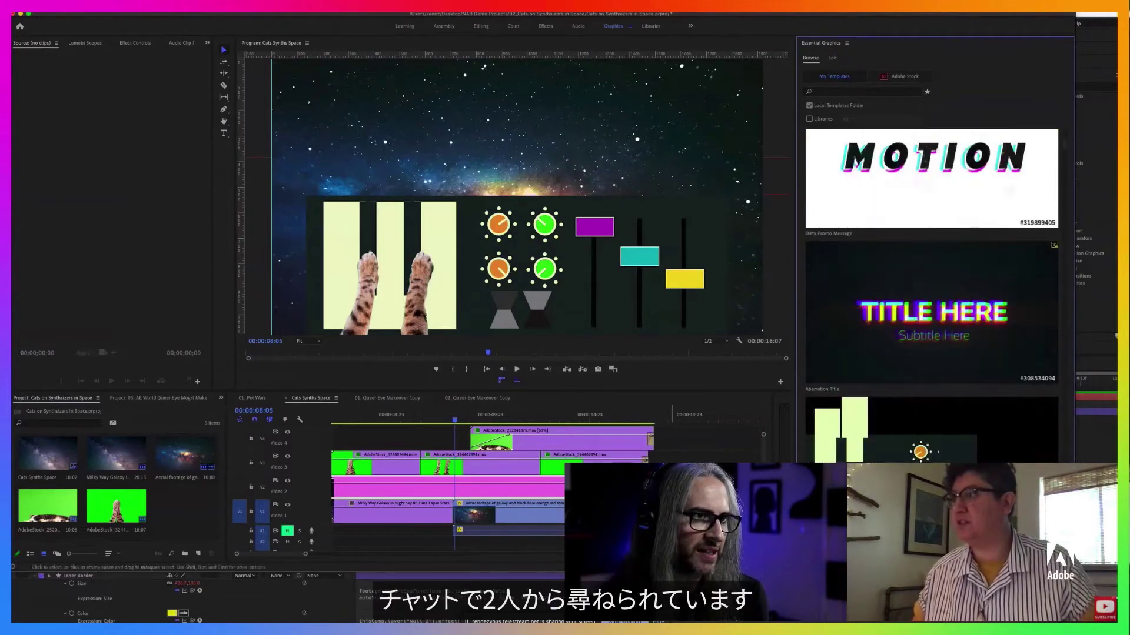
key(minus)
key(minus)
key(minus)
scroll(917, 357, up, 3)
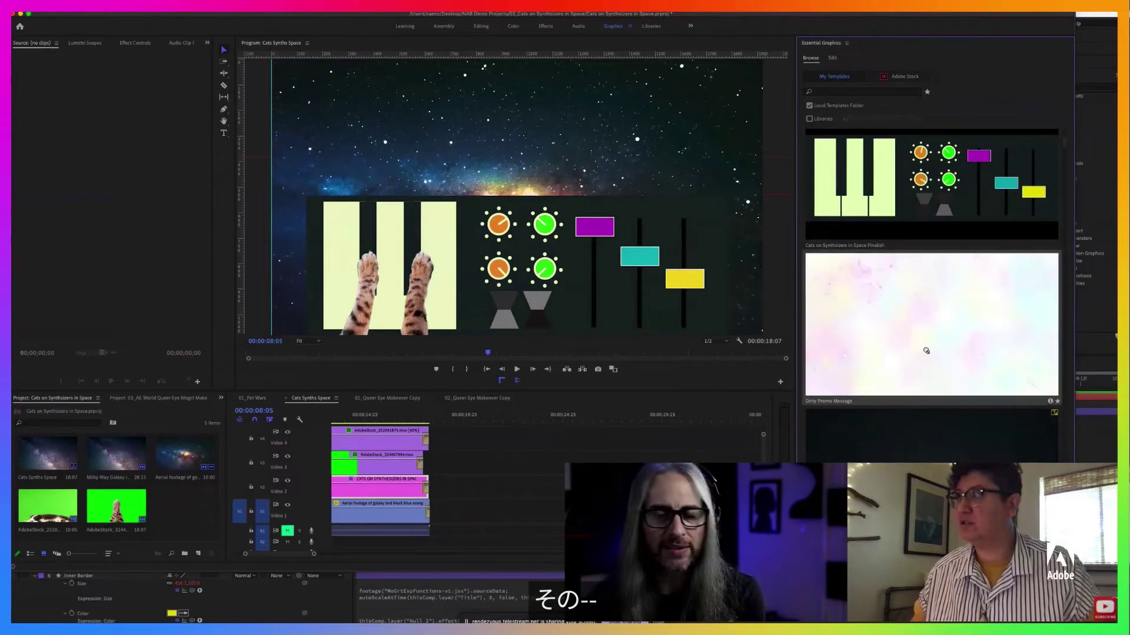
drag(926, 352, 515, 467)
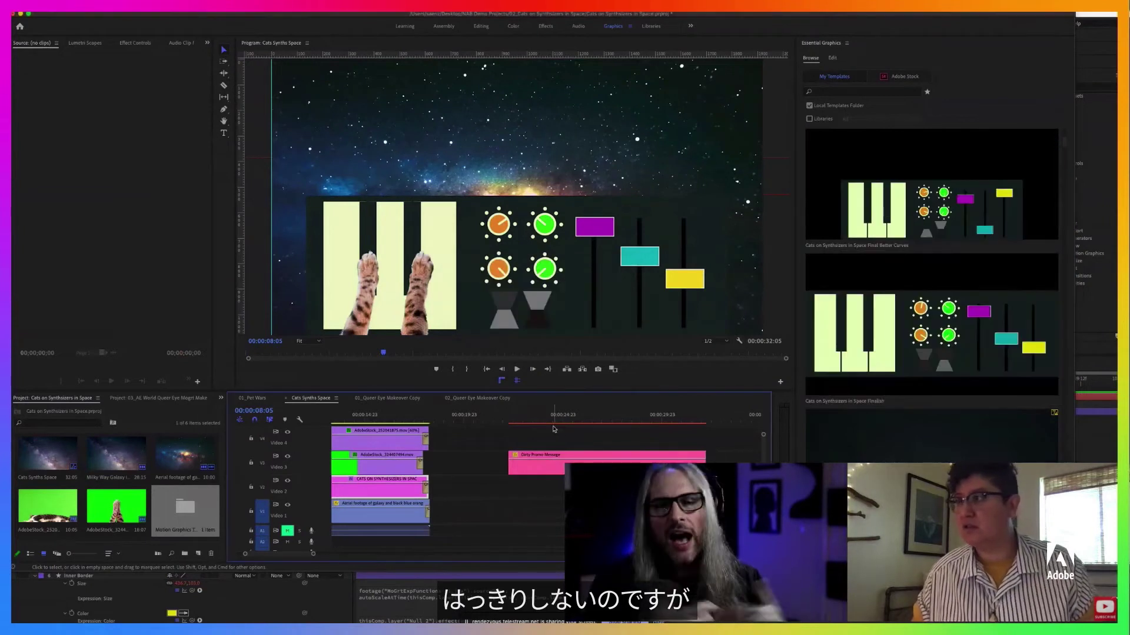
click(553, 420)
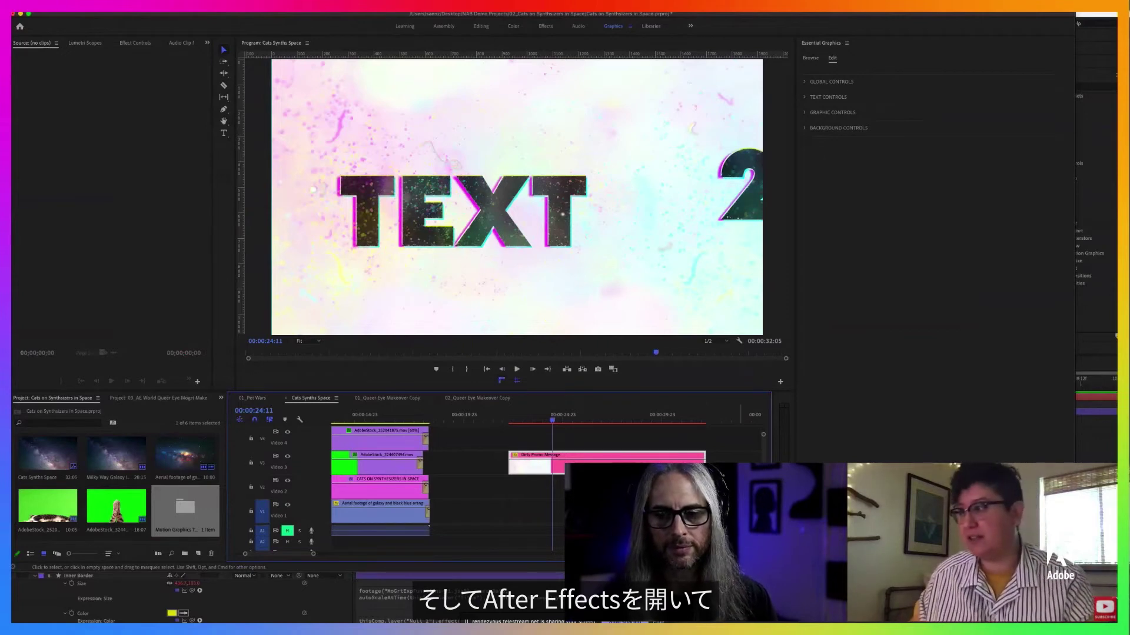
- Switch to After Effects and open Digital Glitch Transition.mogrt from Motion Graphics Templates, extracting it to 01_Media Replace Projects and accepting the version conversion
key(super+Tab)
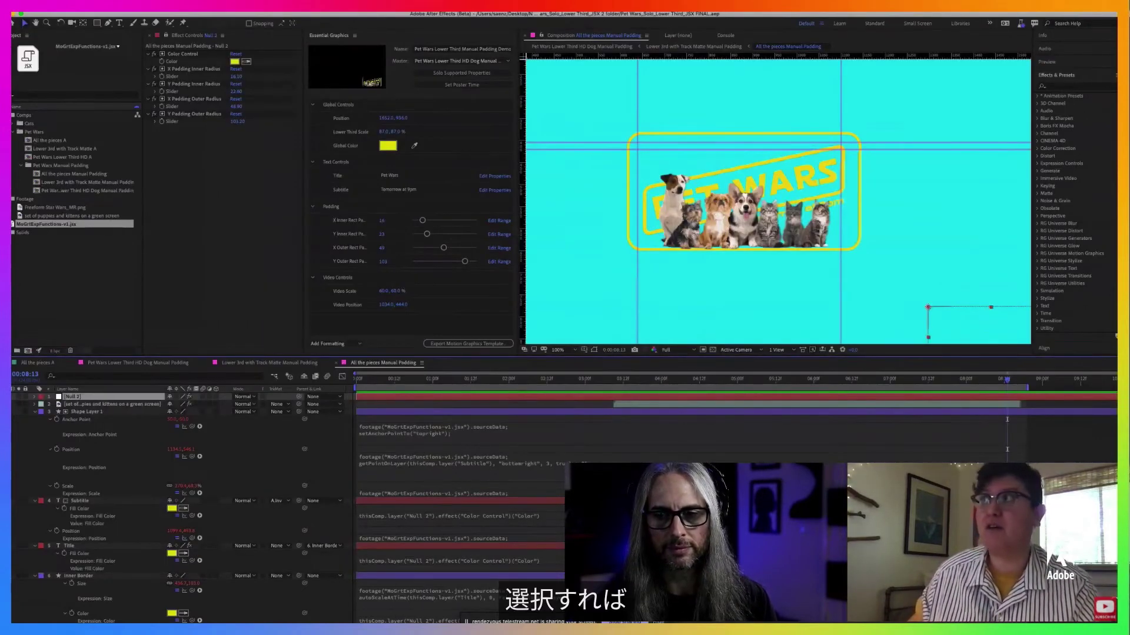
click(104, 11)
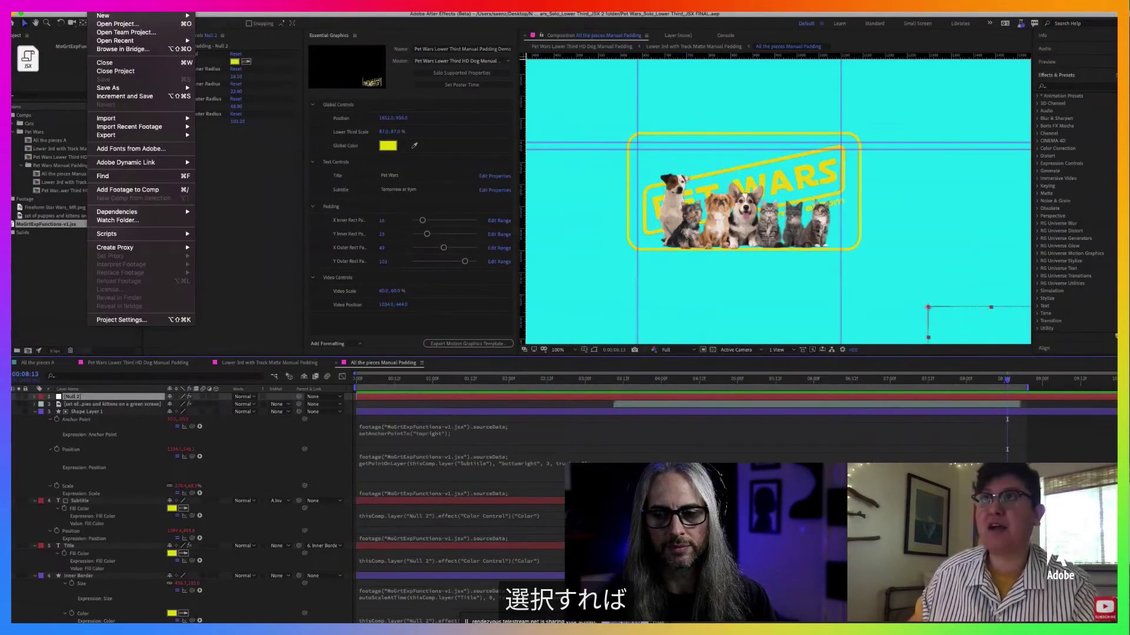
click(106, 24)
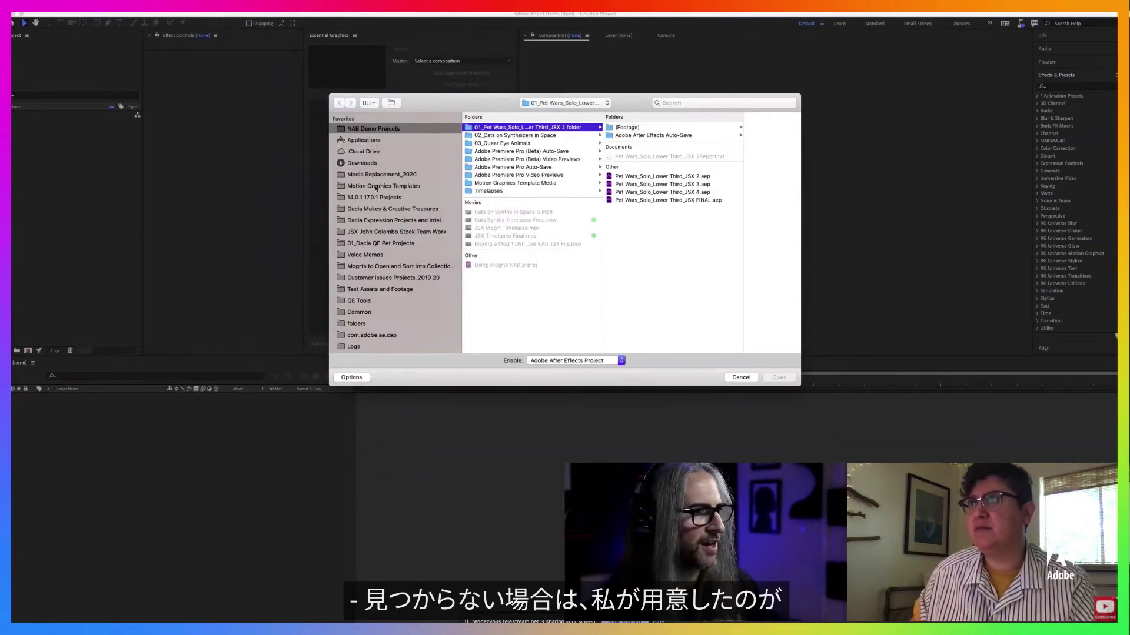
click(377, 187)
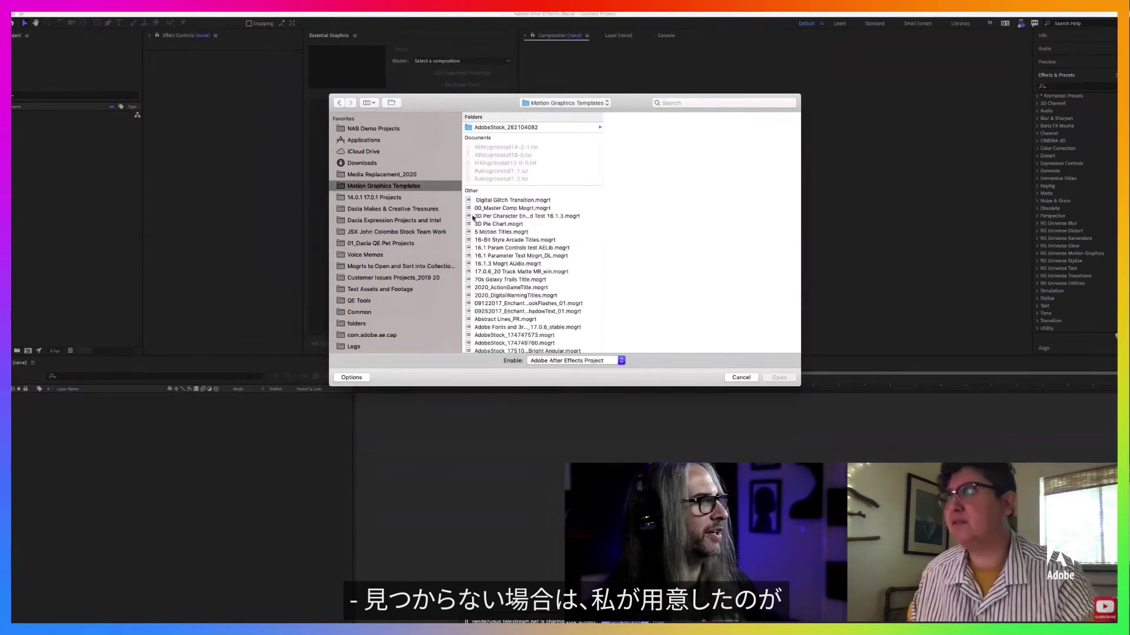
click(521, 201)
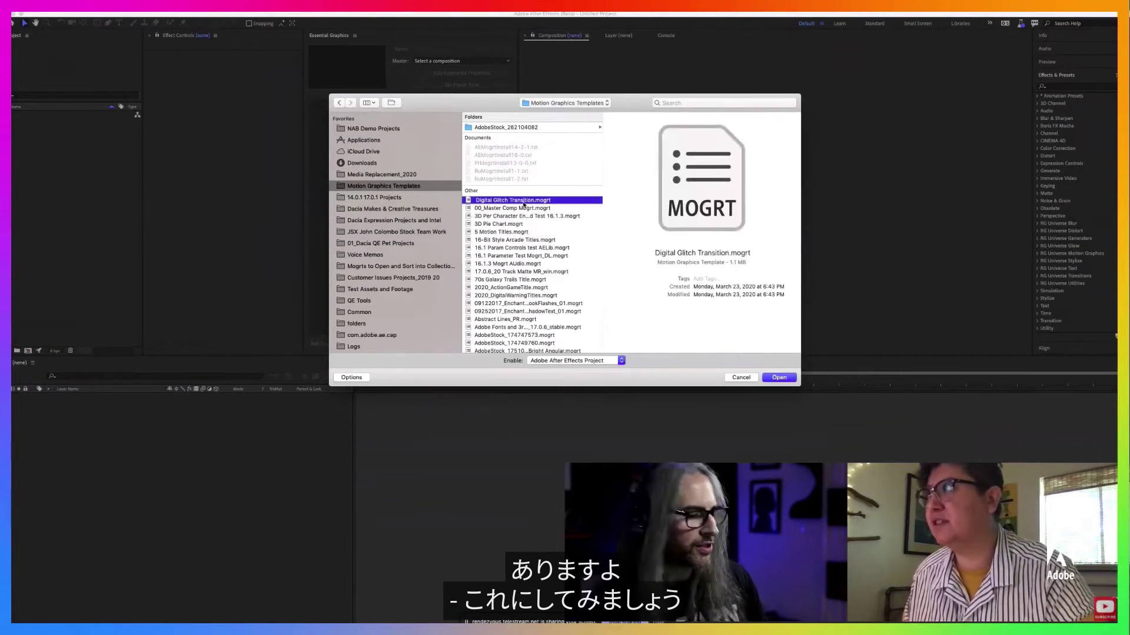
click(779, 377)
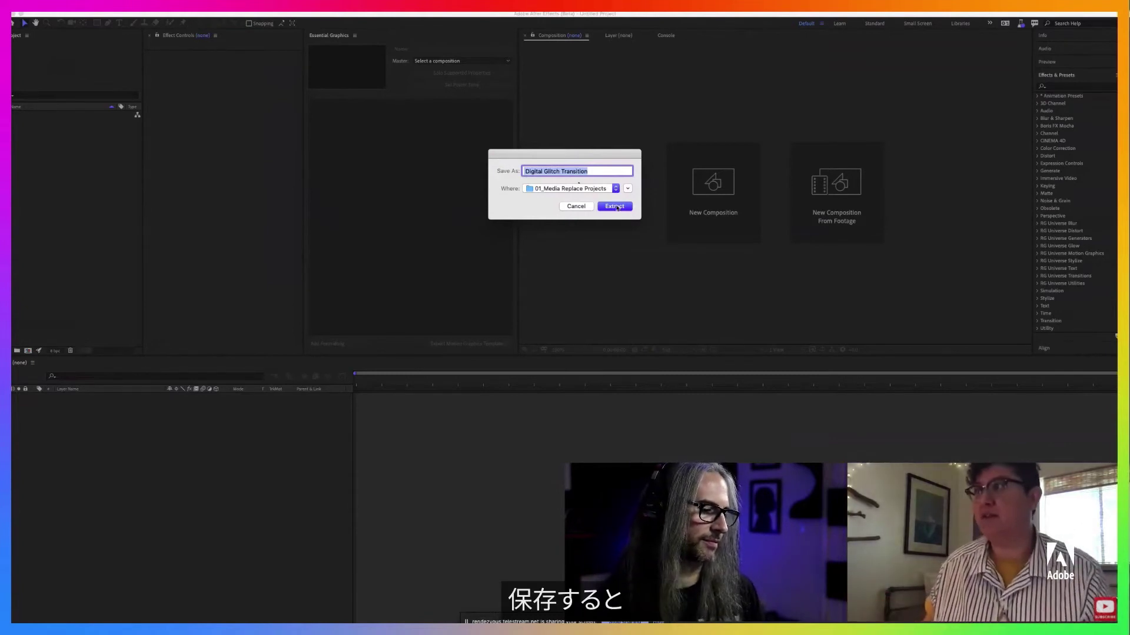
click(615, 207)
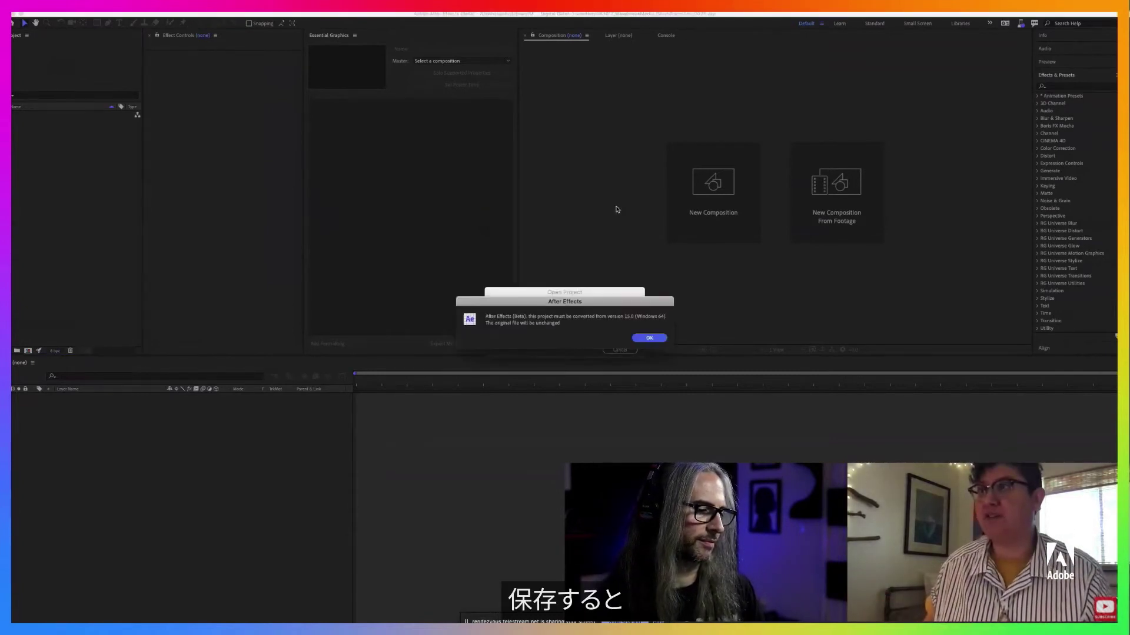
click(649, 338)
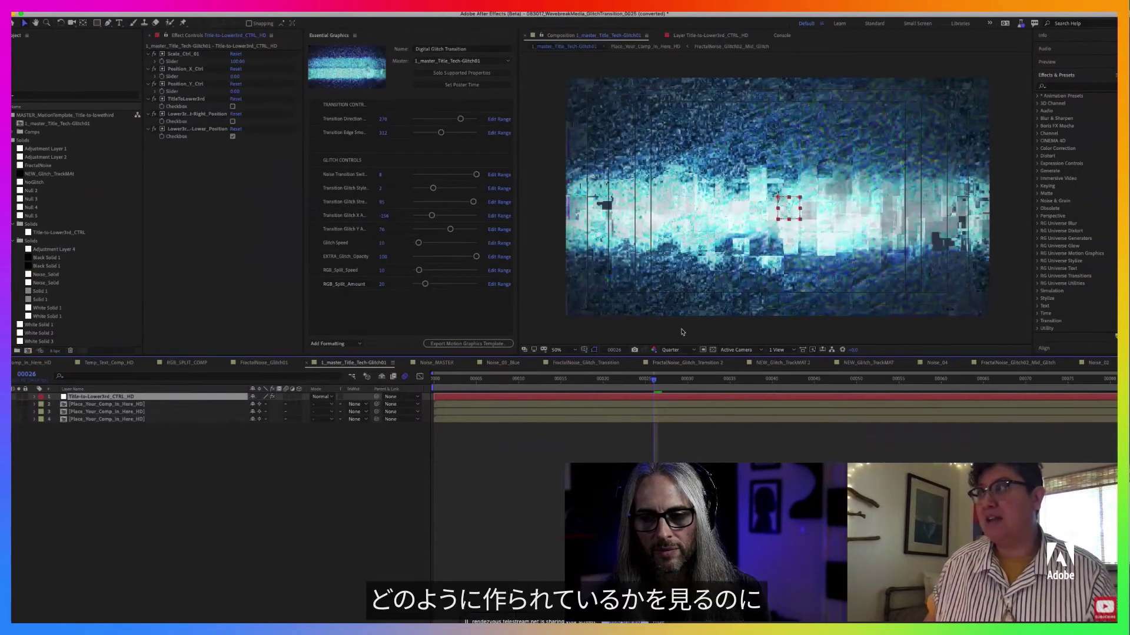
- Preview the glitch transition composition, view it at frame 38, and return to Premiere Pro
key(space)
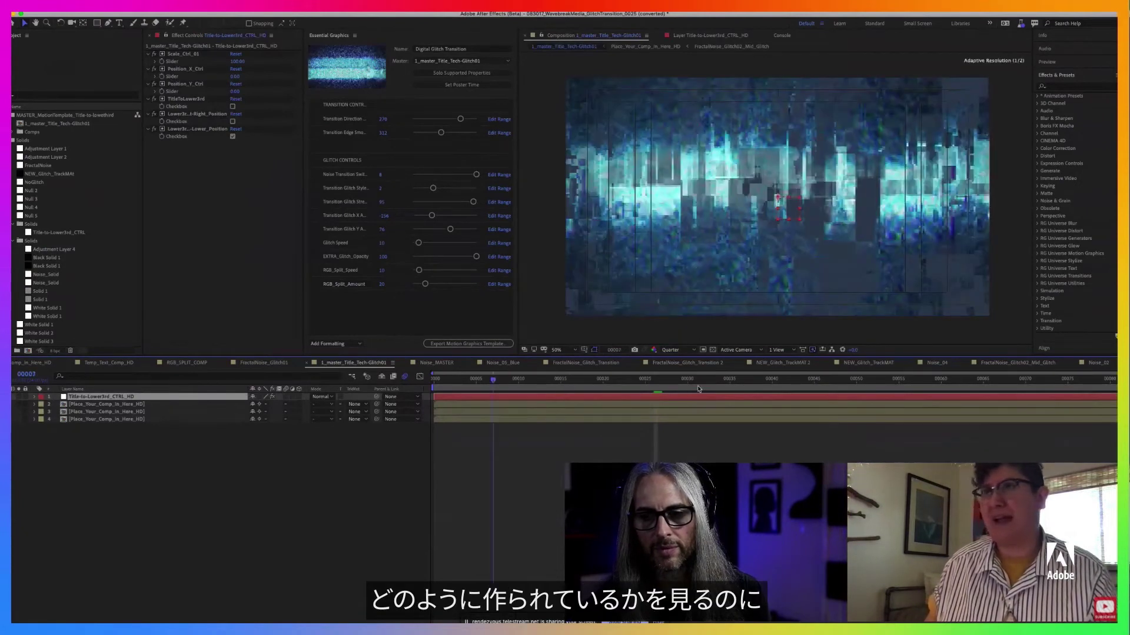
click(755, 380)
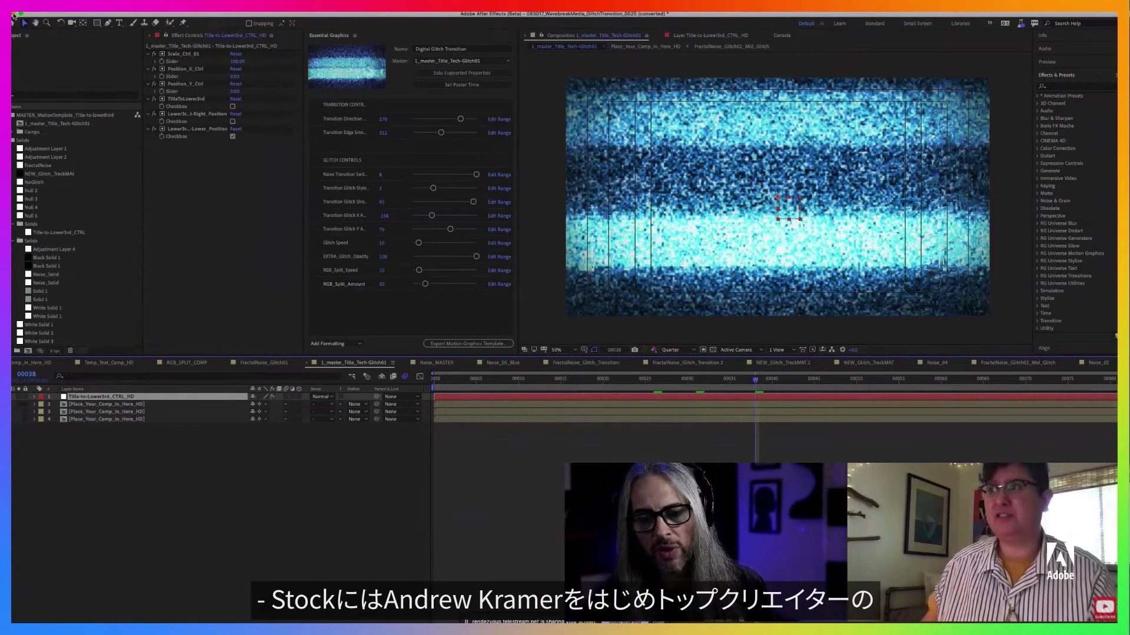
click(14, 14)
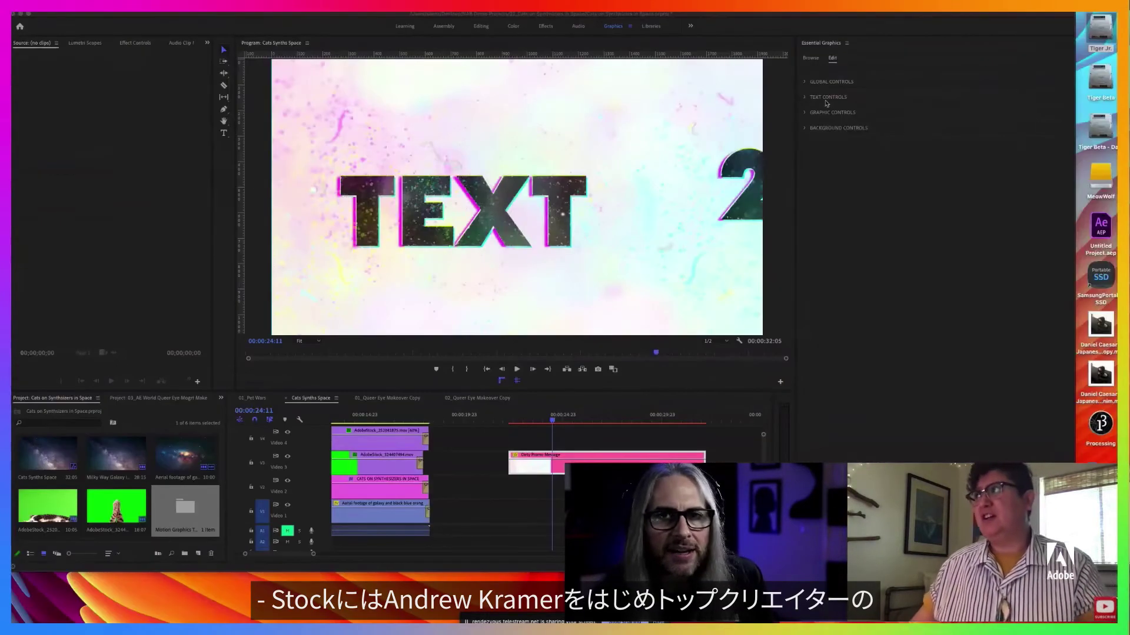
- Return to browsing templates, open the first Queer Eye Makeover Copy sequence, and search the local templates for "queer eye"
click(812, 58)
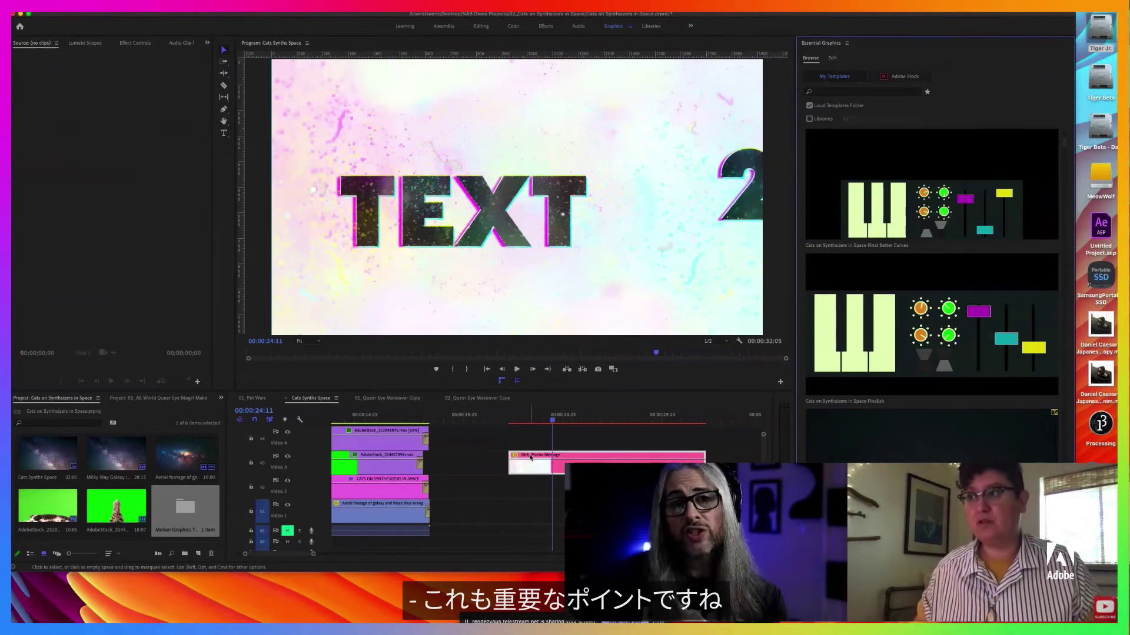
click(412, 402)
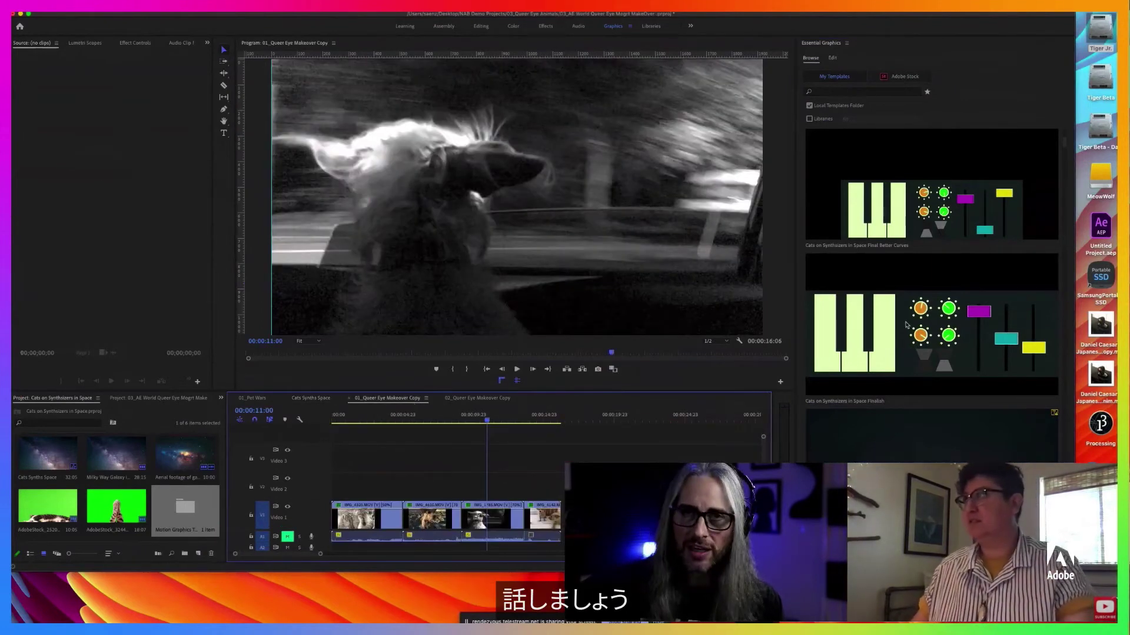
scroll(877, 182, down, 5)
scroll(879, 188, up, 5)
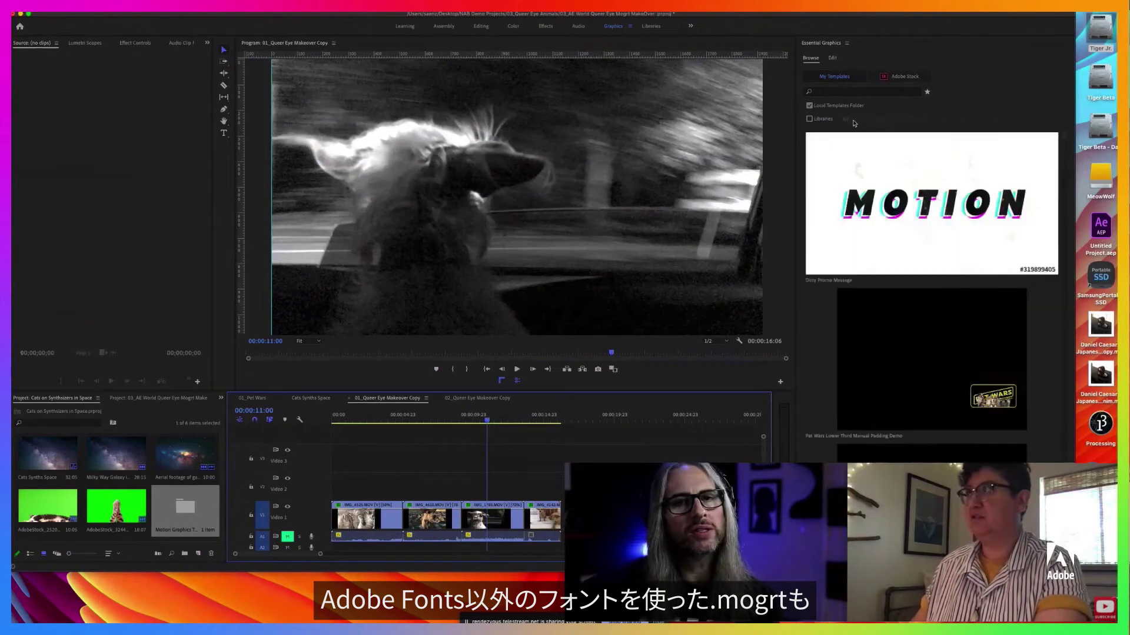
click(841, 92)
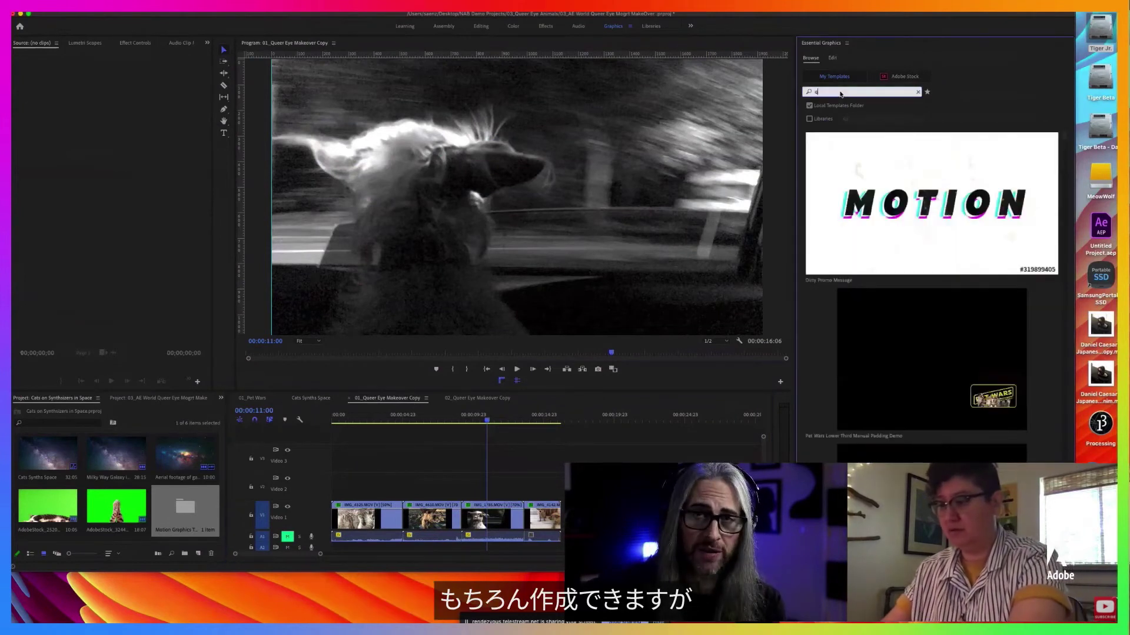
text(queer)
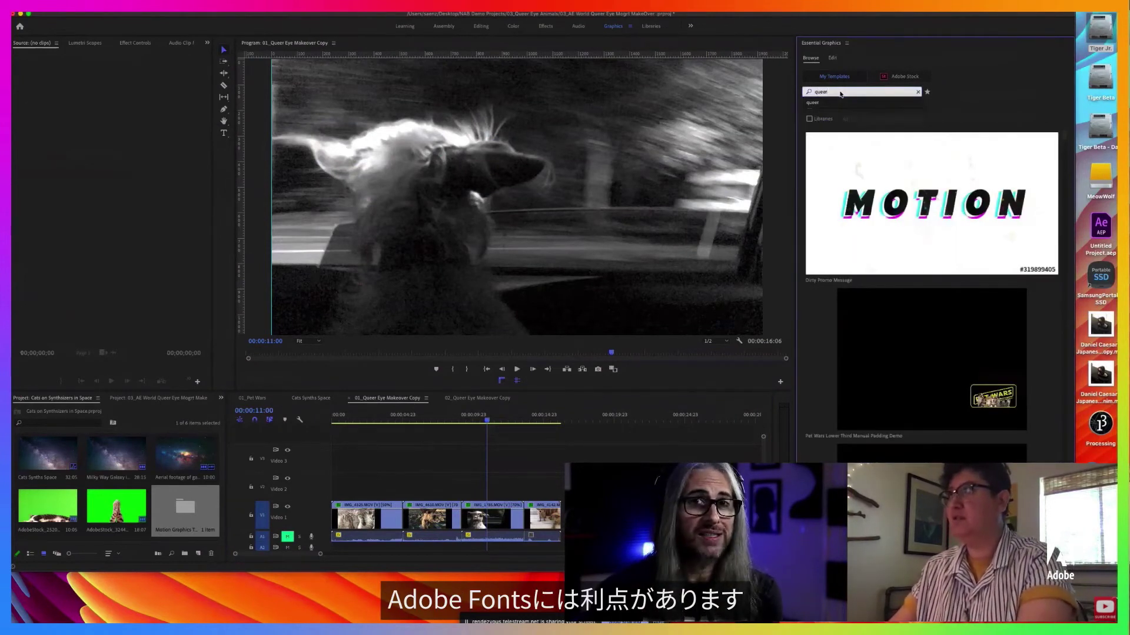
text( eye)
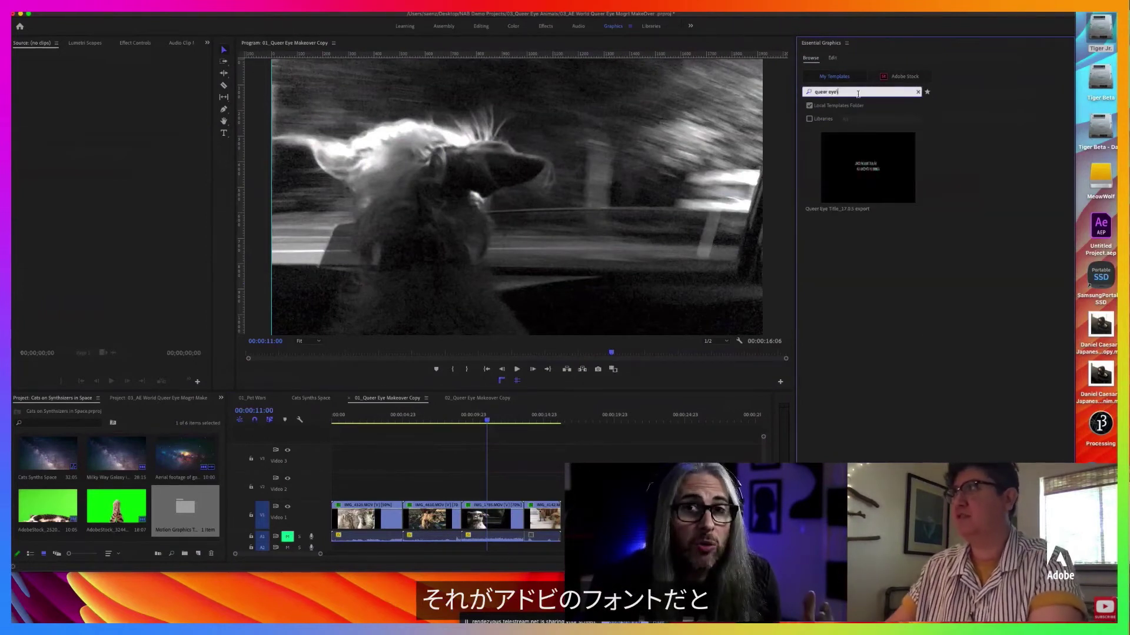
- Shorten the template search to "queer", clear it, and browse the full list of local templates
key(BackSpace)
key(BackSpace)
key(BackSpace)
key(BackSpace)
key(BackSpace)
key(BackSpace)
key(BackSpace)
key(BackSpace)
key(BackSpace)
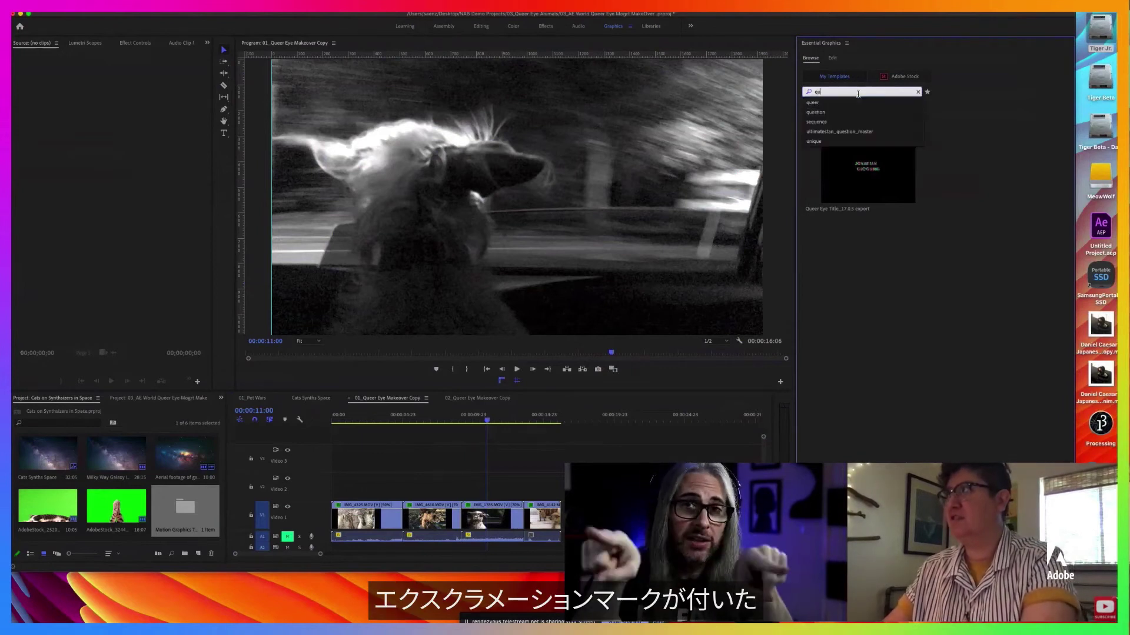
text(q)
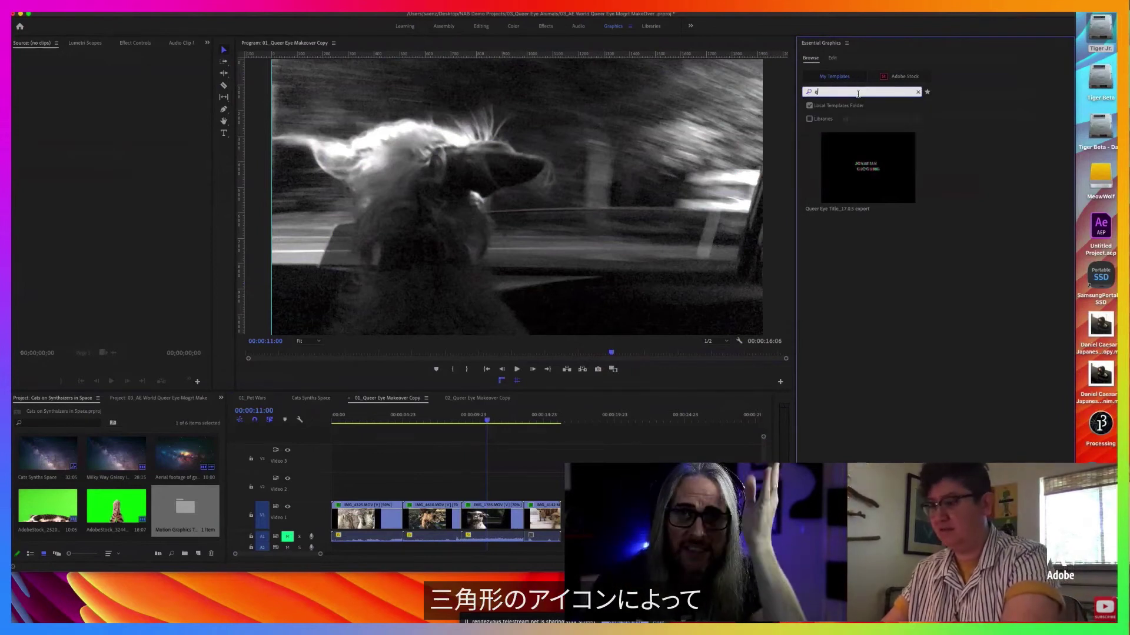
text(ueer)
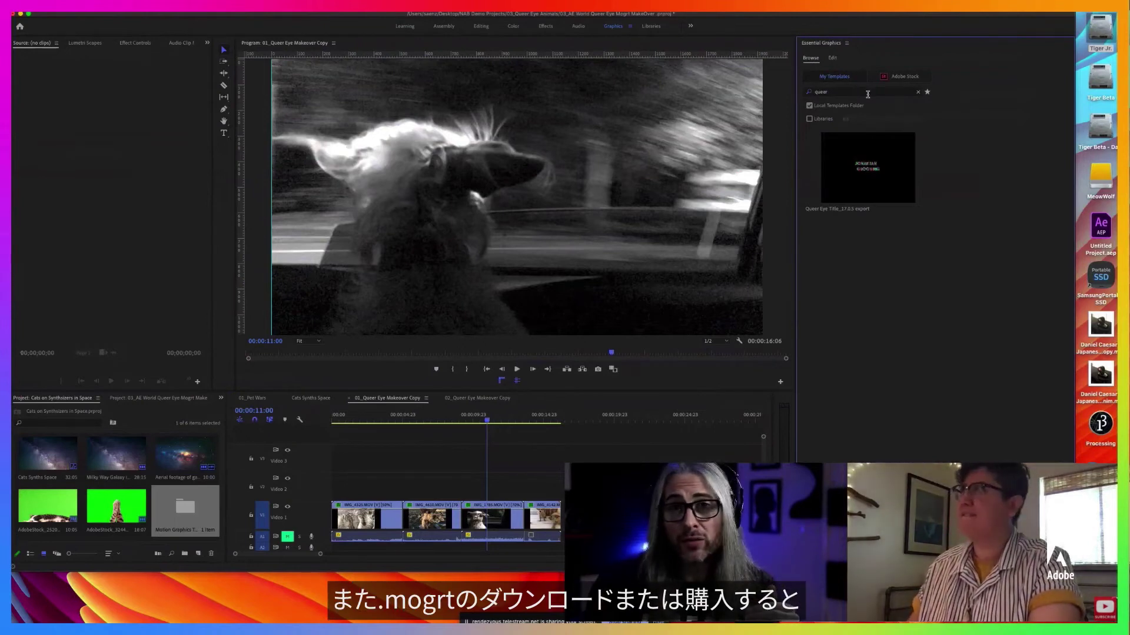
click(918, 92)
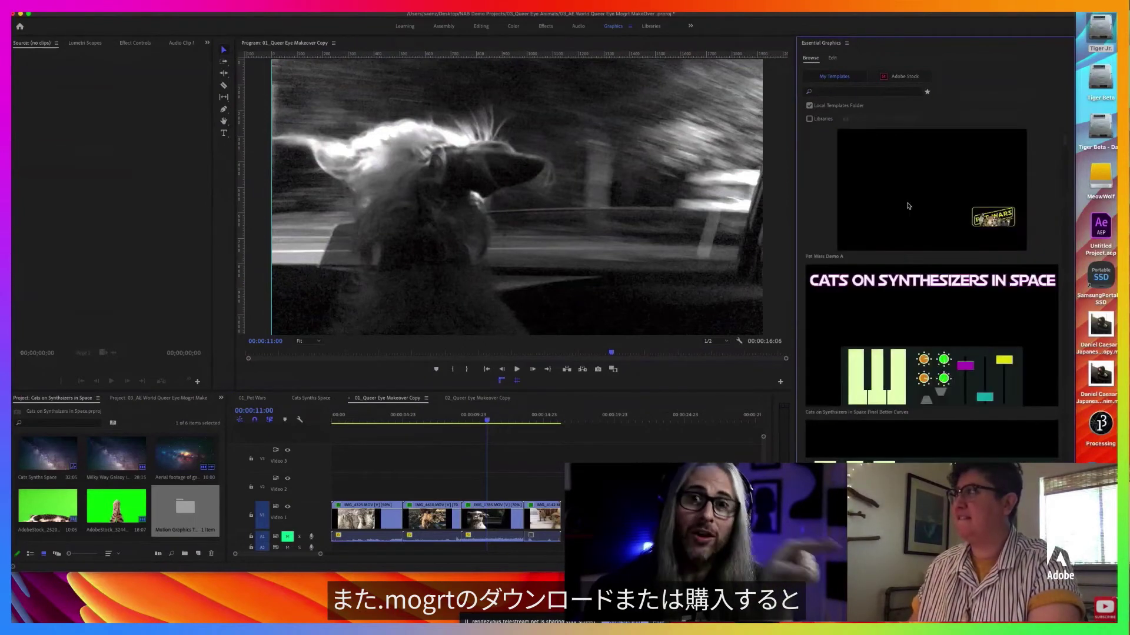
scroll(908, 206, down, 10)
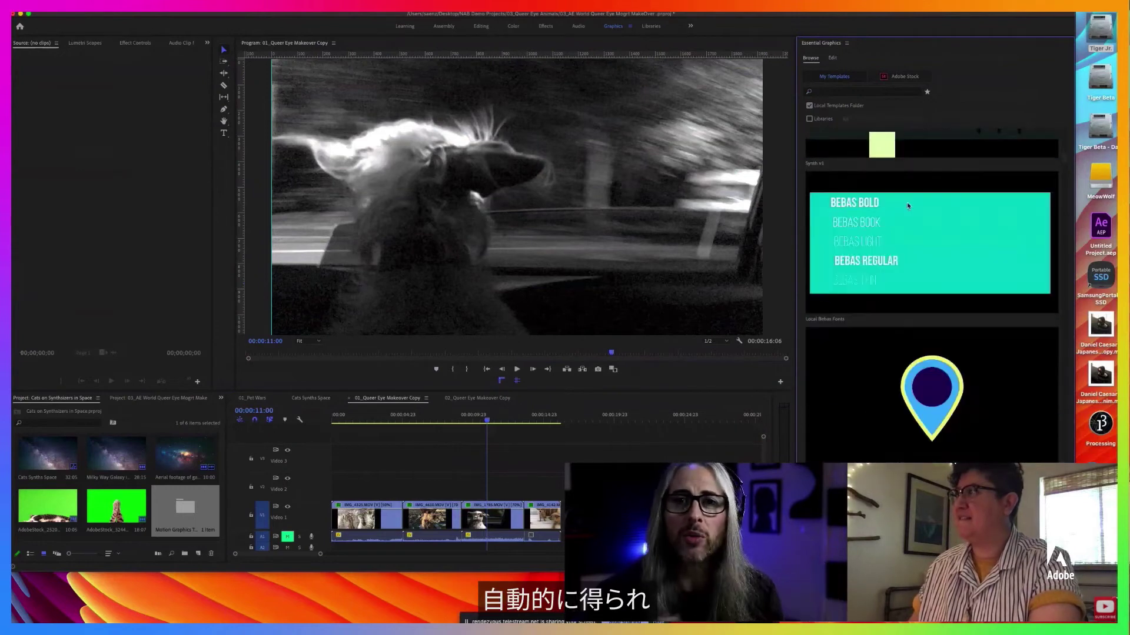
scroll(908, 206, down, 15)
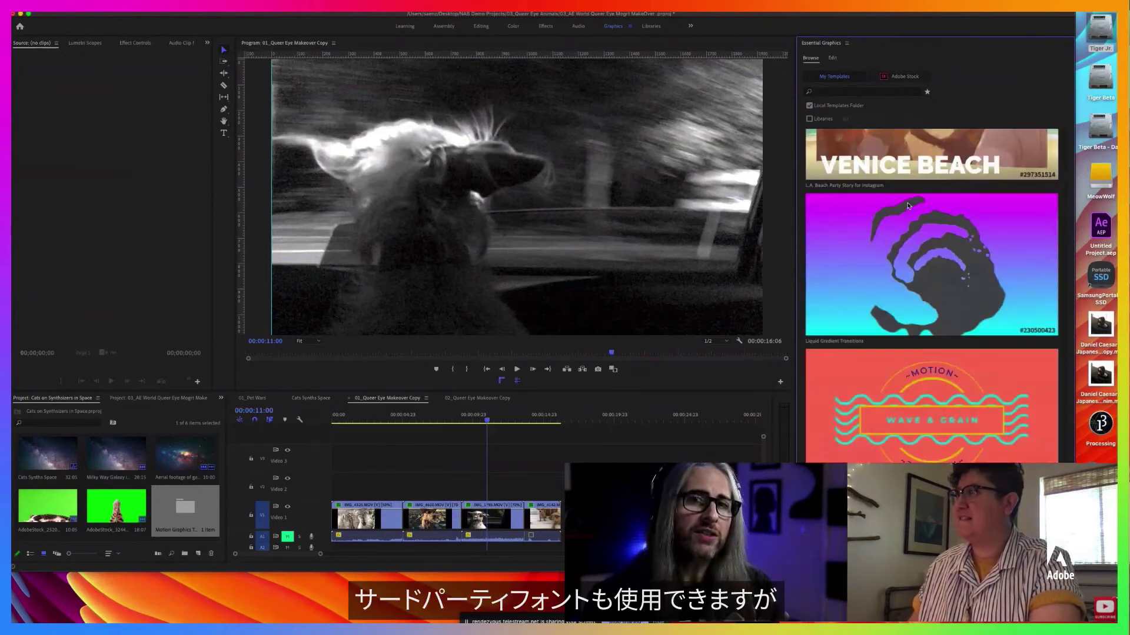
- Include Libraries in the template sources, search for "queer", return to the first Queer Eye Makeover Copy sequence, and enlarge the window
click(498, 399)
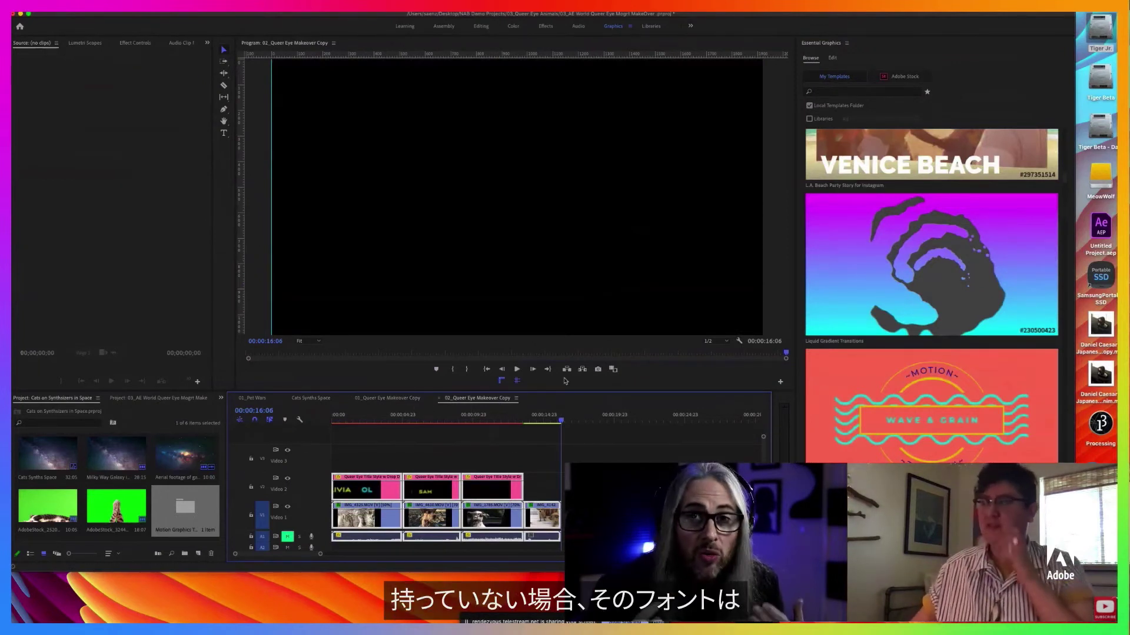
scroll(925, 219, down, 15)
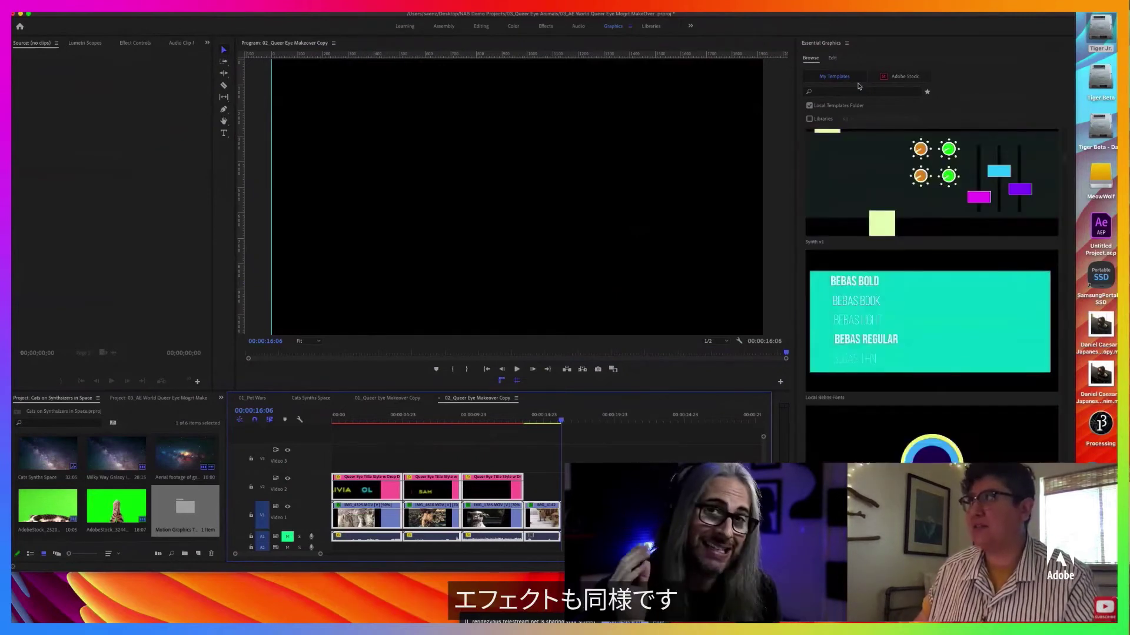
click(809, 119)
click(822, 93)
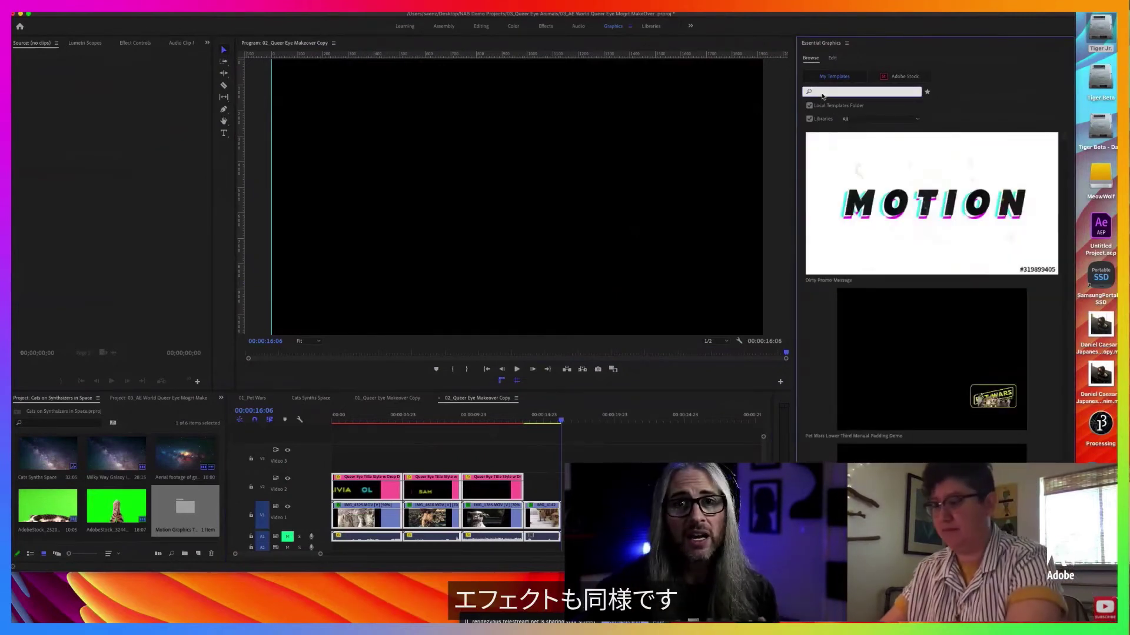
text(queer)
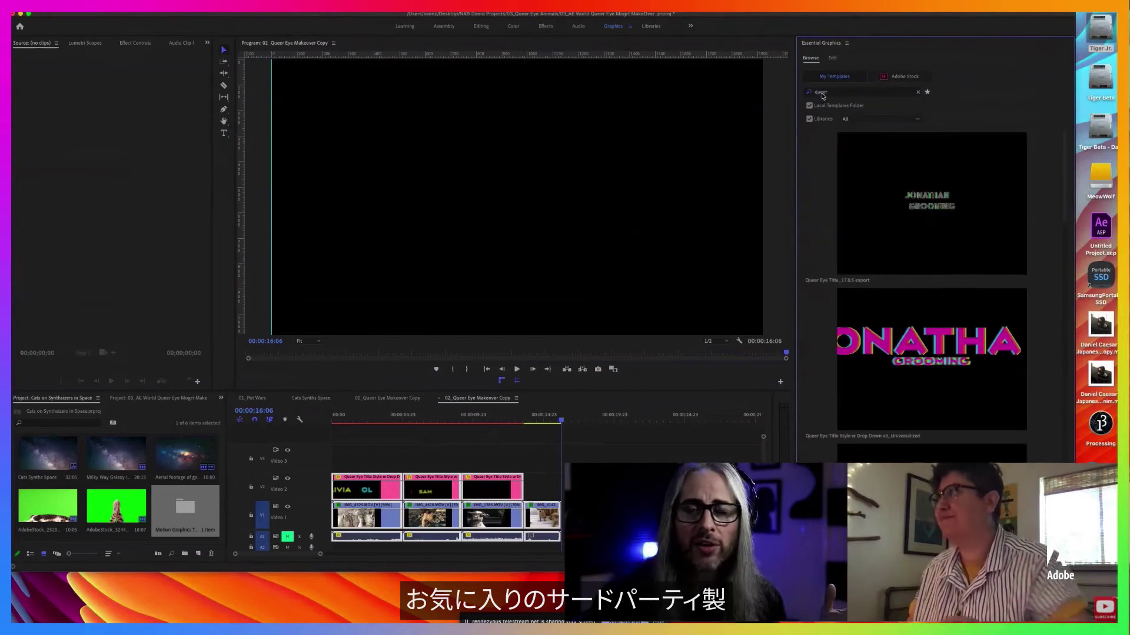
click(388, 398)
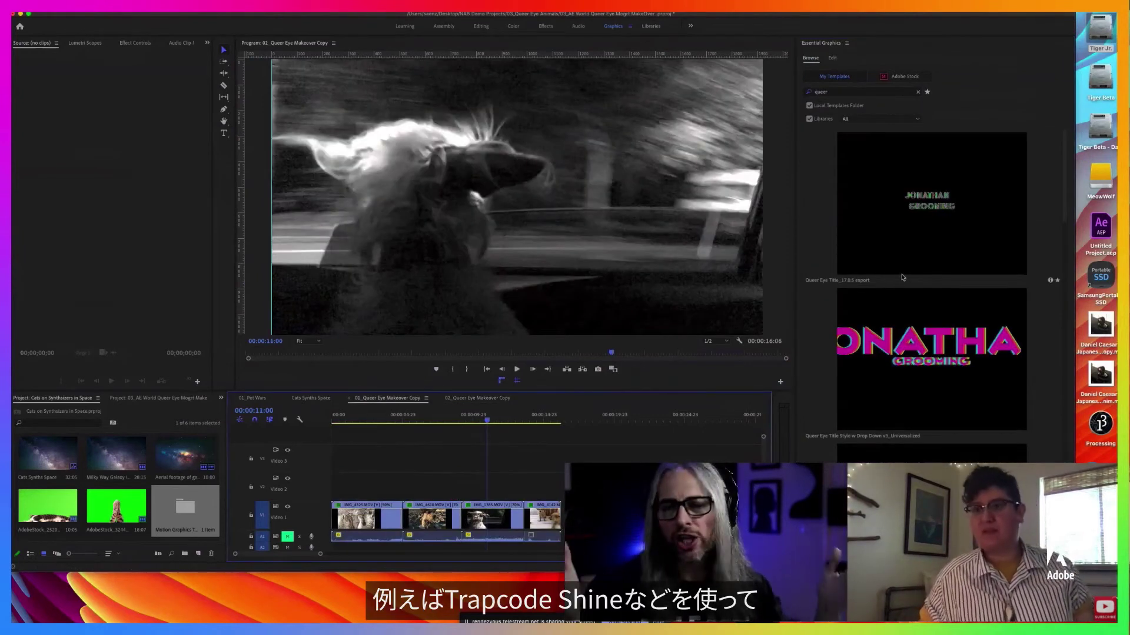
click(28, 14)
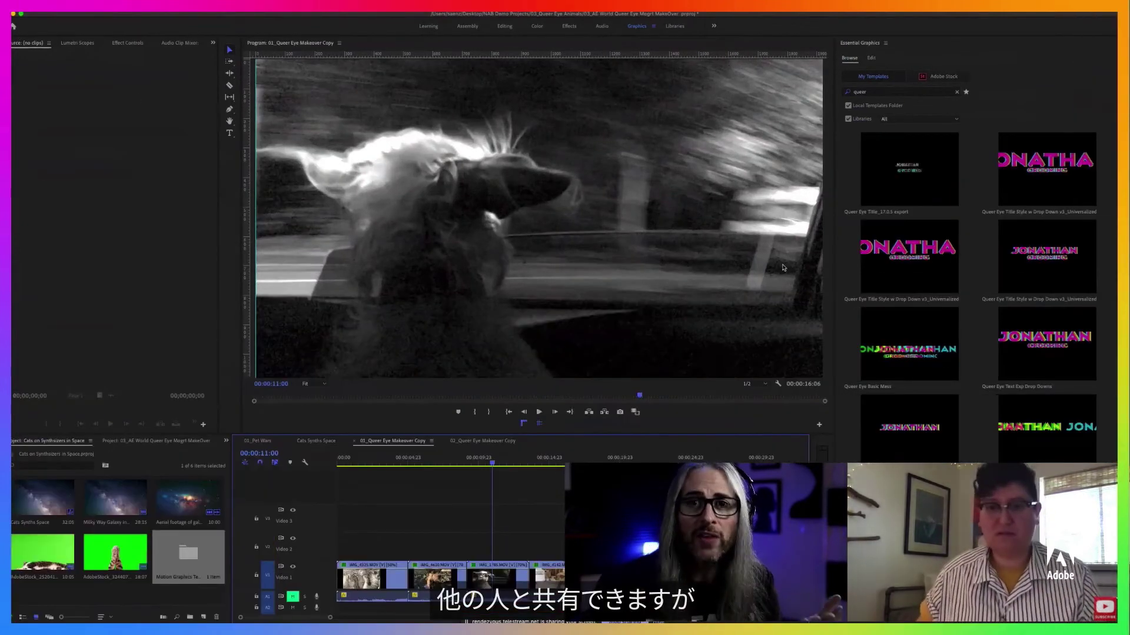
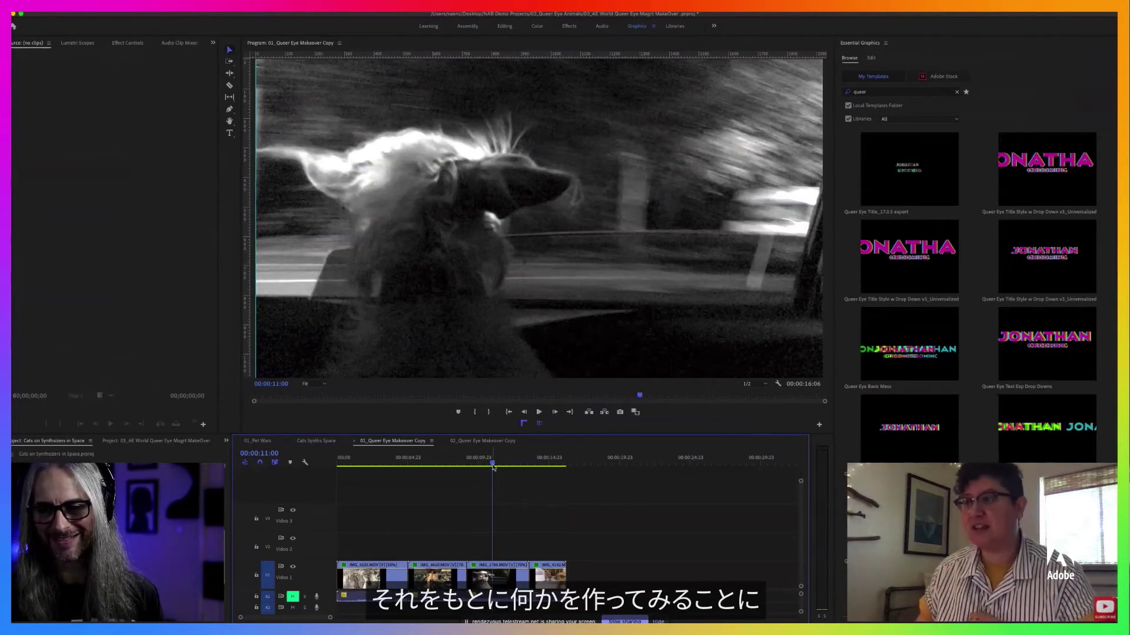
- Add the Queer Eye Title Style w Drop Down v3_Universalized template to Video 2 at the start of the sequence
drag(493, 467, 454, 468)
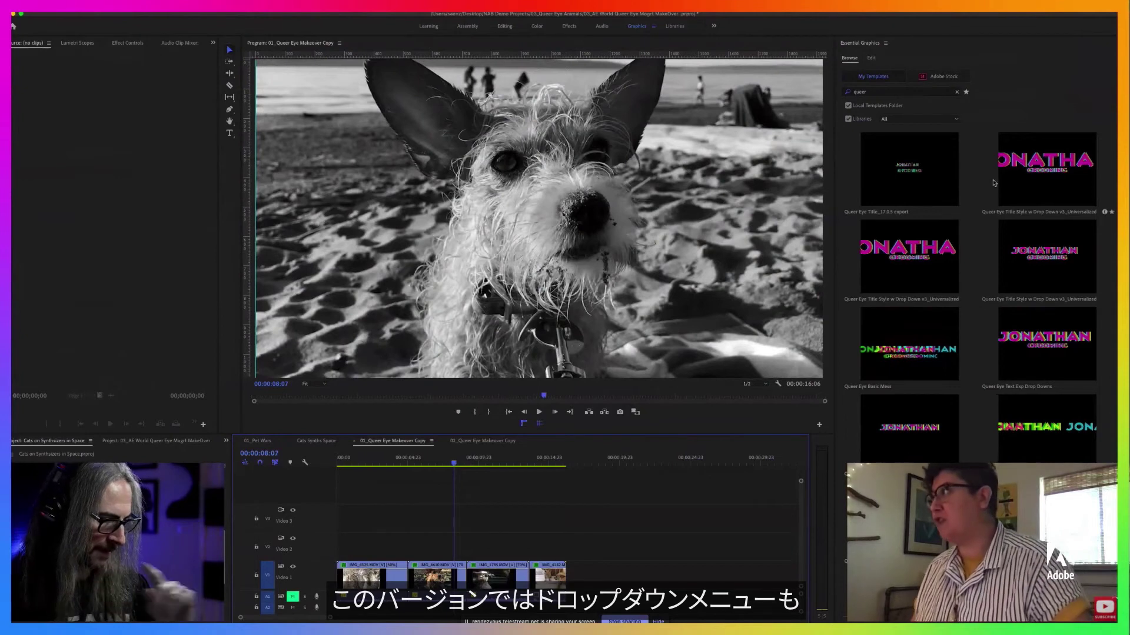
click(1035, 184)
drag(869, 242, 340, 538)
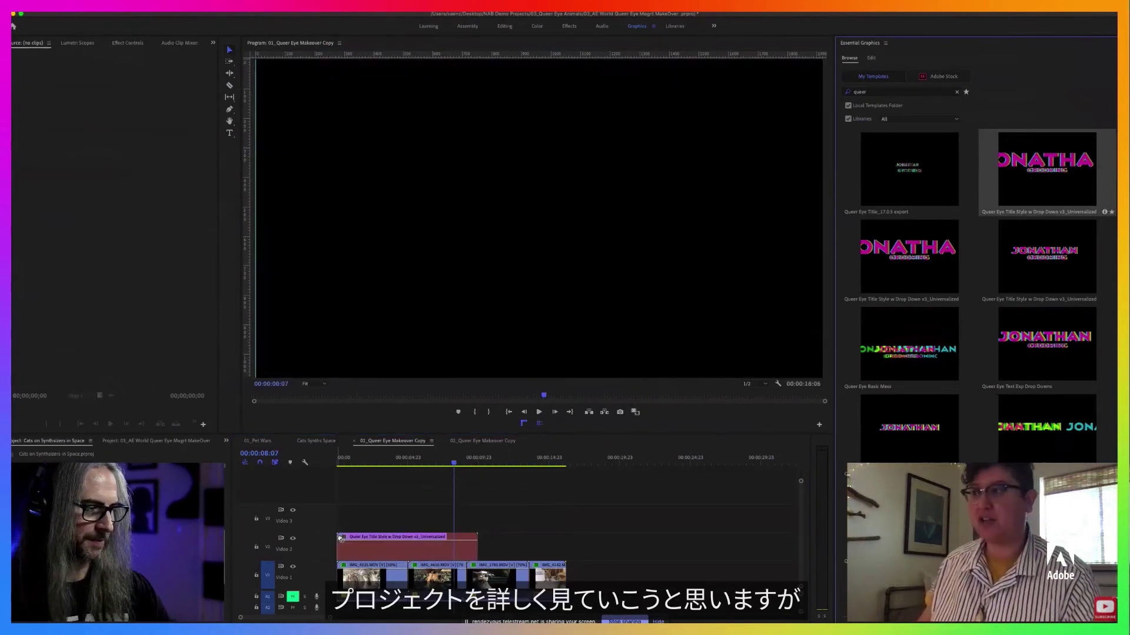
- Preview the title animation from the start of the sequence, stopping at 00:00:04:15
drag(454, 463, 342, 480)
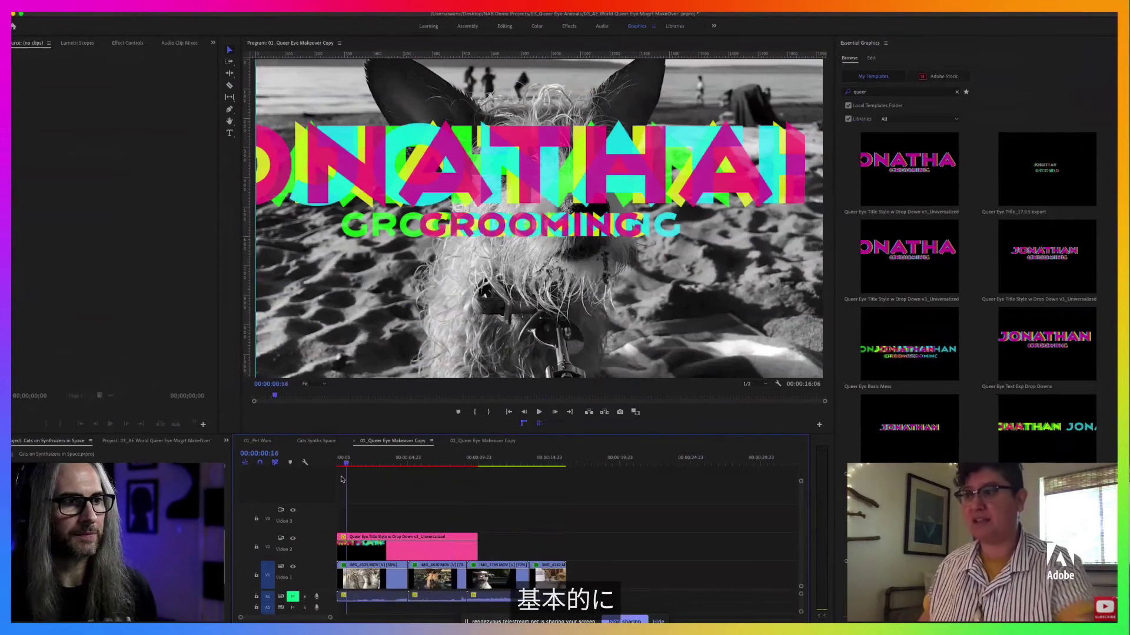
key(Home)
key(space)
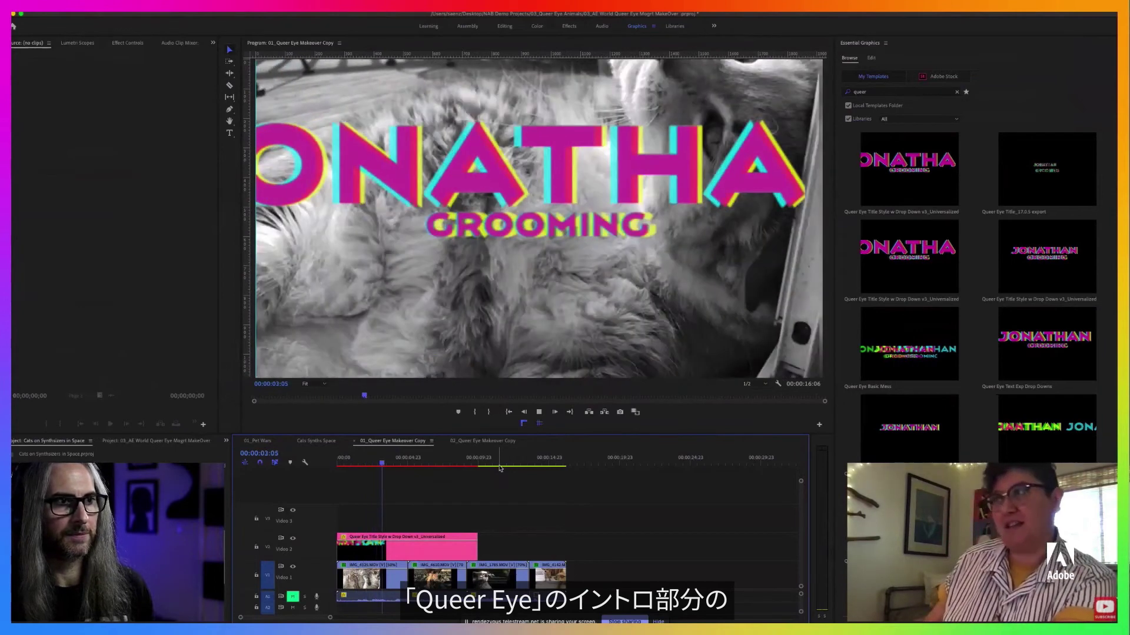
key(space)
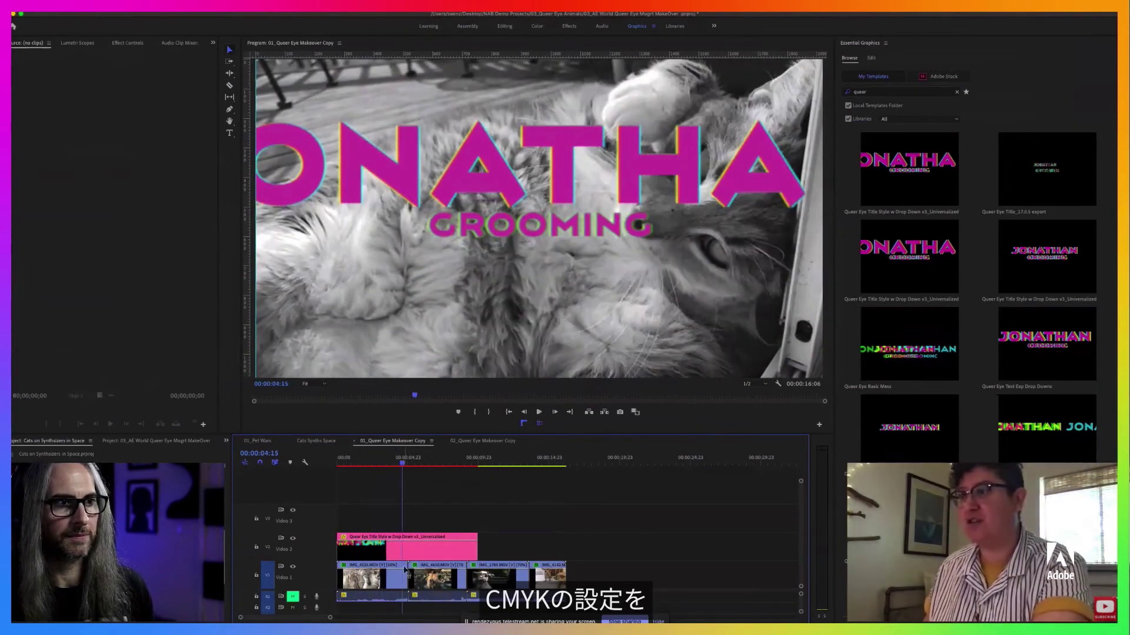
- Trim the title clip on Video 2 to end with the first video clip, and view it at 00:00:02:13
click(416, 546)
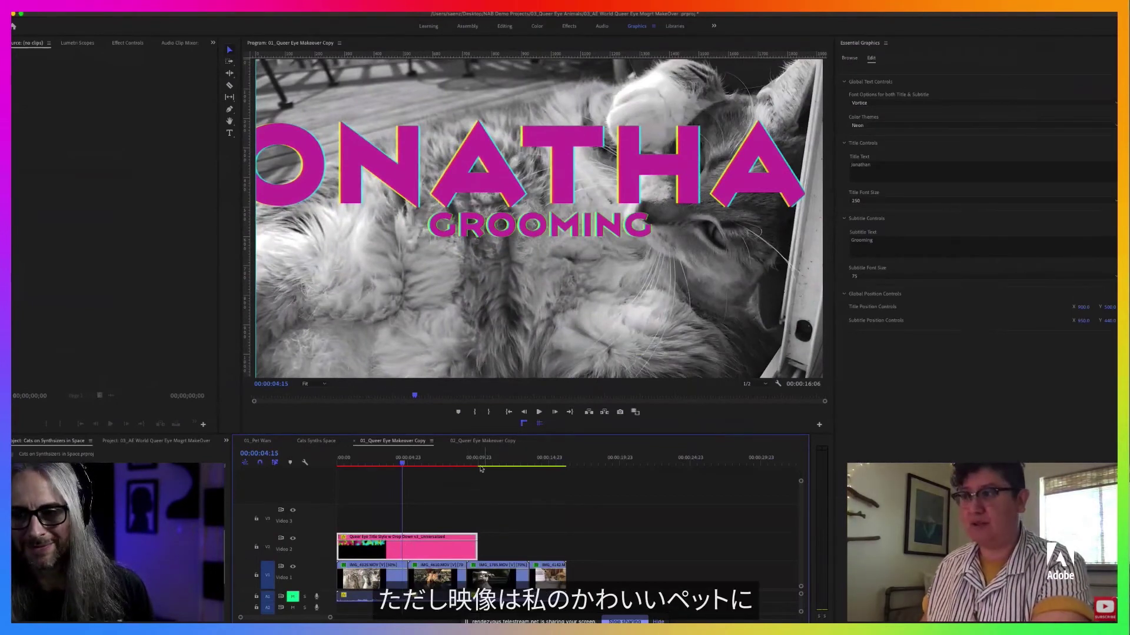
drag(403, 464, 365, 468)
drag(476, 547, 404, 545)
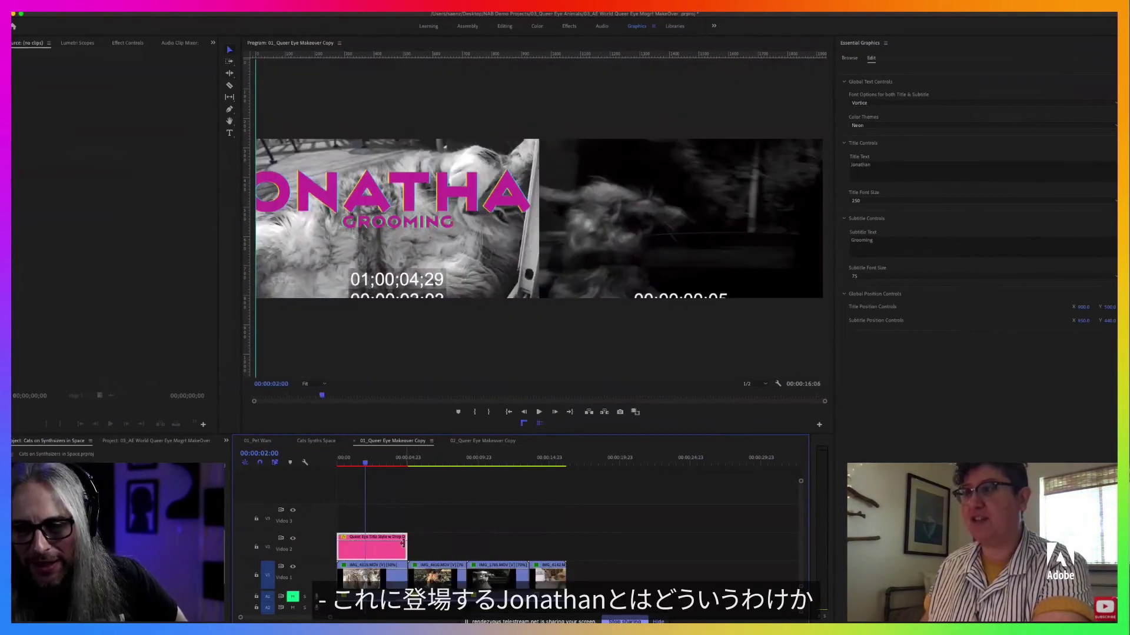
key(space)
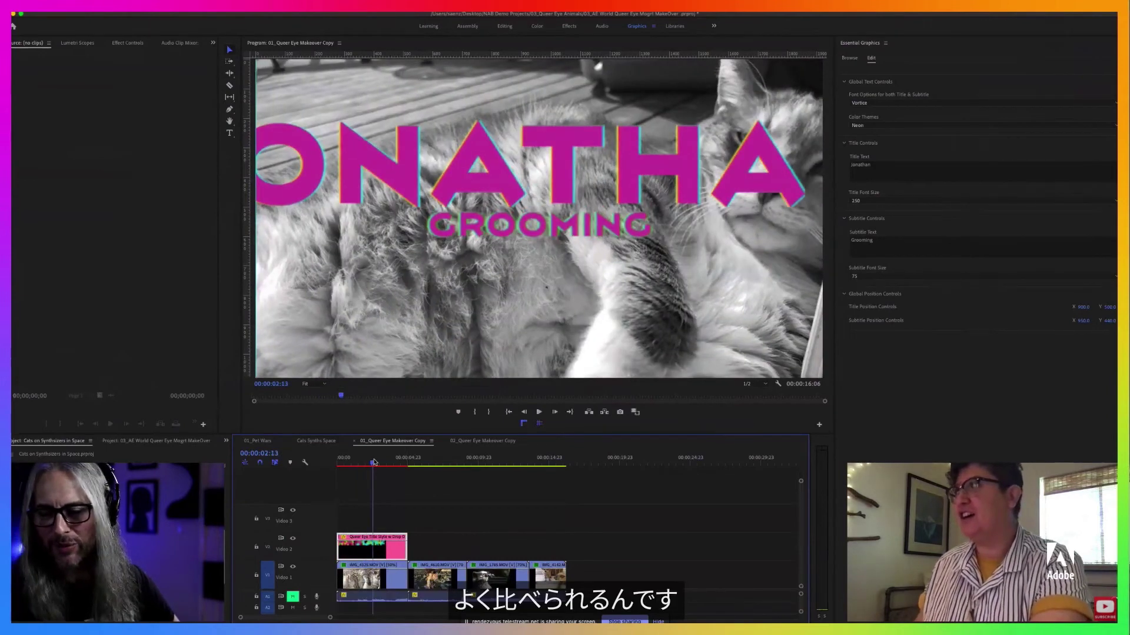
- Set the title text of the Queer Eye title clip to "Olivia"
click(882, 164)
text(Olivia)
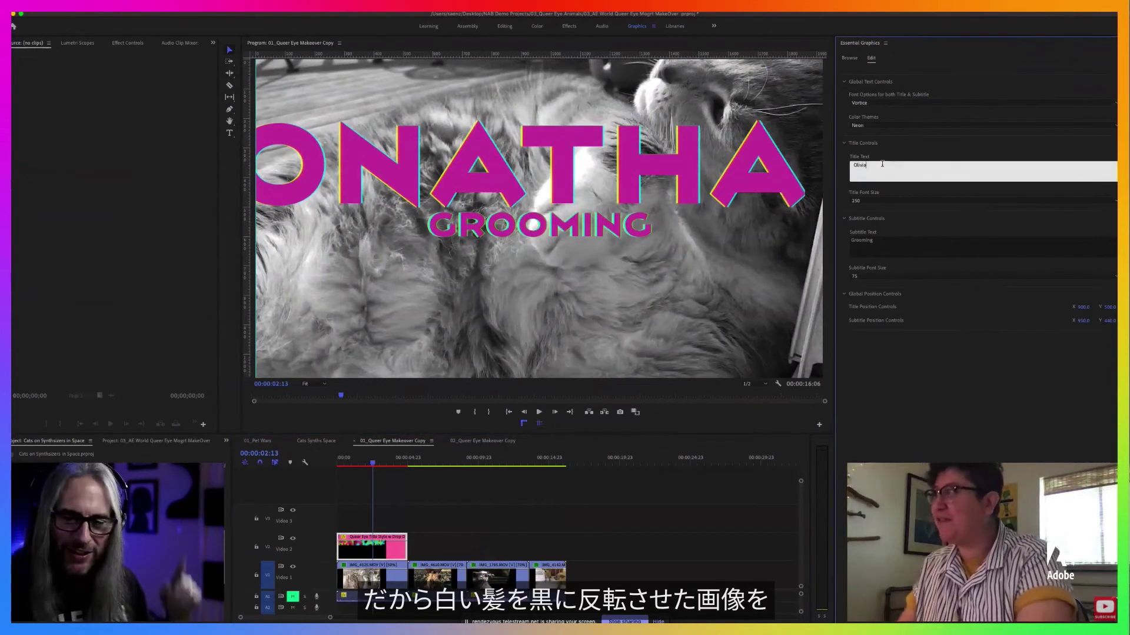
click(950, 226)
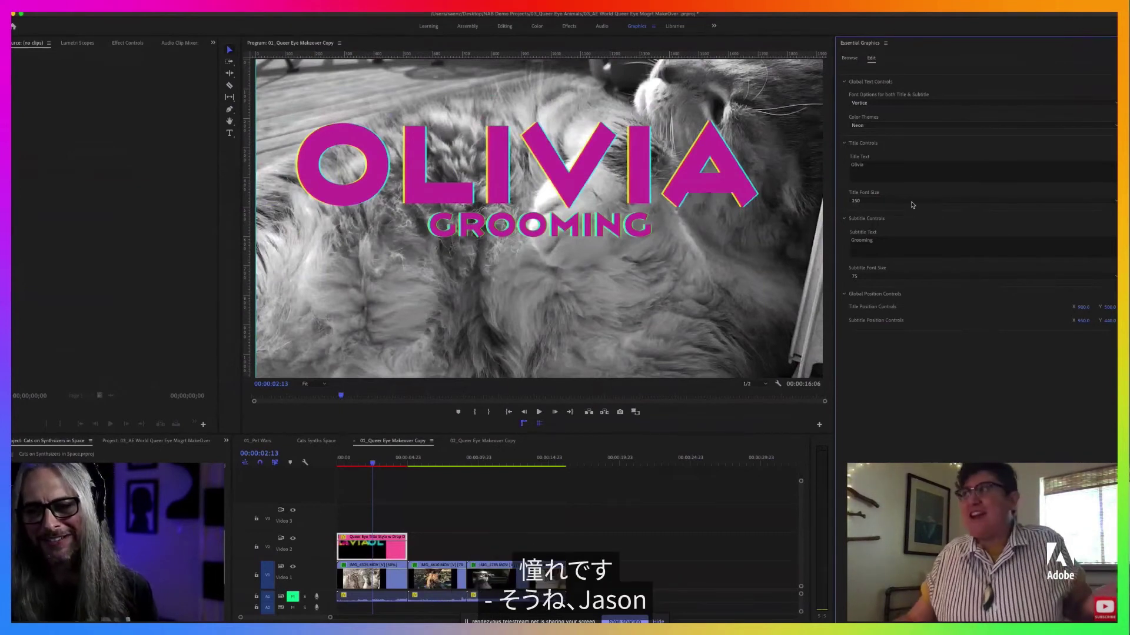
- Check the title font size and font choices, and set the font for both title and subtitle to Amboy
click(913, 199)
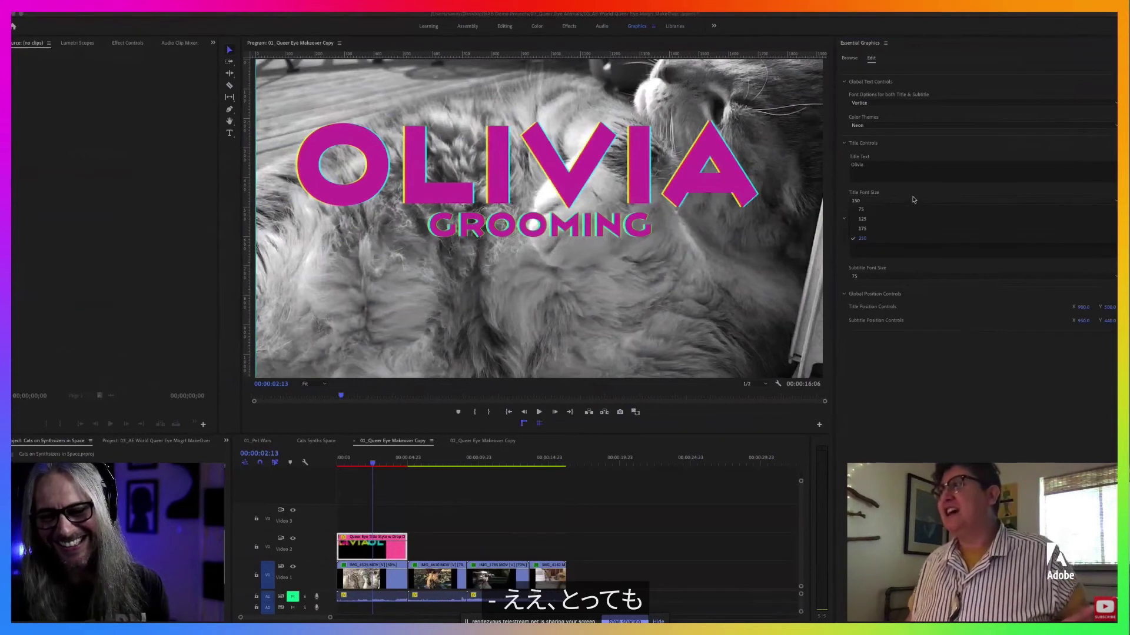
click(910, 104)
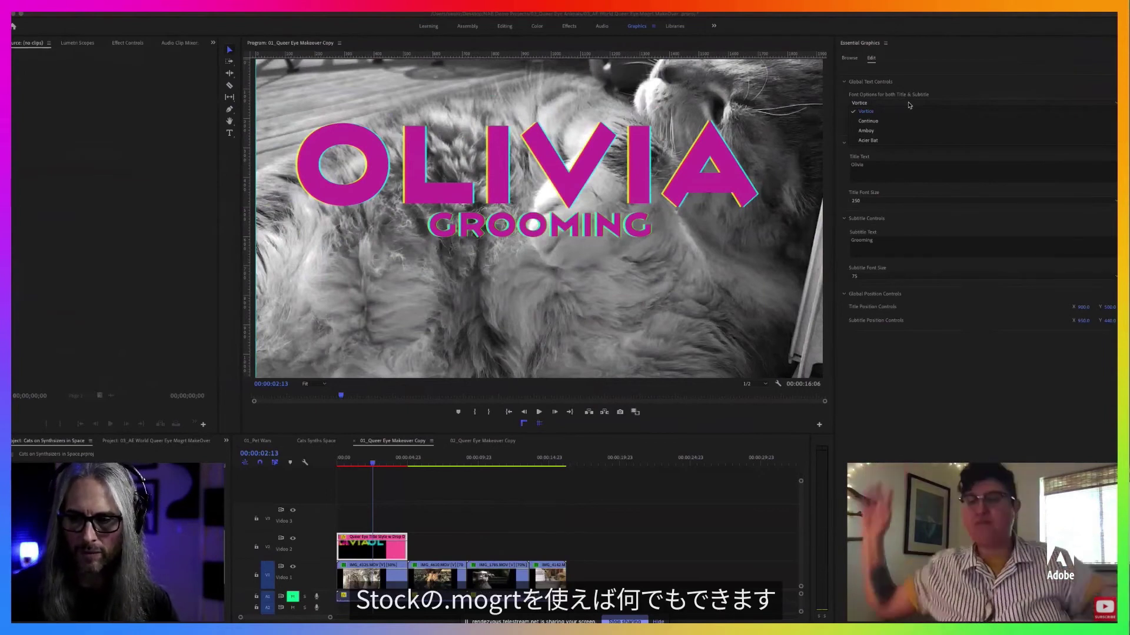
click(910, 105)
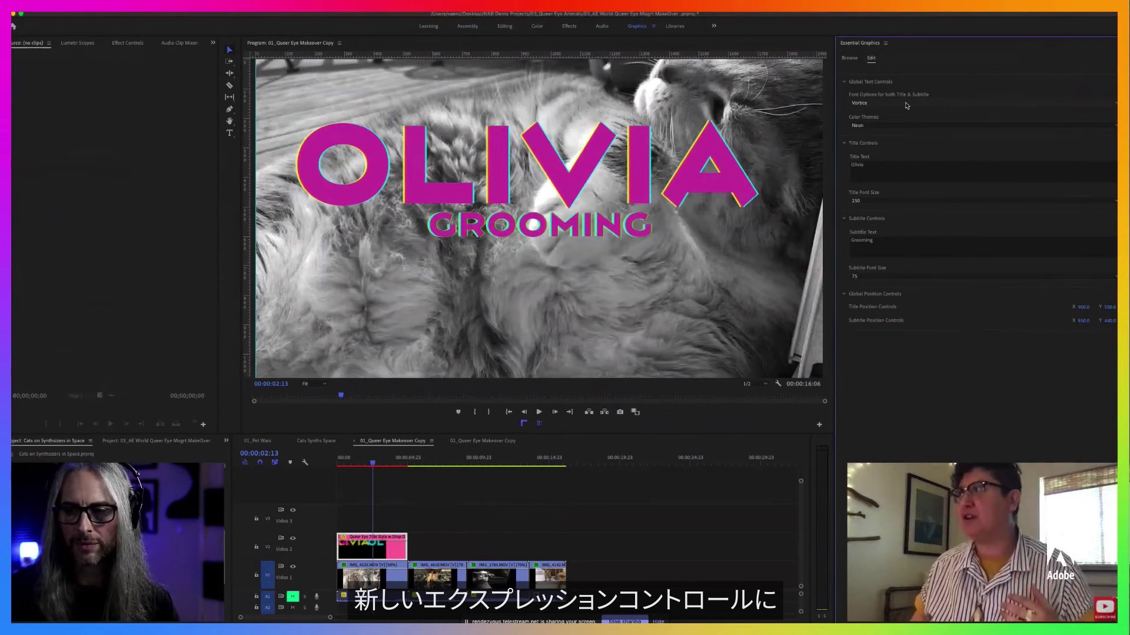
click(907, 105)
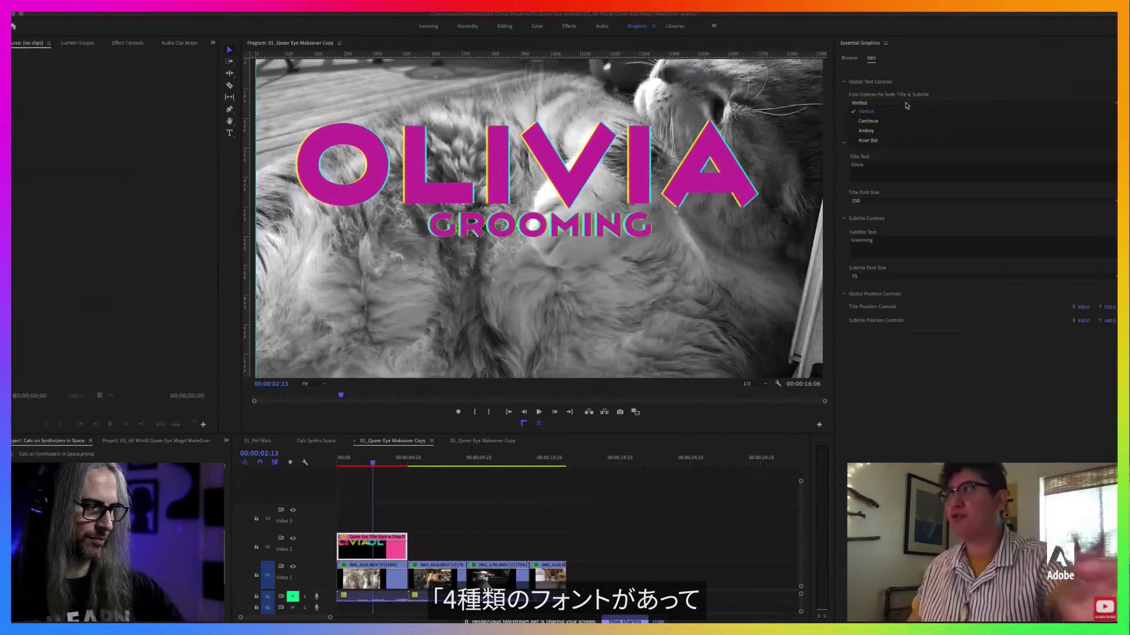
click(893, 120)
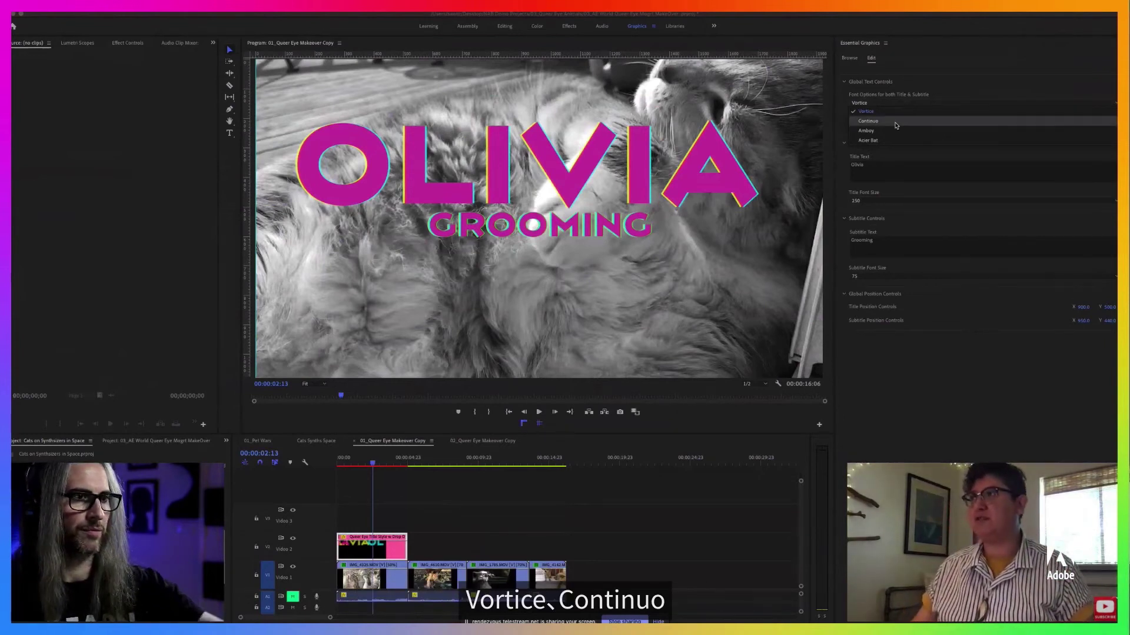
click(893, 103)
click(893, 121)
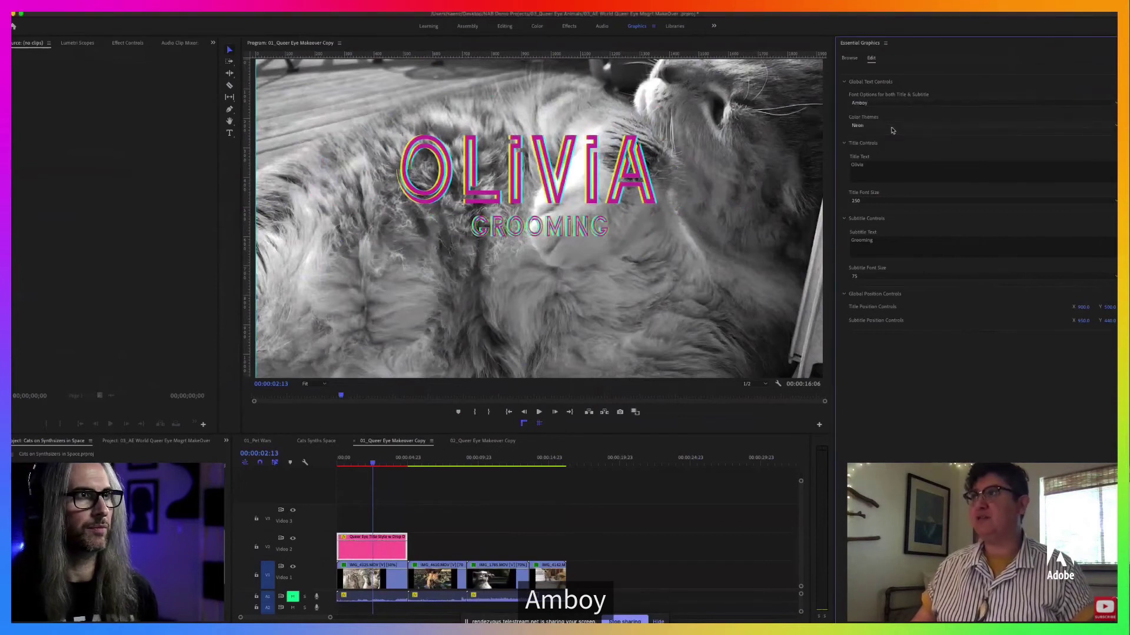
- Try the Acier Bat font for the title and subtitle, and set both to Vortice
click(893, 103)
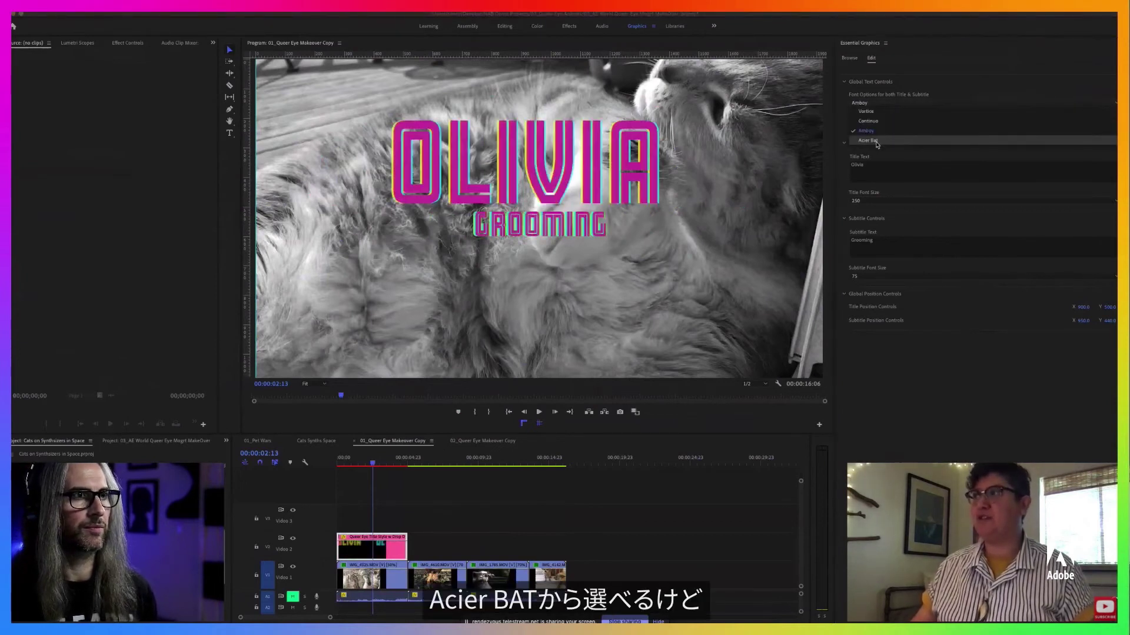
click(909, 141)
click(898, 104)
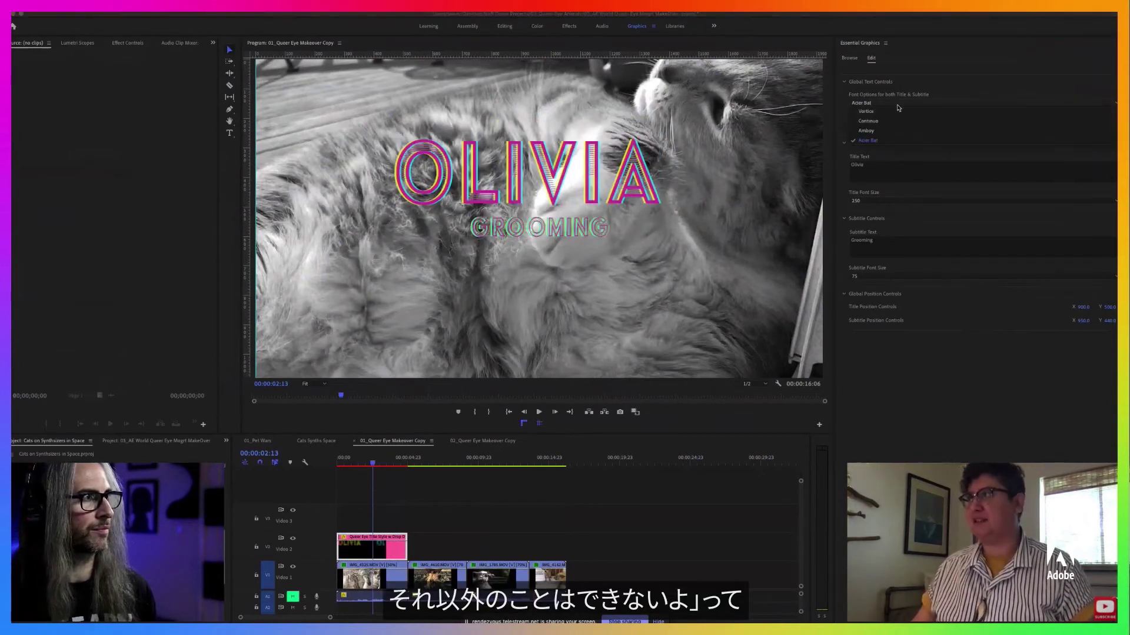
click(897, 112)
- Try the Space Mountain, Toy Story and last listed color themes on the title, view it at 00:00:00:22, and return to Neon
click(894, 123)
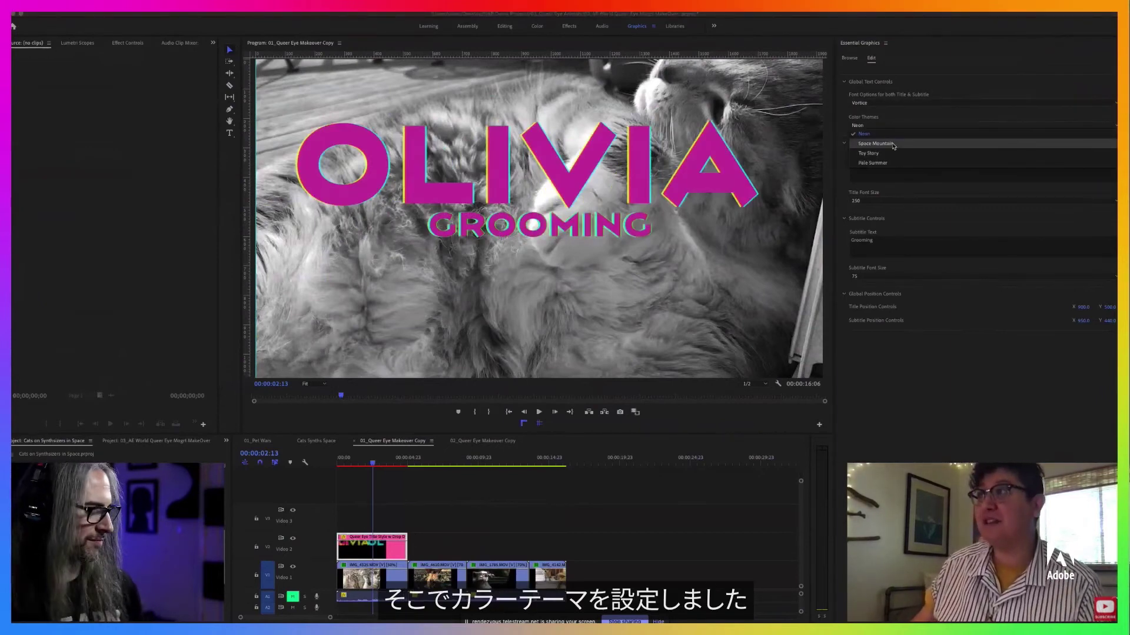
click(893, 144)
click(894, 125)
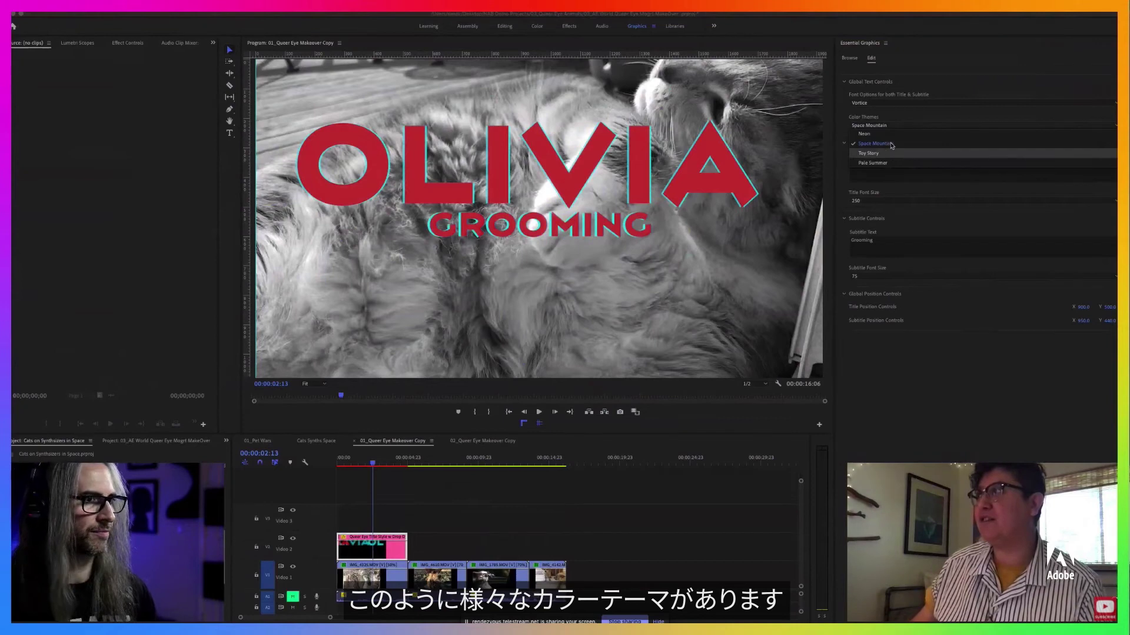
click(891, 152)
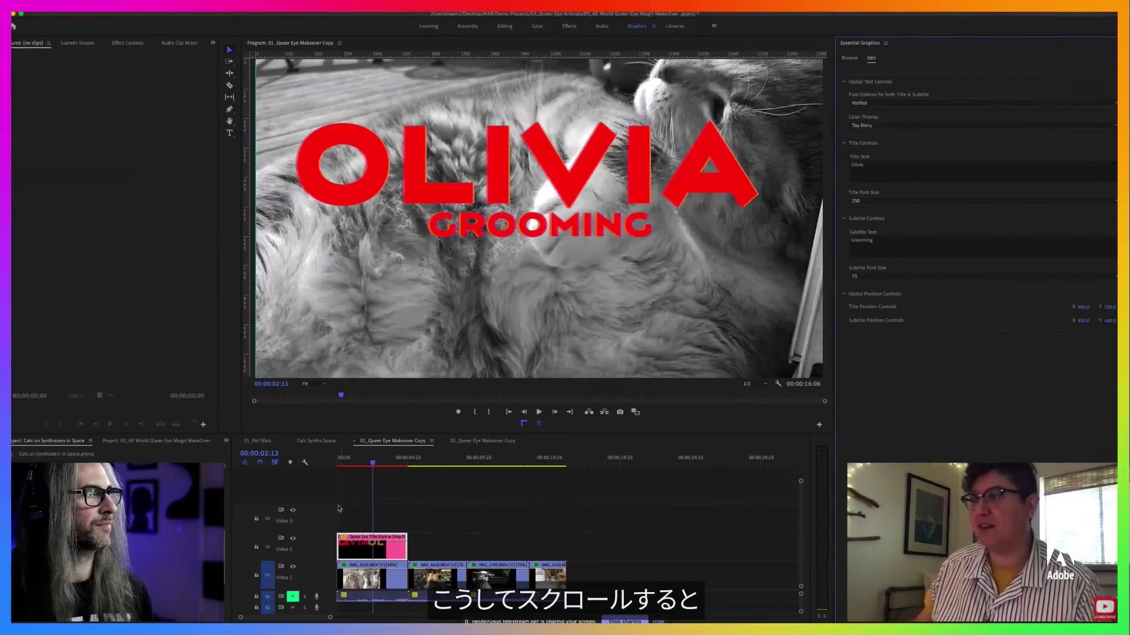
click(349, 464)
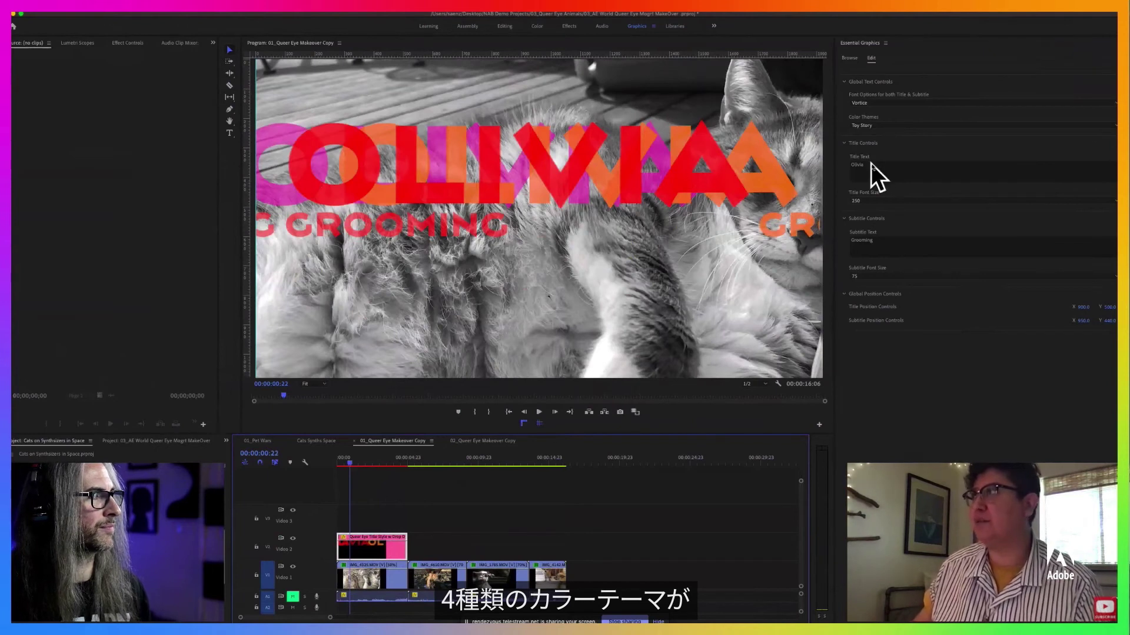
click(880, 126)
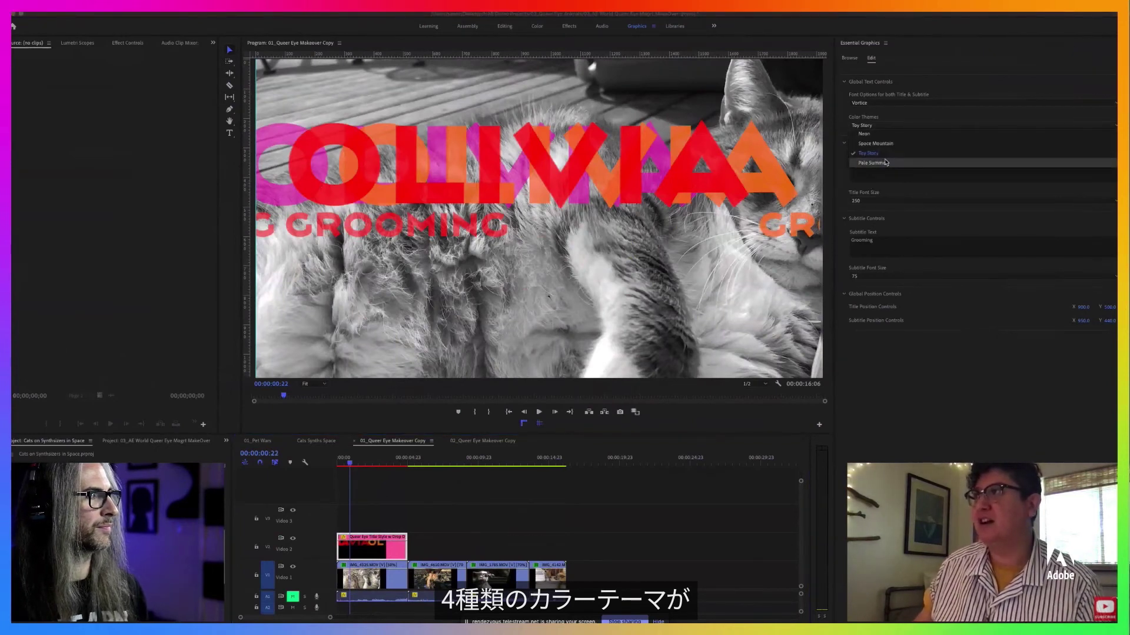
click(886, 162)
click(877, 125)
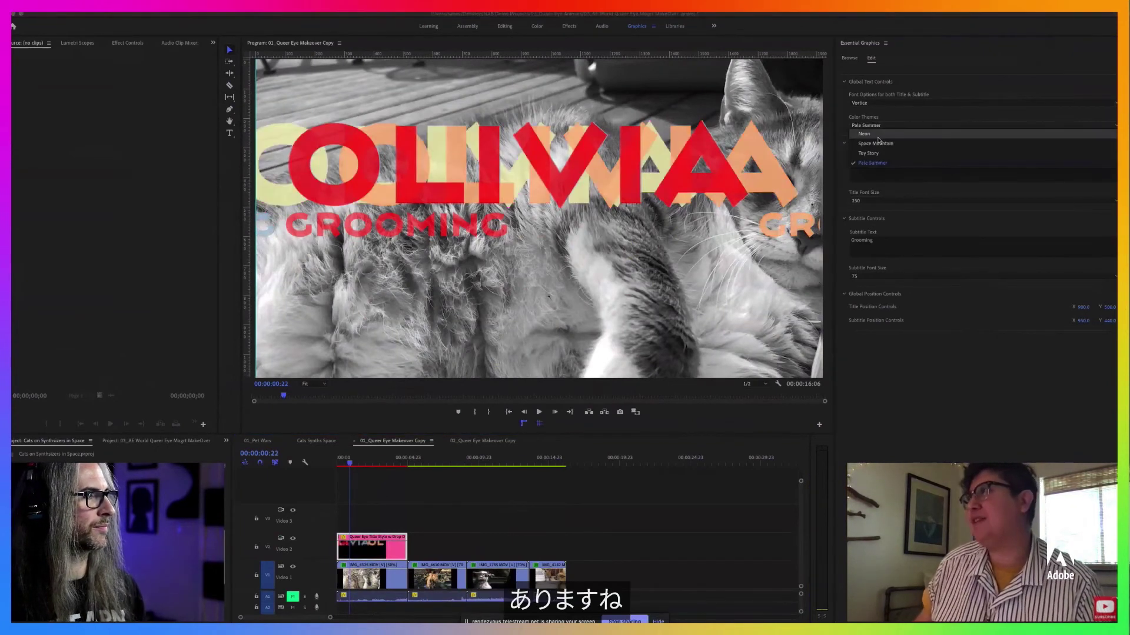
click(865, 134)
- Set the title font size to 175 and the subtitle font size to 50
click(878, 202)
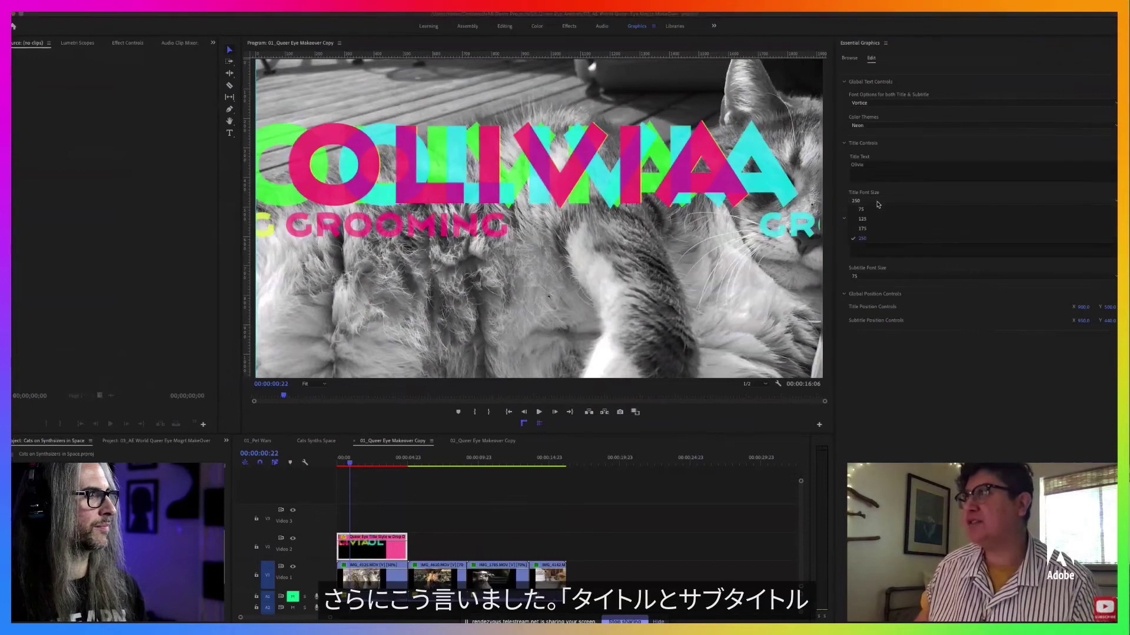
click(873, 229)
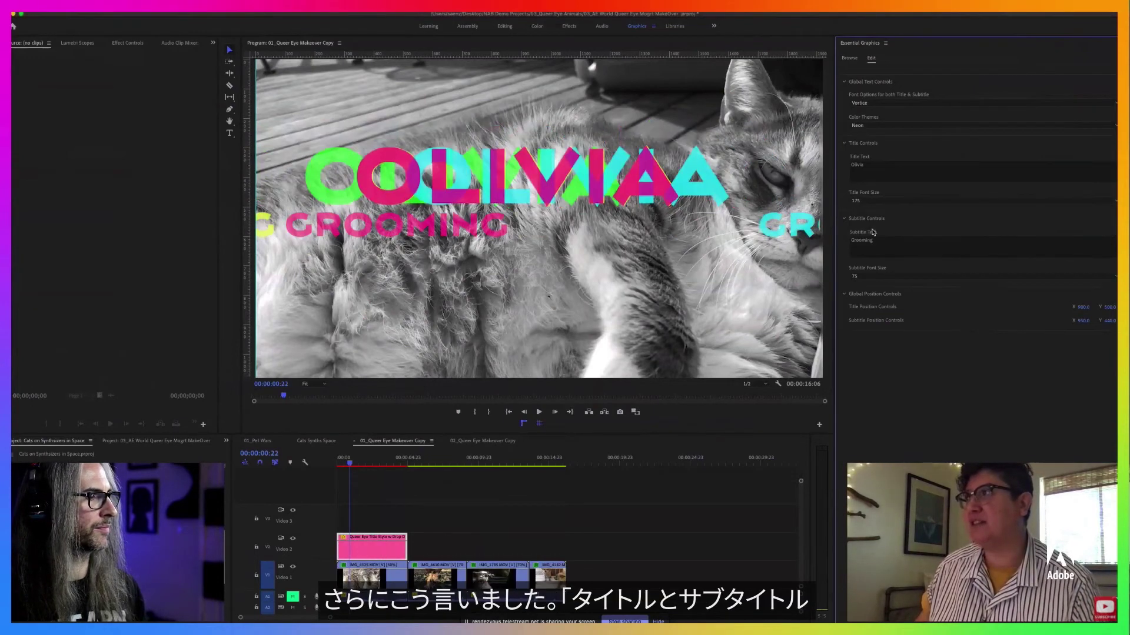
click(886, 276)
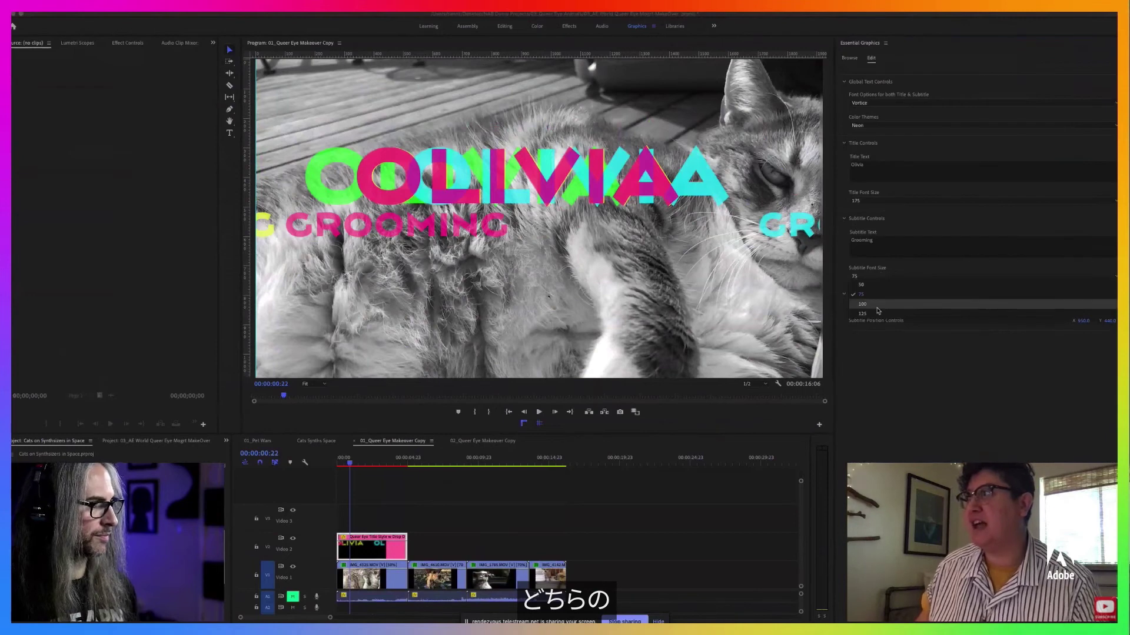
click(876, 284)
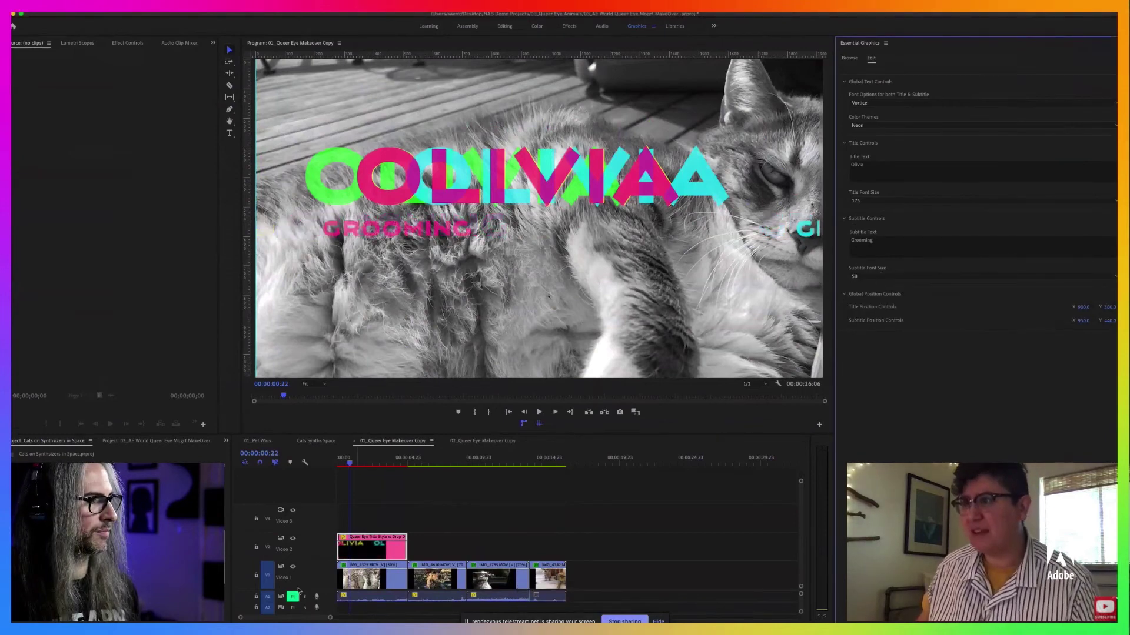
- View the title at 00:00:01:17 and shift it horizontally toward the frame's left edge by lowering its X position
drag(350, 463, 361, 463)
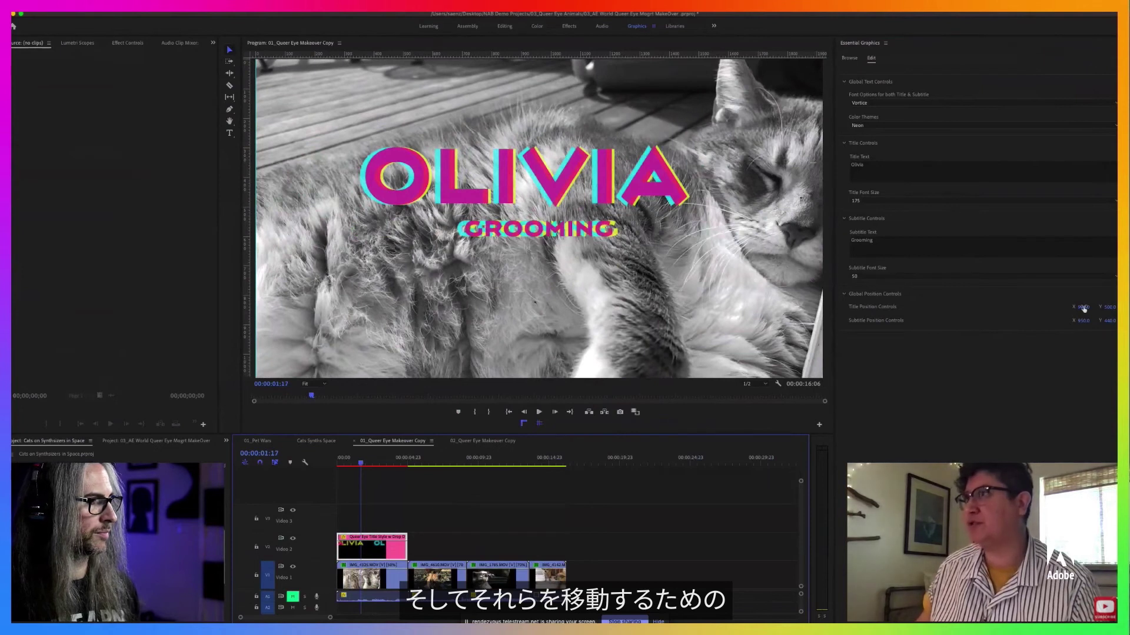
drag(1083, 308, 927, 308)
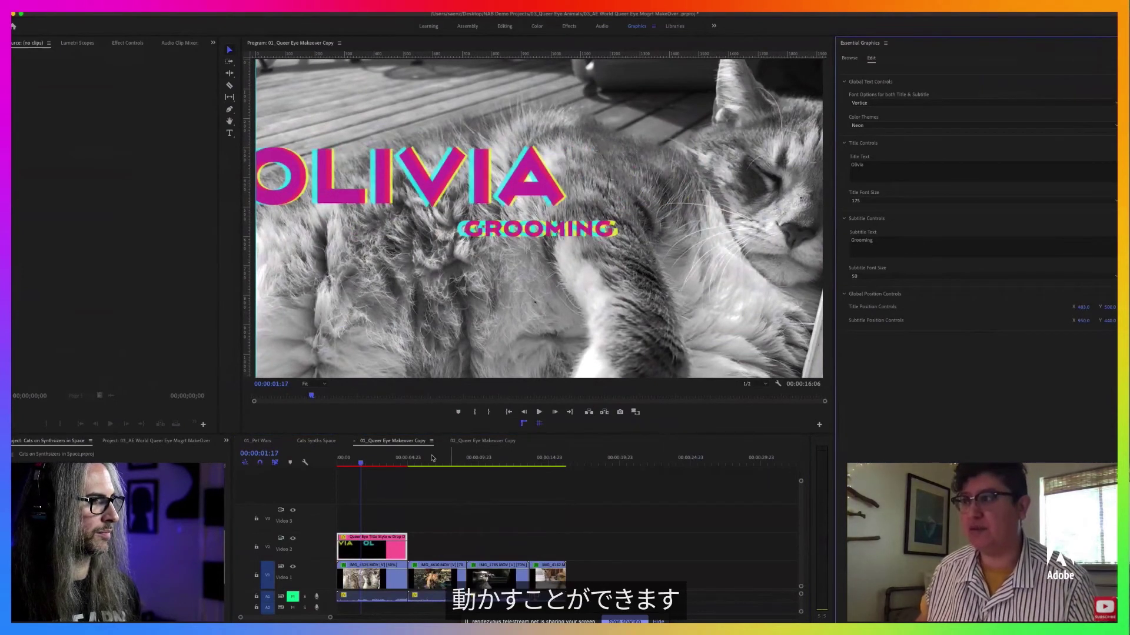
- Open the 02_Queer Eye Makeover Copy sequence and play it from near the start
click(486, 442)
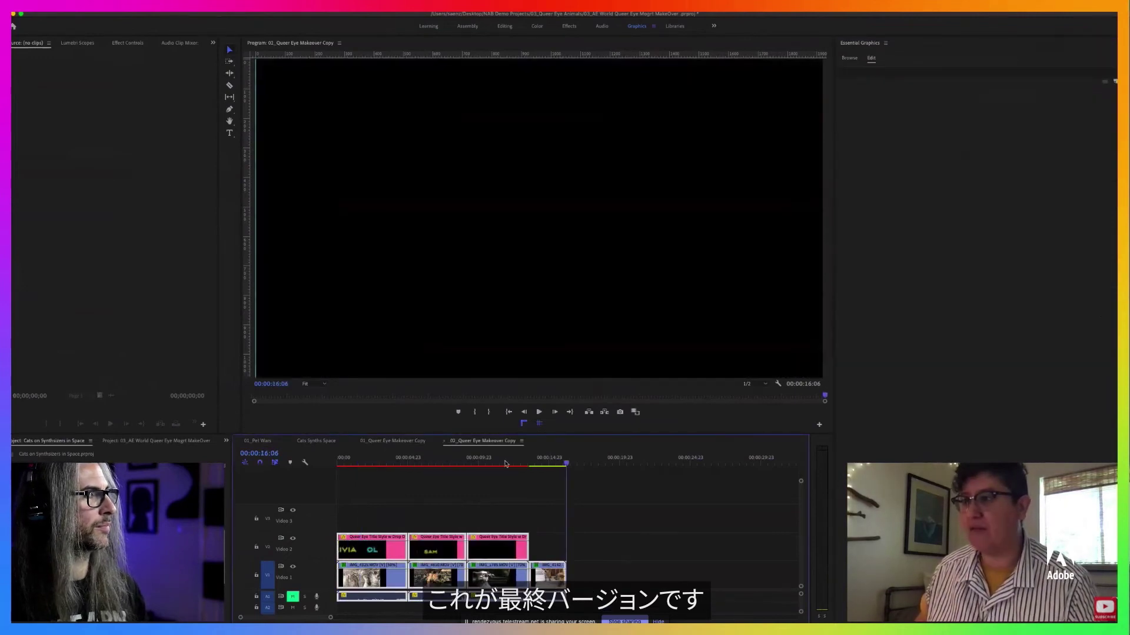
click(344, 465)
key(space)
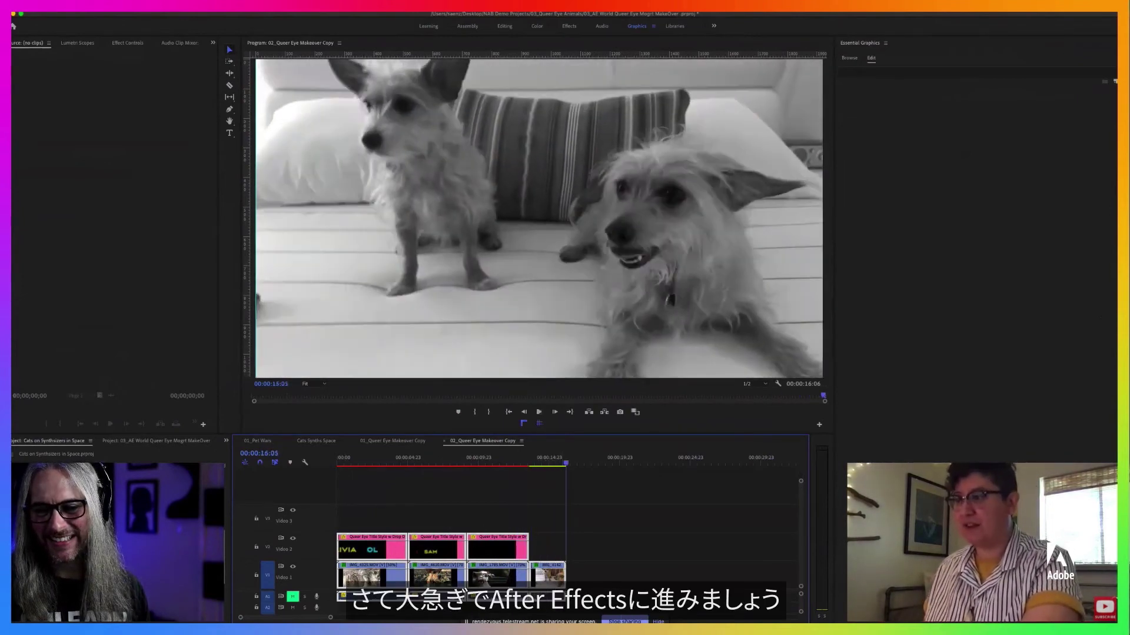
- Switch to After Effects and preview the title animation in the 04_Pre-Comp_Titles composition from about 0;00;01;02
click(432, 615)
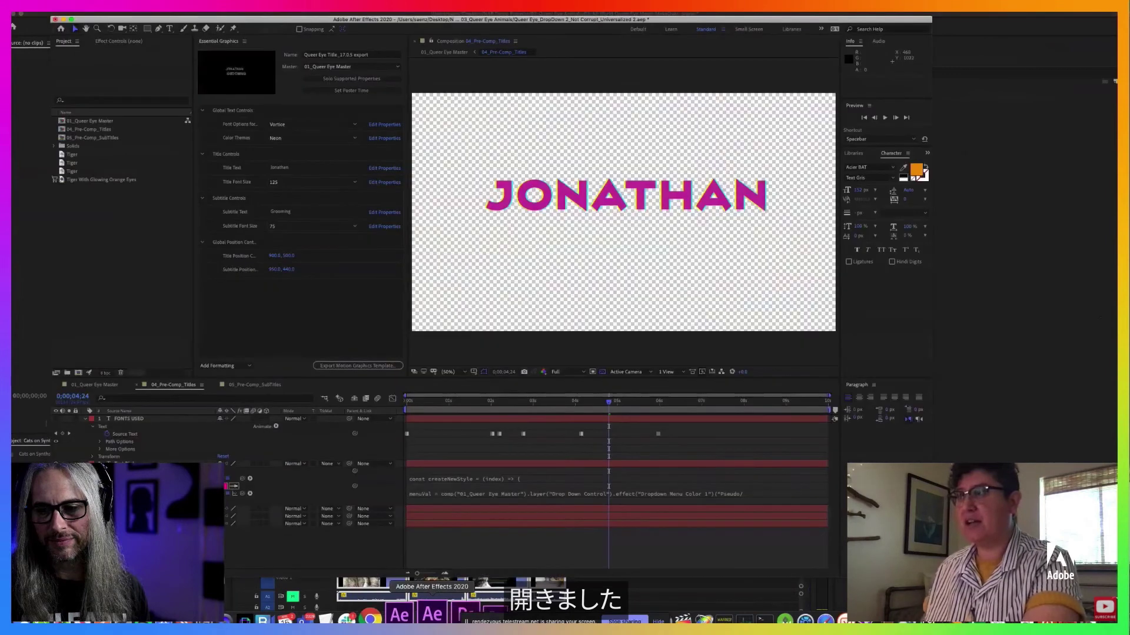
click(450, 402)
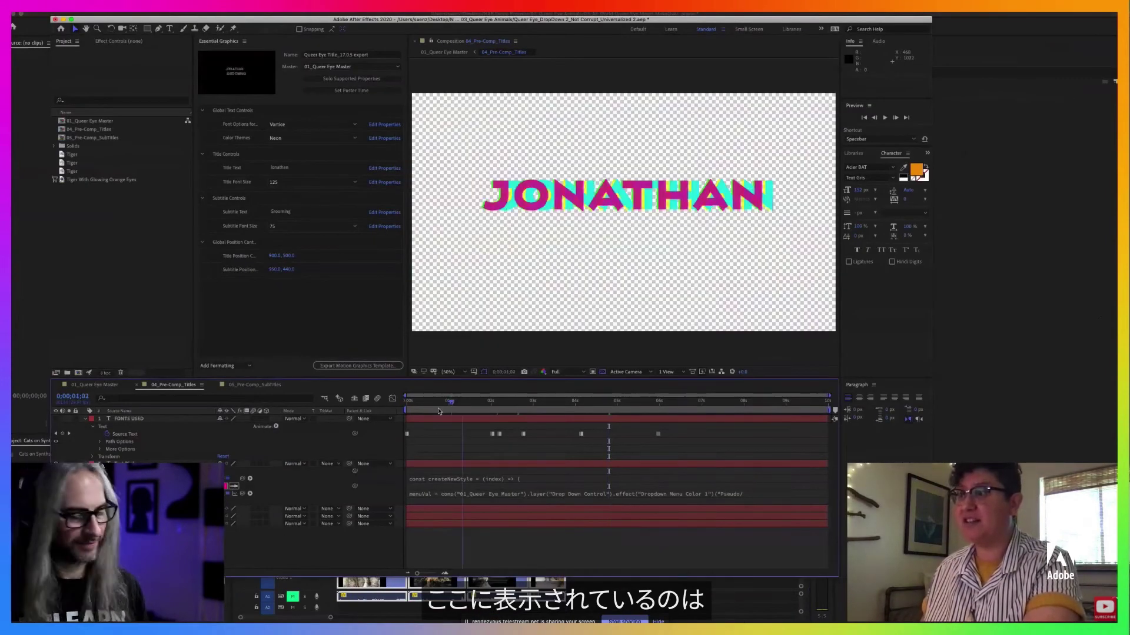
key(space)
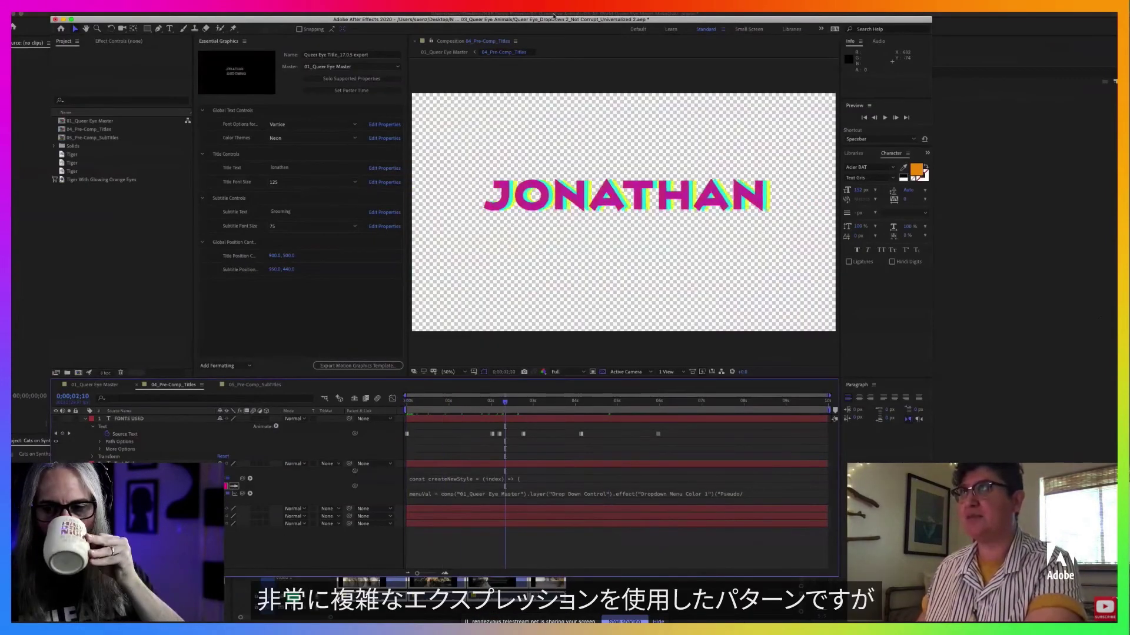
- Move the After Effects window toward the screen's upper corner and enlarge it
drag(553, 16, 508, 10)
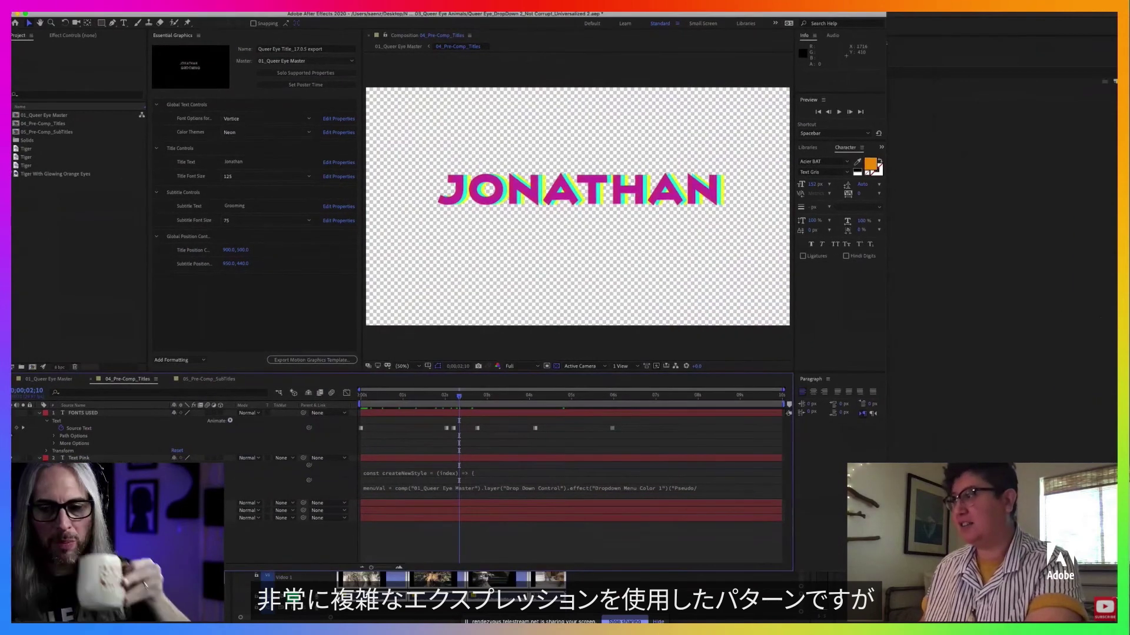
drag(887, 572, 1073, 609)
- Reveal the Font Options control's source in the 01_Queer Eye Master timeline and examine its drop-down control effects
click(193, 106)
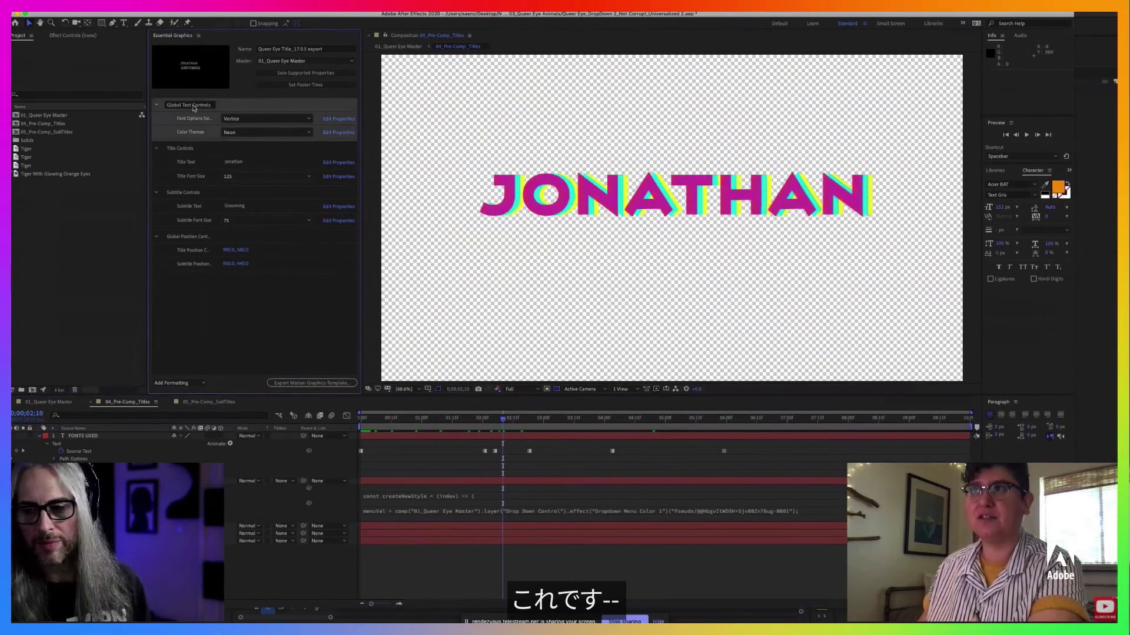
right_click(243, 109)
click(172, 120)
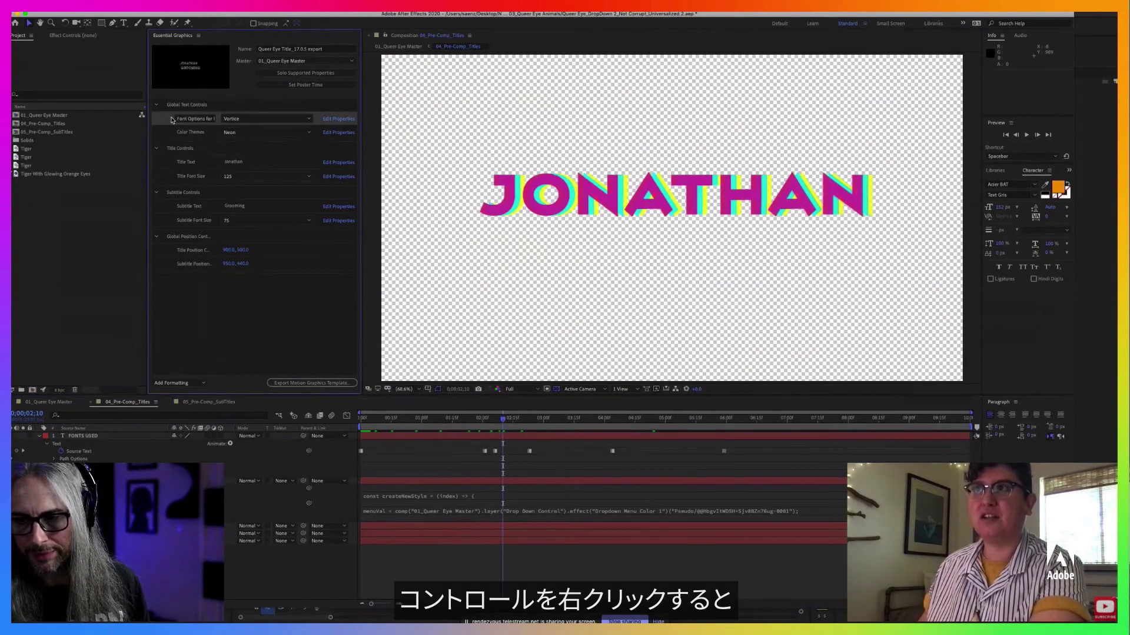
right_click(172, 120)
click(183, 126)
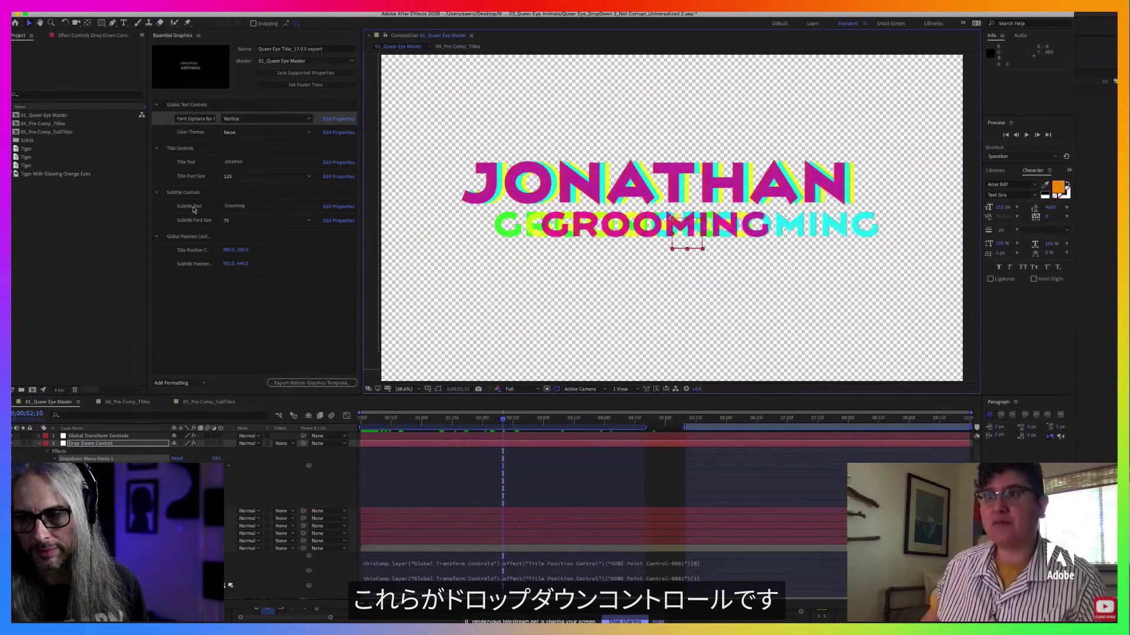
scroll(438, 482, down, 3)
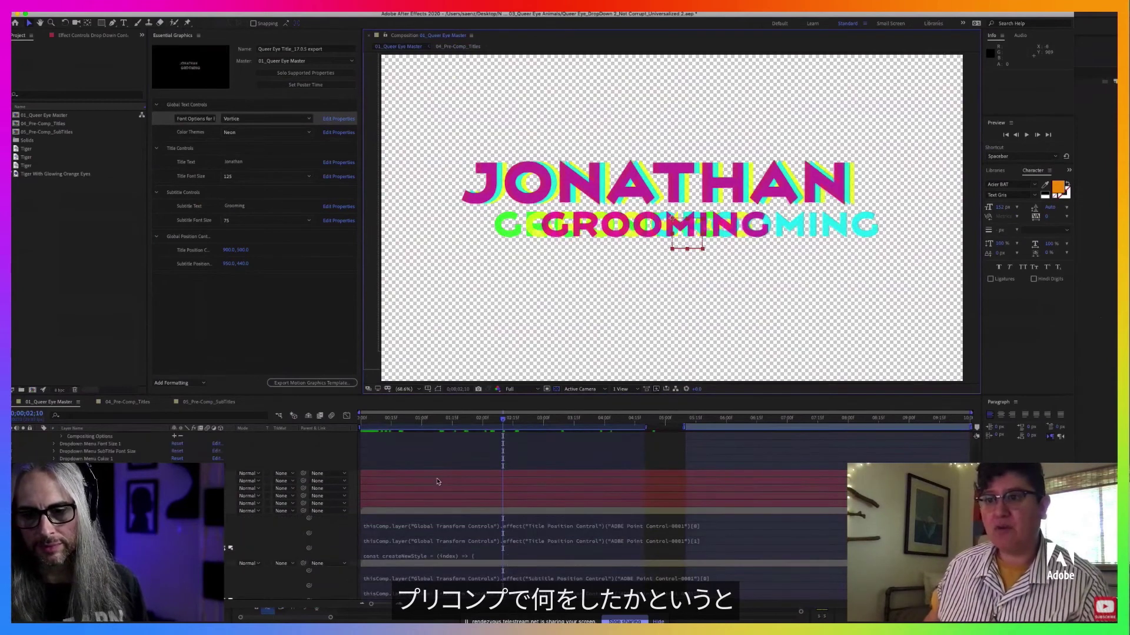
- Return to the 04_Pre-Comp_Titles composition and reveal the expressions on the three text layers that follow Text Pink
click(128, 402)
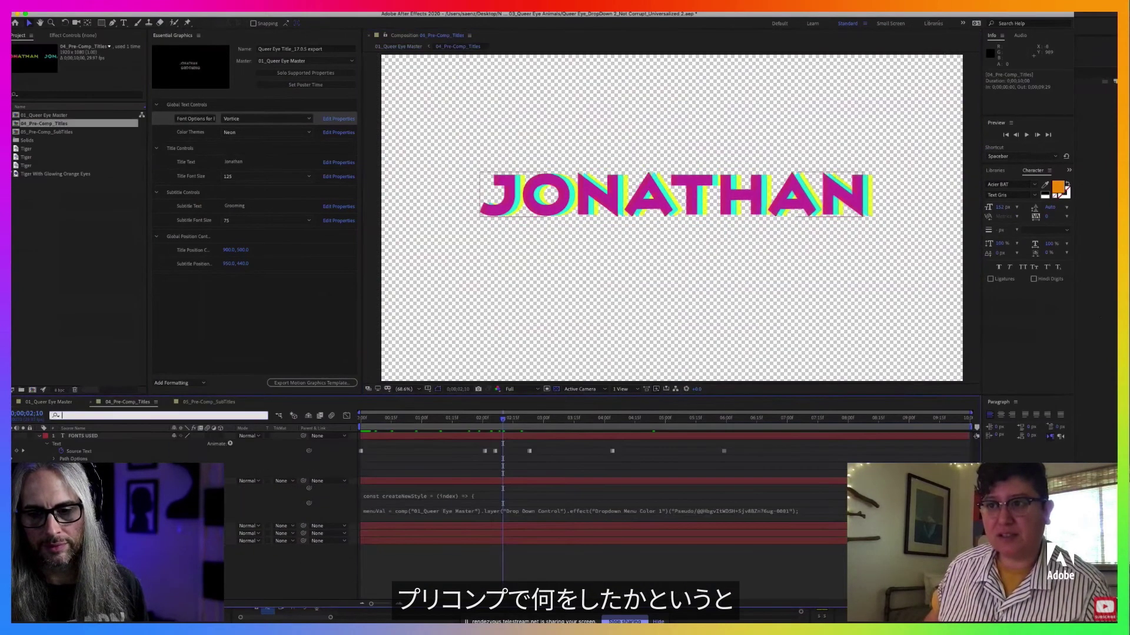
click(674, 214)
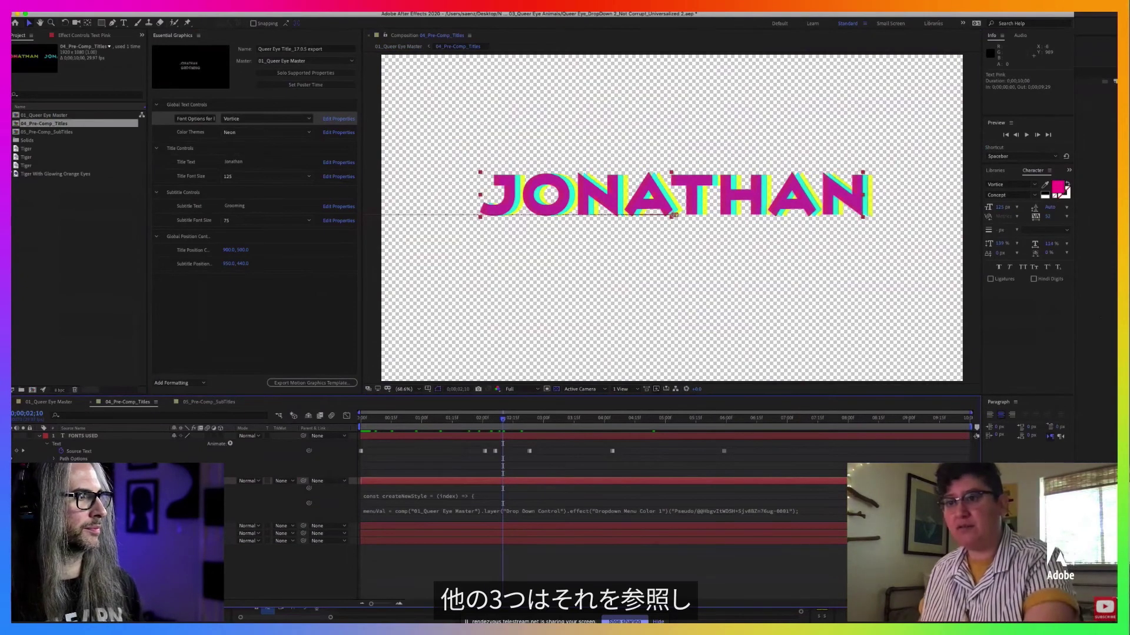
click(601, 526)
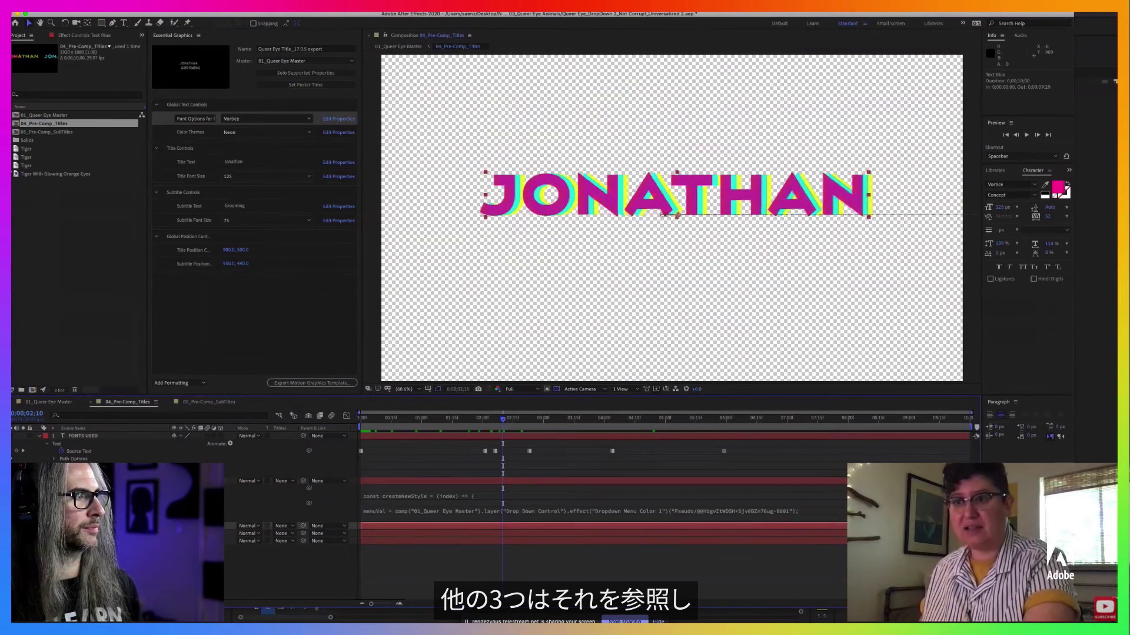
shift+click(600, 541)
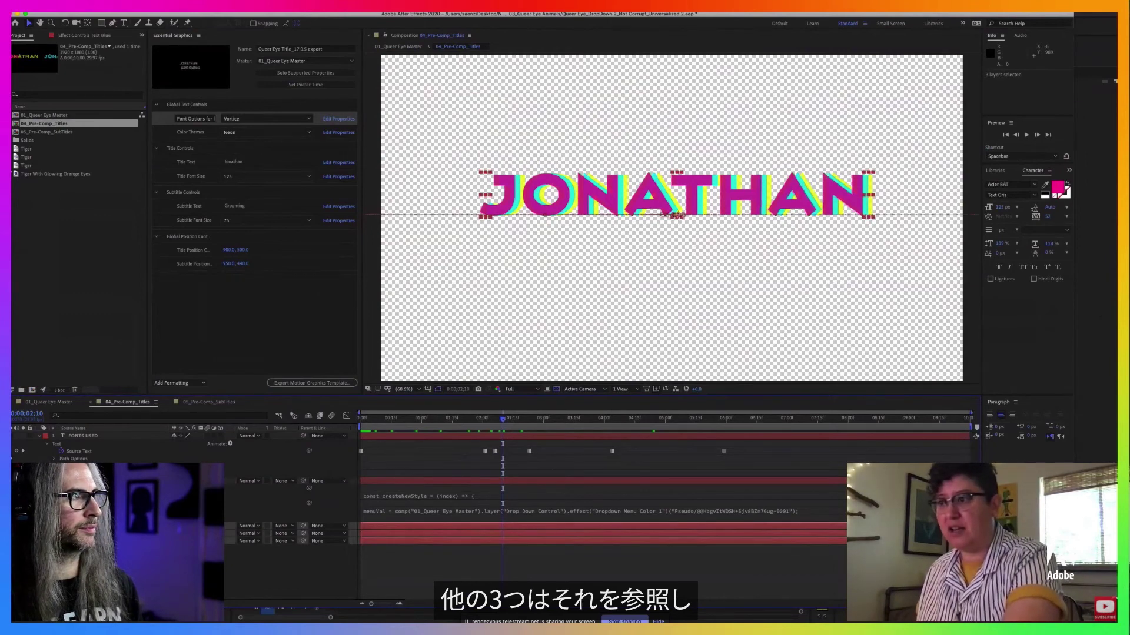
key(e)
key(e)
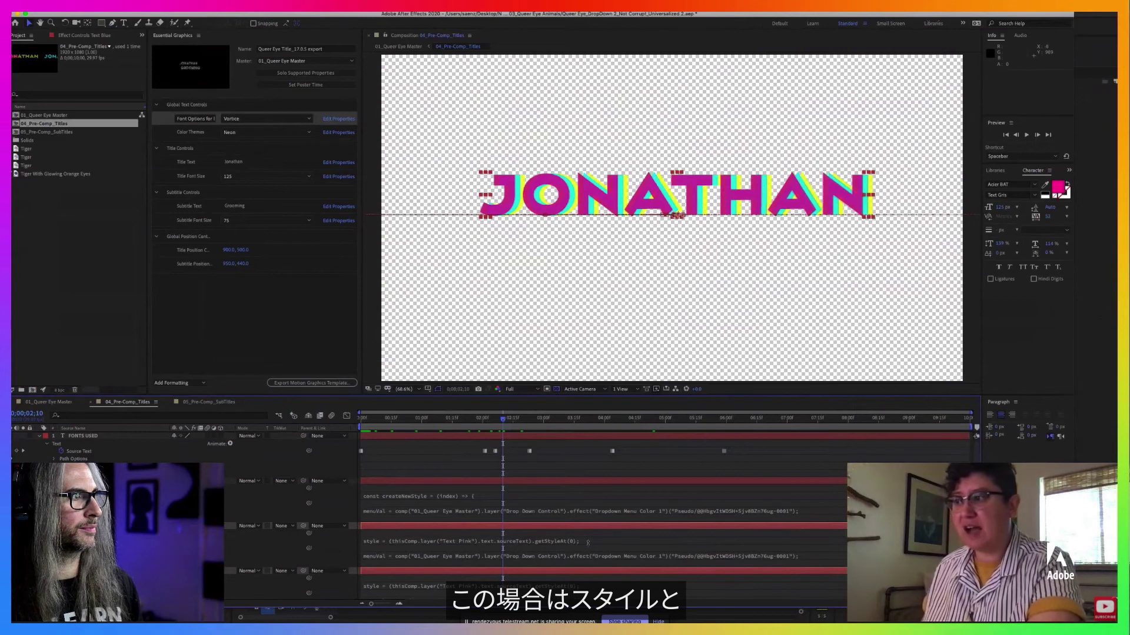
- Examine the source text expression that references Text Pink and the menuVal expression that drives the color theme
click(606, 546)
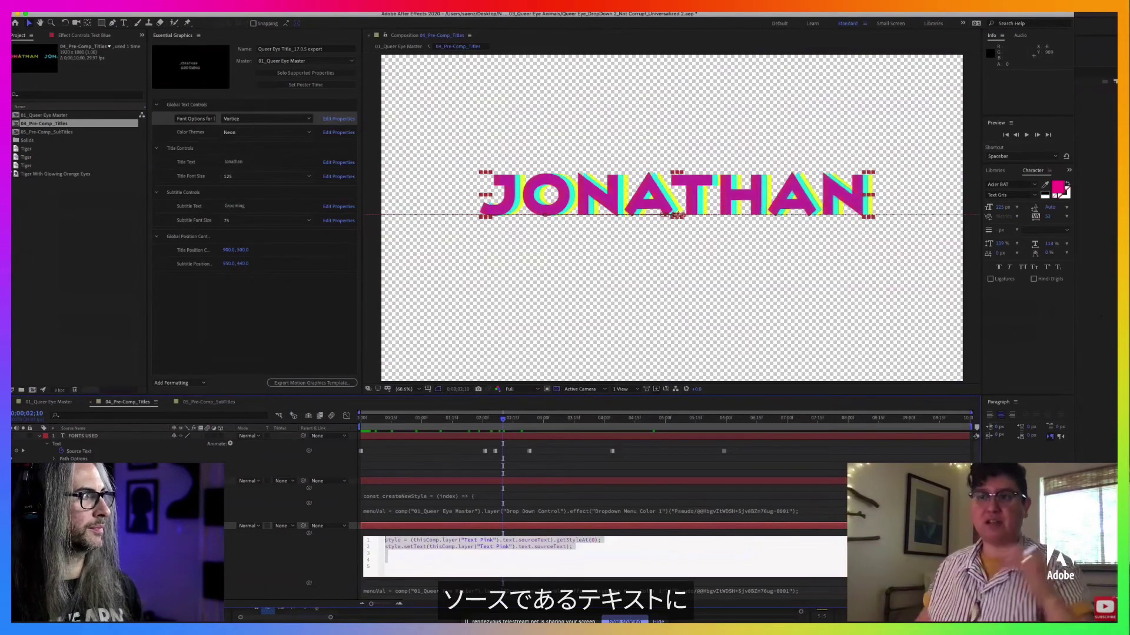
click(589, 471)
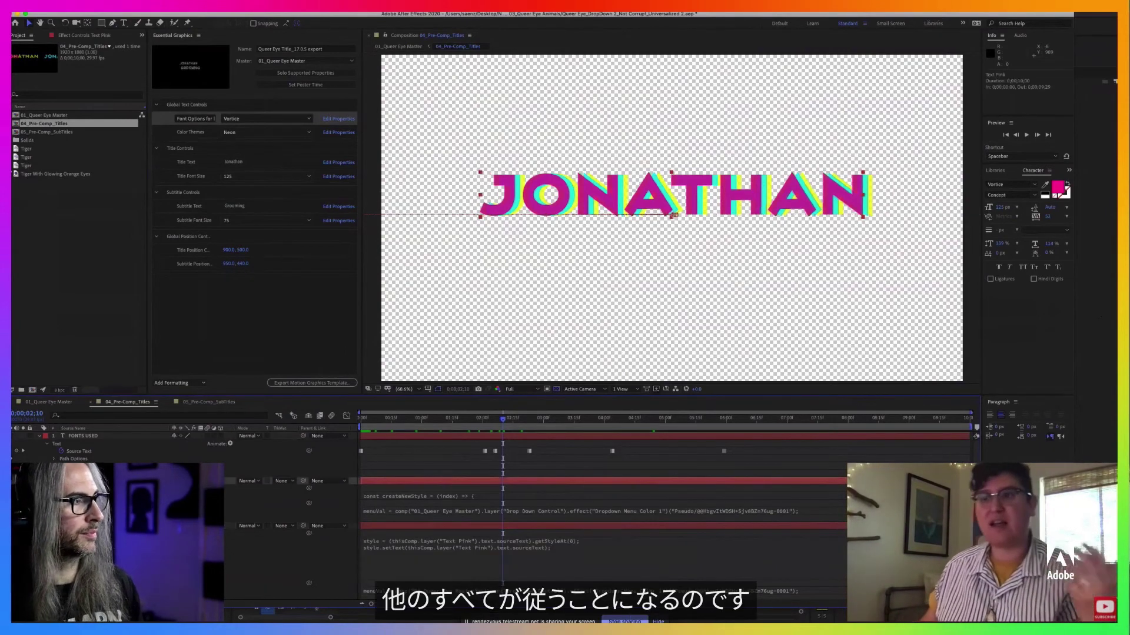
scroll(537, 515, down, 1)
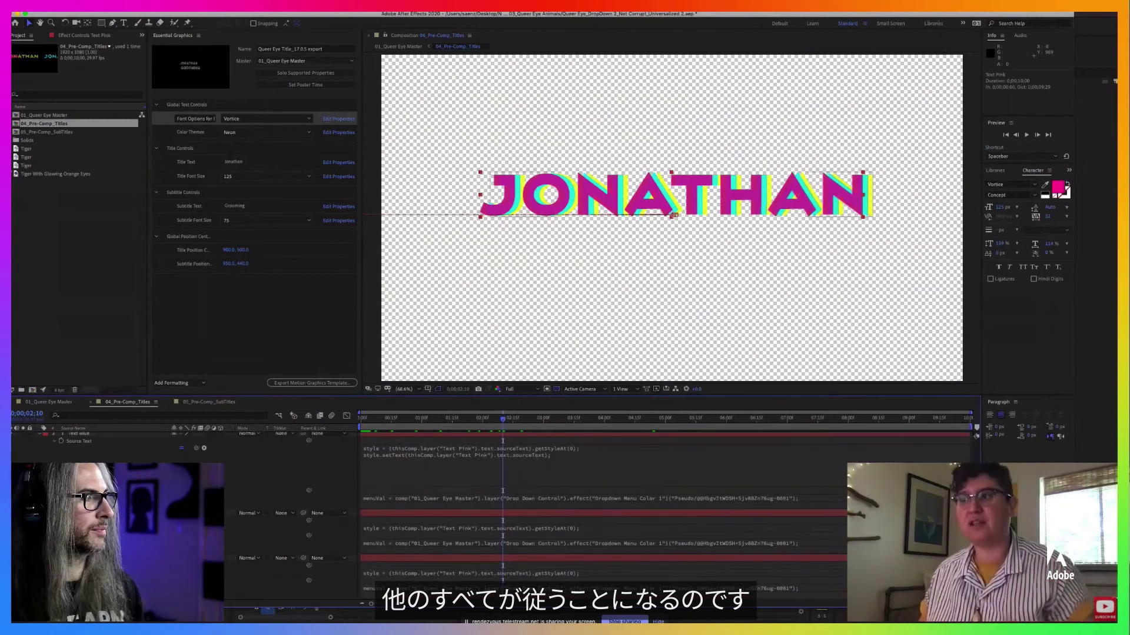
scroll(481, 574, down, 2)
click(480, 574)
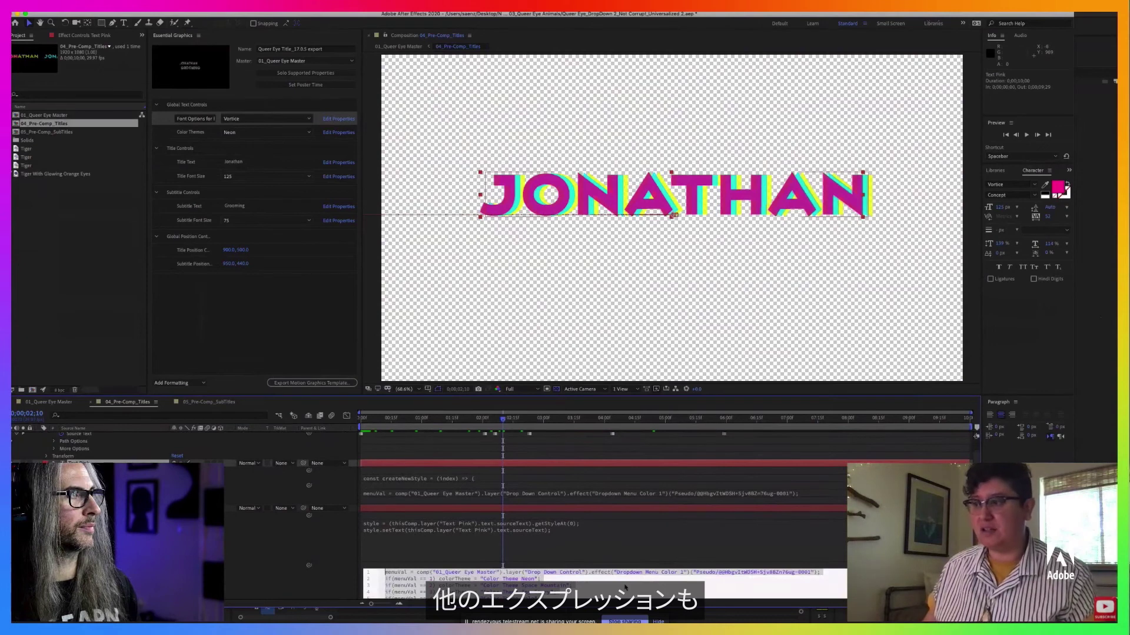
scroll(625, 588, up, 1)
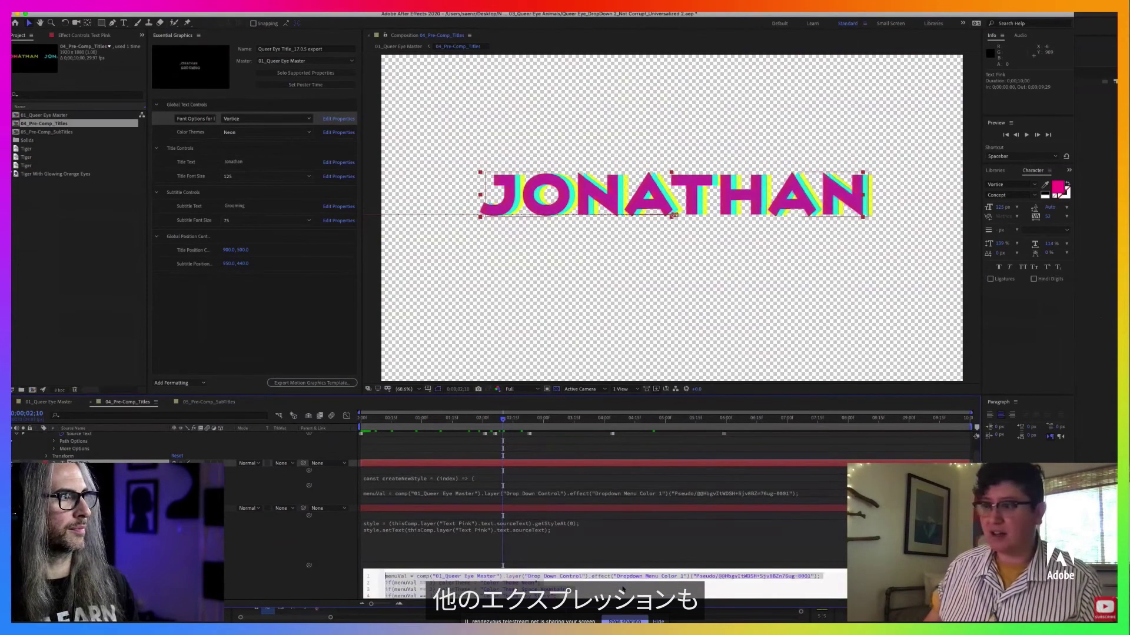
scroll(623, 588, down, 1)
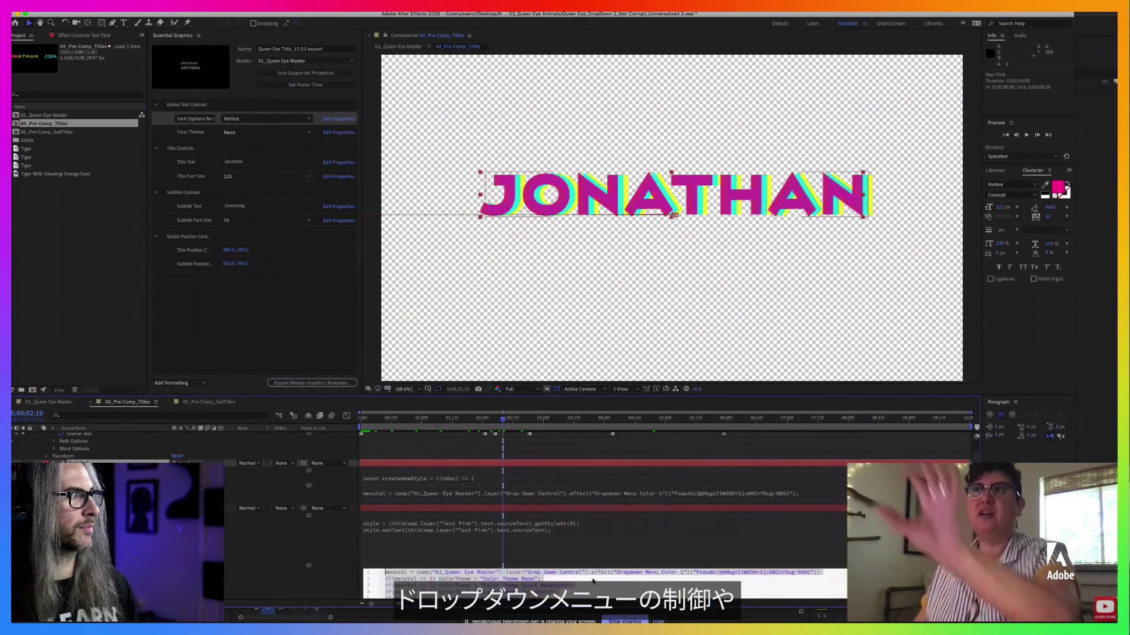
- Check the choices in the Font Options control, and view the title composition at 0;00;02;25
click(256, 120)
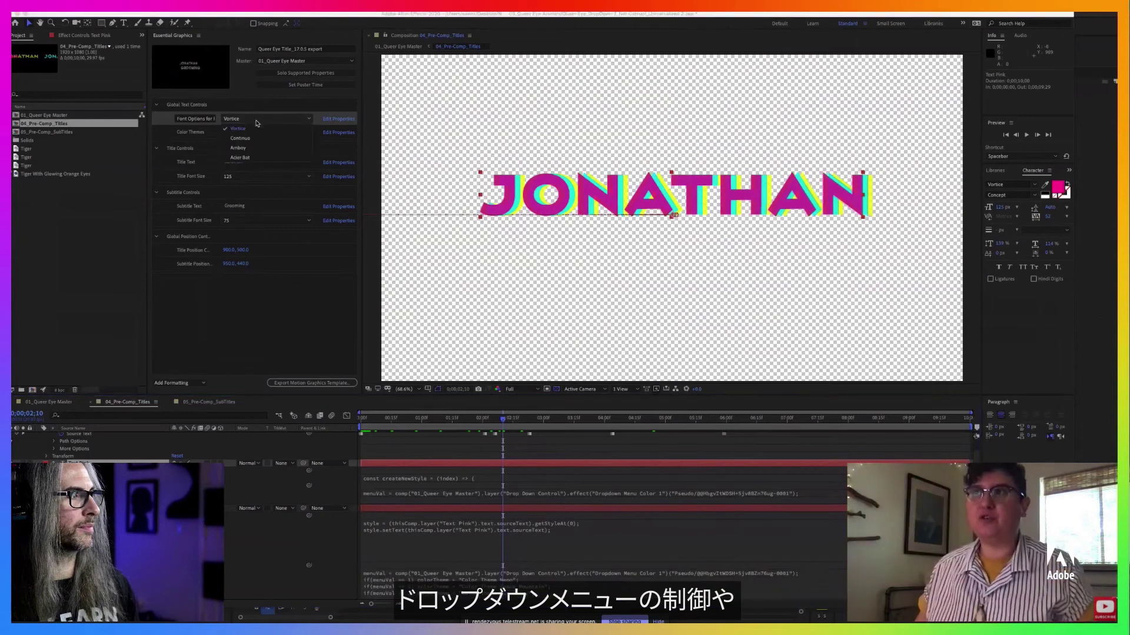
click(179, 133)
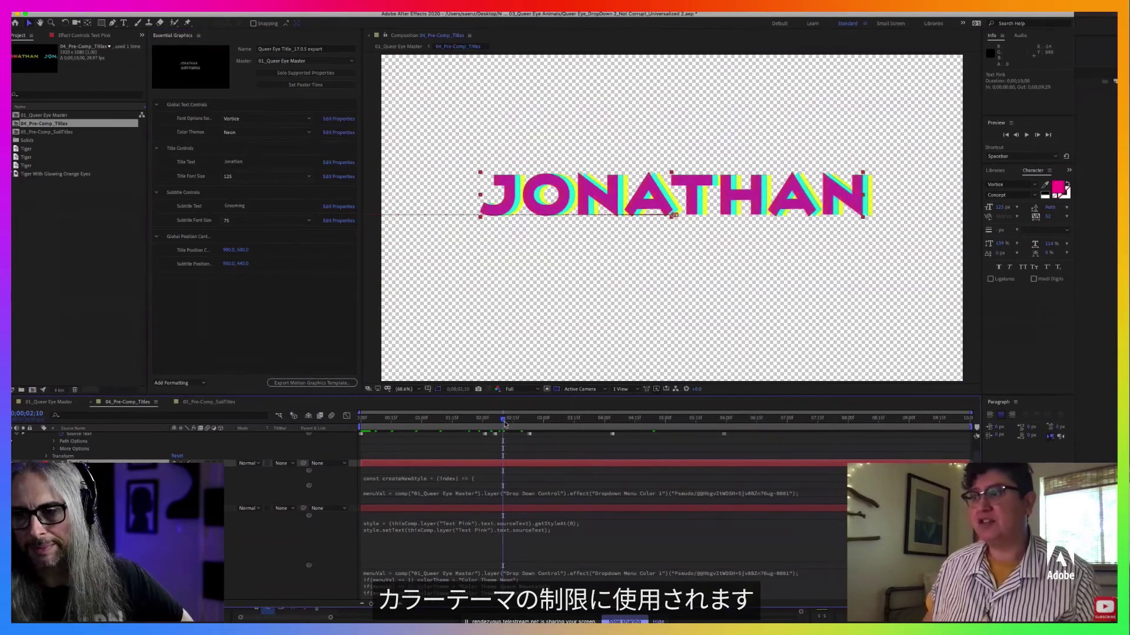
drag(505, 424, 536, 430)
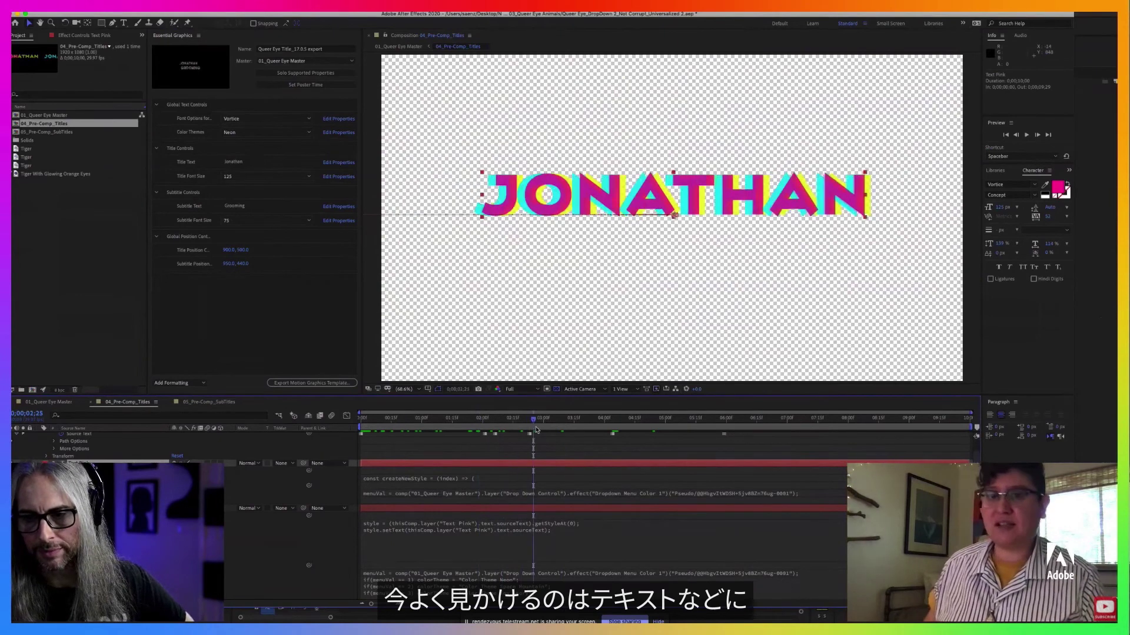